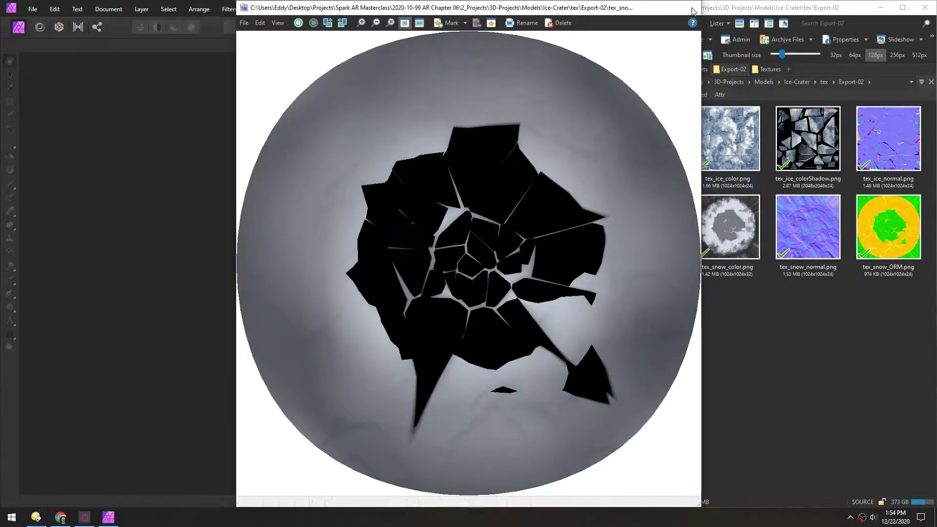
# Open tex_snow_color.png in Affinity Photo and place tex_snow_shadow.png over it, aligned exactly with the canvas
pyautogui.press('Escape')
pyautogui.moveTo(728, 236); pyautogui.dragTo(154, 218)
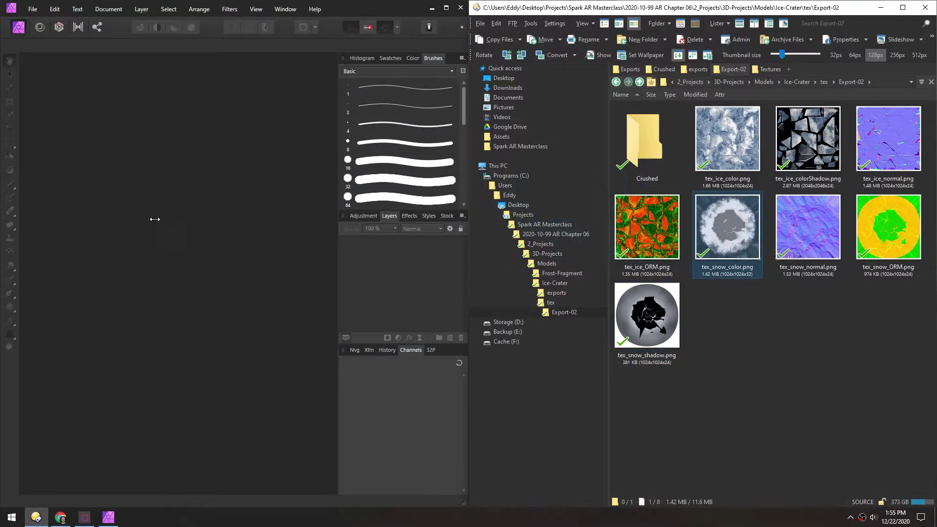
pyautogui.moveTo(651, 317); pyautogui.dragTo(145, 188)
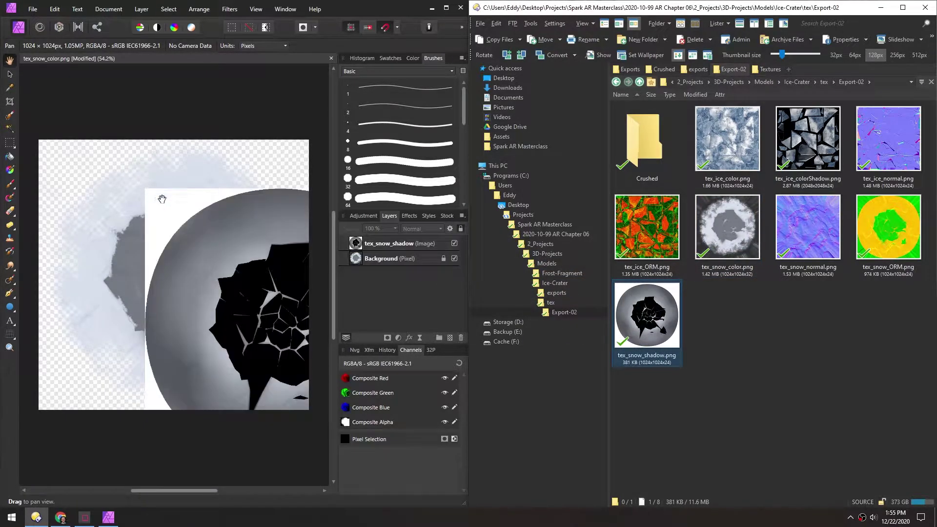
pyautogui.click(9, 73)
pyautogui.moveTo(177, 218); pyautogui.dragTo(95, 176)
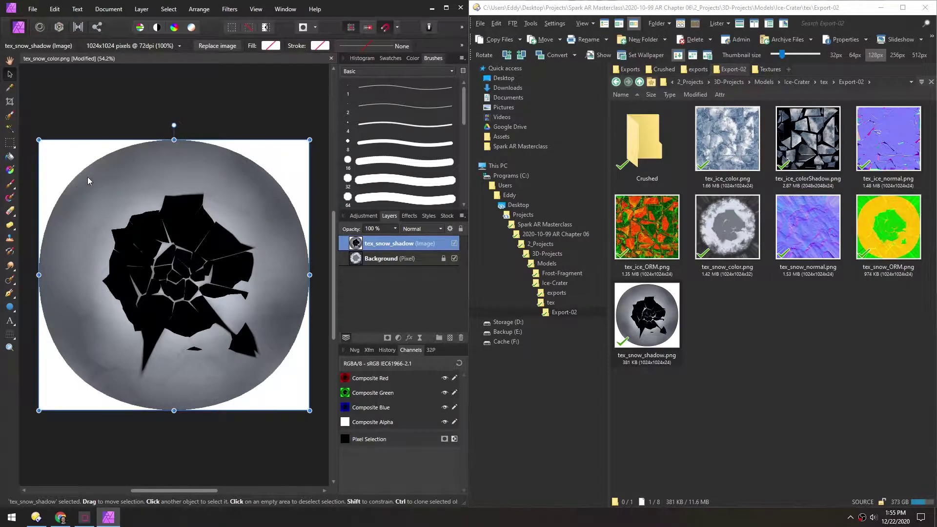
# Add a mask to the tex_snow_shadow layer and set the layer's blend mode to Multiply
pyautogui.click(388, 337)
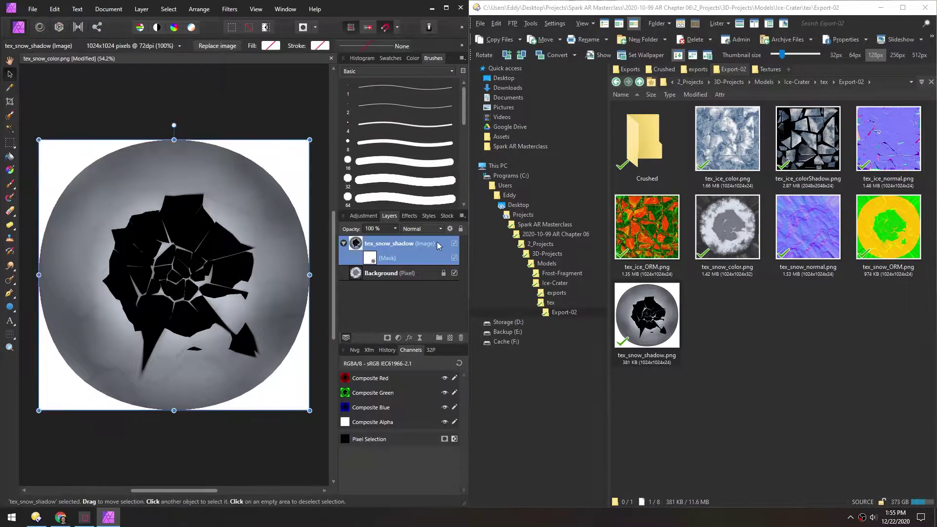
pyautogui.click(414, 229)
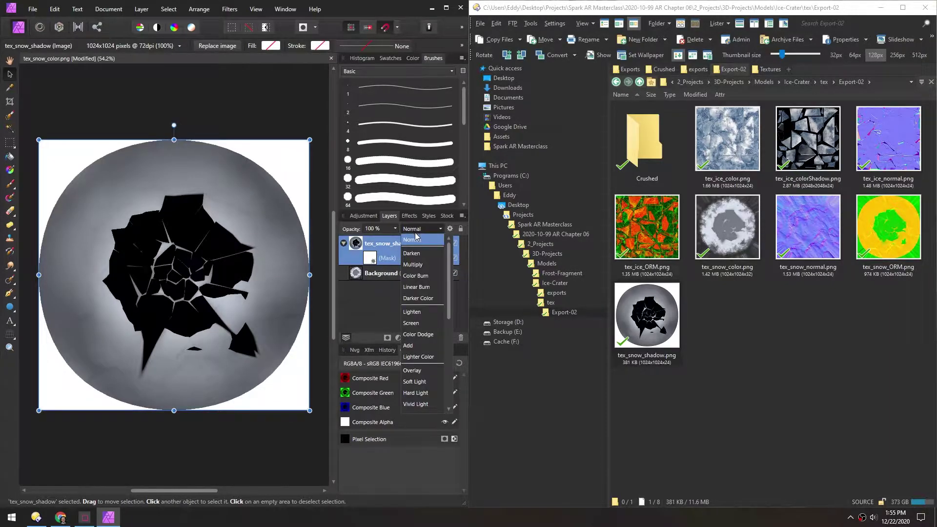
pyautogui.click(418, 263)
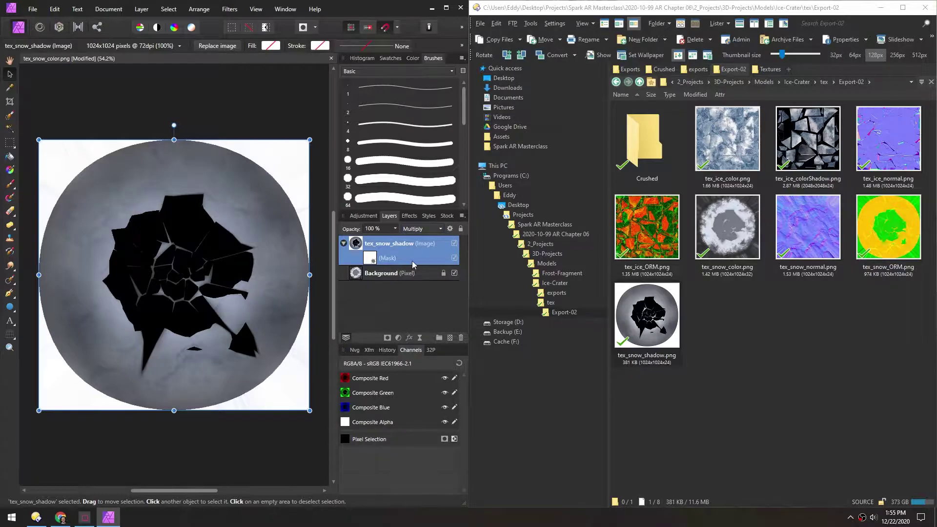
# Paint out the shadow's outer area around the crater on the tex_snow_shadow mask with a soft 256 px brush
pyautogui.click(365, 259)
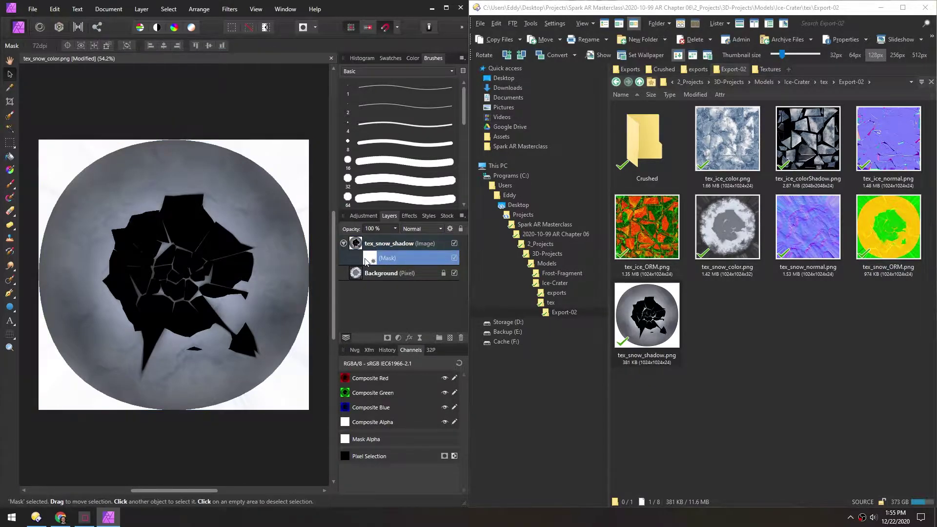
pyautogui.click(10, 185)
pyautogui.moveTo(464, 112); pyautogui.dragTo(464, 200)
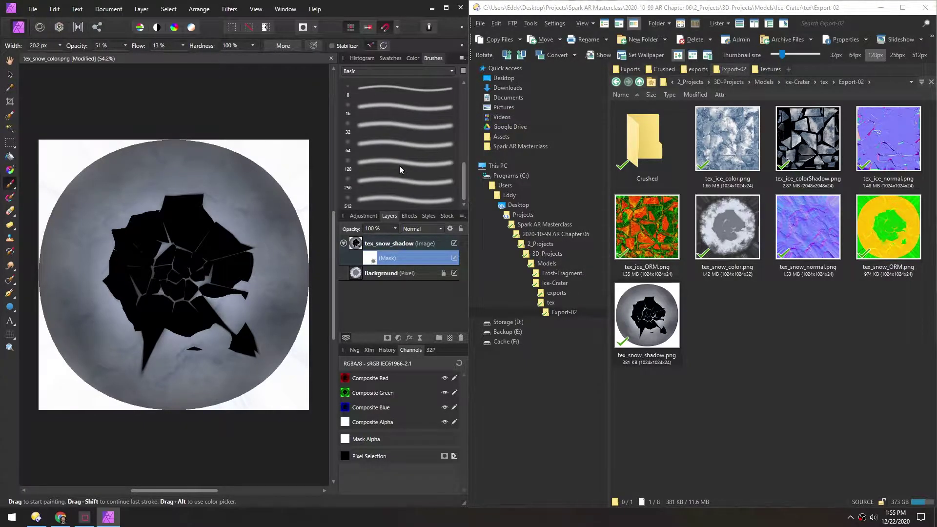
pyautogui.click(394, 183)
pyautogui.moveTo(252, 161)
pyautogui.mouseDown()
pyautogui.moveTo(286, 167)
pyautogui.moveTo(308, 146)
pyautogui.moveTo(316, 190)
pyautogui.moveTo(115, 154)
pyautogui.moveTo(57, 201)
pyautogui.moveTo(142, 288)
pyautogui.mouseUp()
pyautogui.hotkey('ctrl', 'z')
pyautogui.moveTo(297, 140)
pyautogui.mouseDown()
pyautogui.moveTo(315, 347)
pyautogui.moveTo(54, 388)
pyautogui.moveTo(49, 179)
pyautogui.moveTo(138, 118)
pyautogui.moveTo(142, 161)
pyautogui.moveTo(59, 272)
pyautogui.moveTo(174, 372)
pyautogui.moveTo(214, 153)
pyautogui.moveTo(77, 314)
pyautogui.moveTo(263, 383)
pyautogui.moveTo(162, 163)
pyautogui.moveTo(132, 163)
pyautogui.mouseUp()
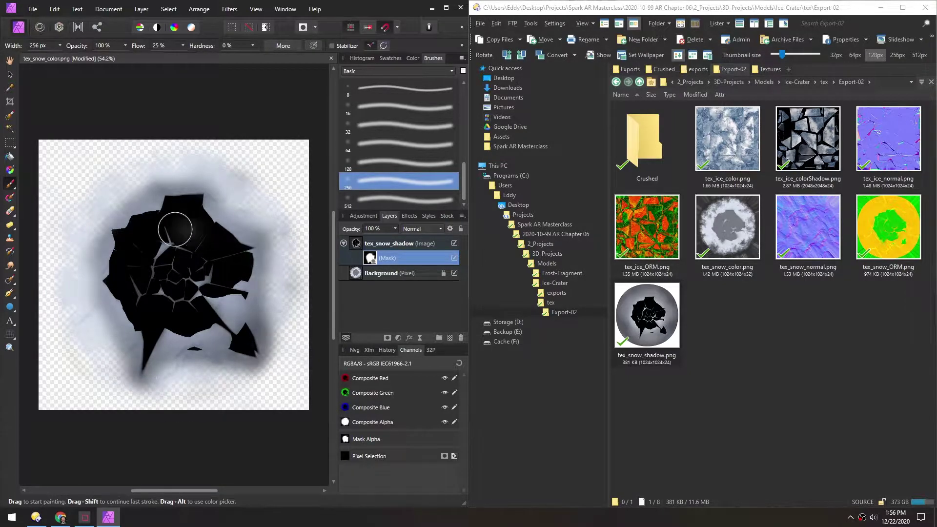
# Add a Curves adjustment above tex_snow_shadow, pulling the white point inward and raising the midtones to brighten the snow
pyautogui.click(438, 244)
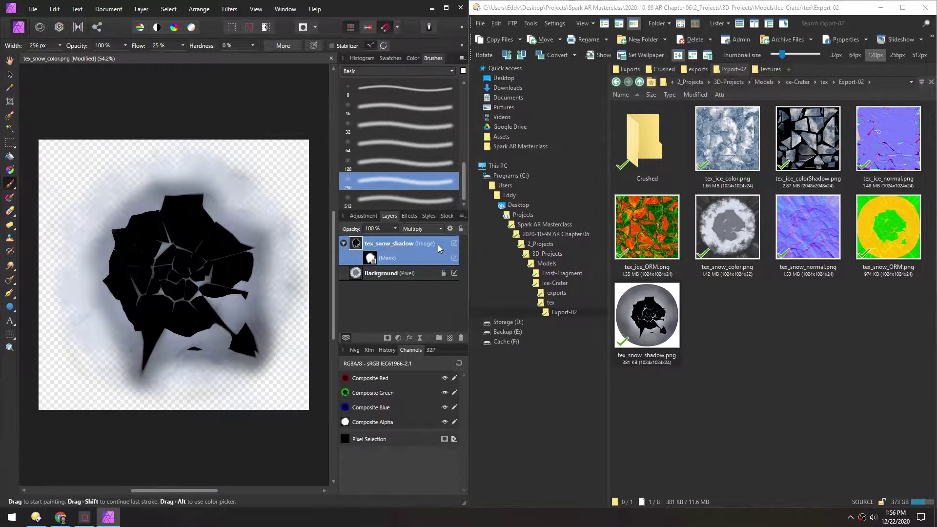
pyautogui.click(398, 338)
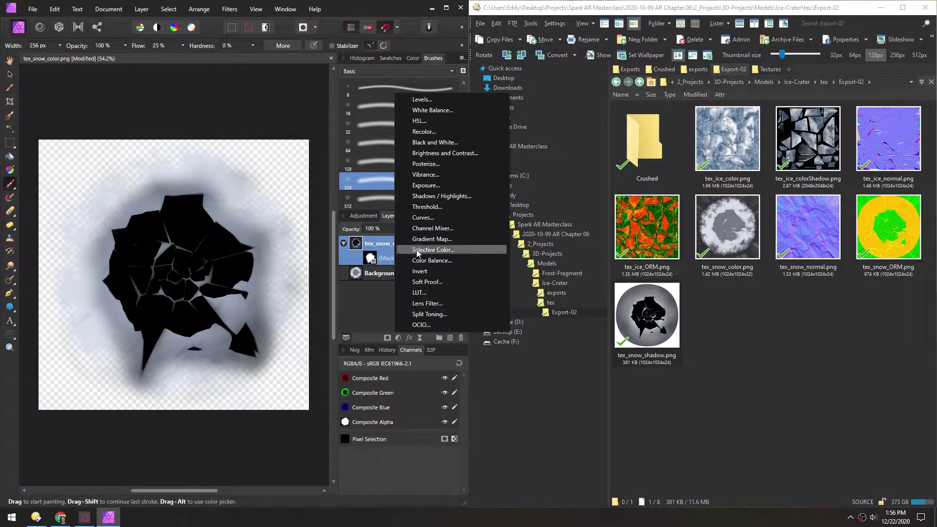
pyautogui.click(420, 217)
pyautogui.moveTo(193, 230); pyautogui.dragTo(489, 152)
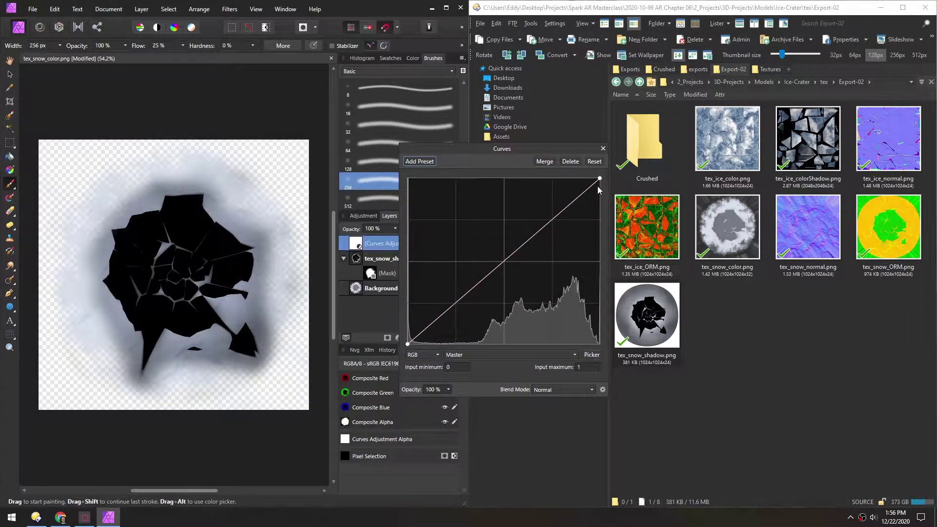
pyautogui.moveTo(600, 177)
pyautogui.mouseDown()
pyautogui.moveTo(567, 177)
pyautogui.moveTo(587, 178)
pyautogui.mouseUp()
pyautogui.moveTo(508, 249); pyautogui.dragTo(481, 232)
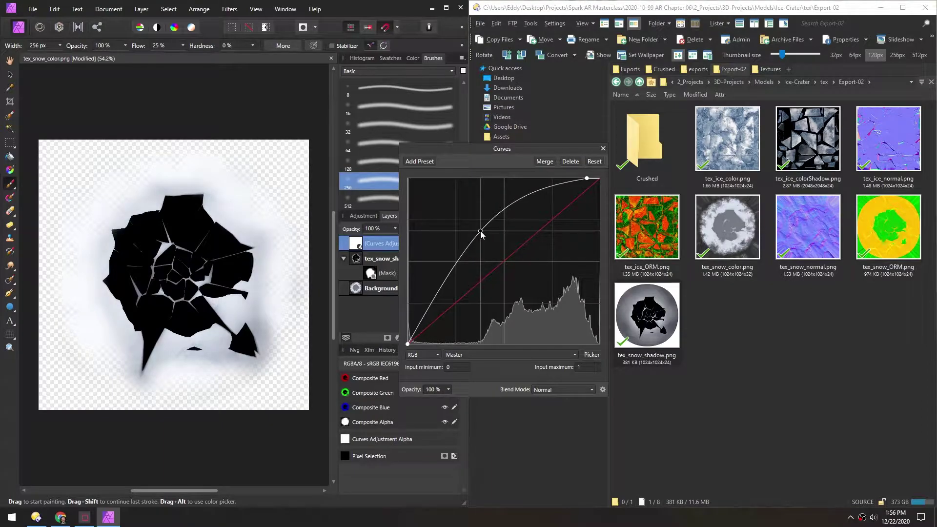
pyautogui.click(603, 148)
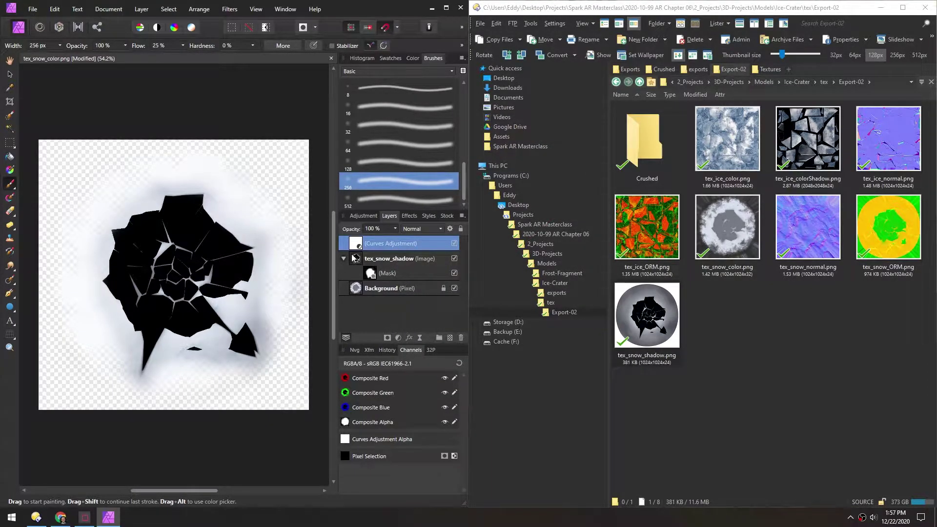
# Nest the Curves adjustment inside the tex_snow_shadow layer and compare the texture with the adjustment off and on
pyautogui.moveTo(358, 244); pyautogui.dragTo(383, 272)
pyautogui.click(454, 259)
pyautogui.click(454, 259)
pyautogui.click(453, 259)
pyautogui.click(454, 259)
pyautogui.click(454, 259)
pyautogui.click(454, 259)
pyautogui.click(453, 258)
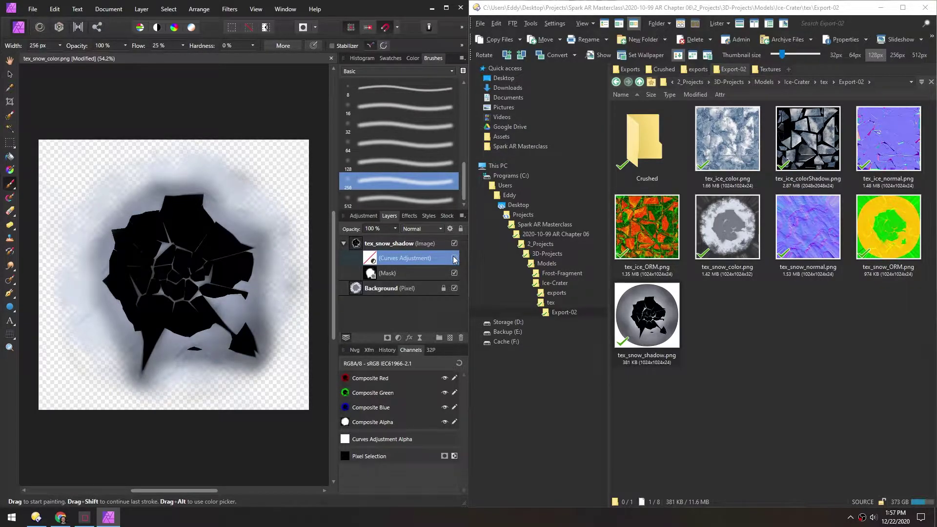
pyautogui.click(453, 259)
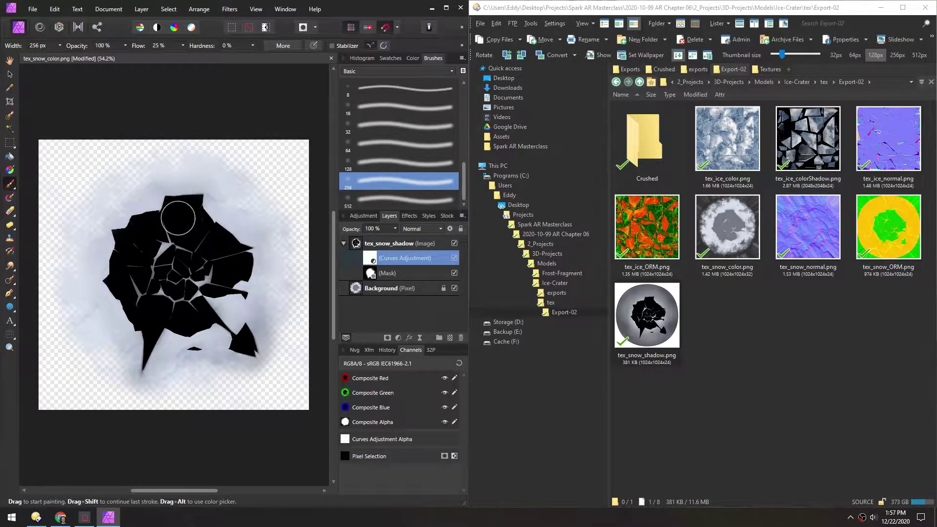
# Lower the tex_snow_shadow layer's opacity to 42% and compare the texture with the layer hidden and shown
pyautogui.click(355, 245)
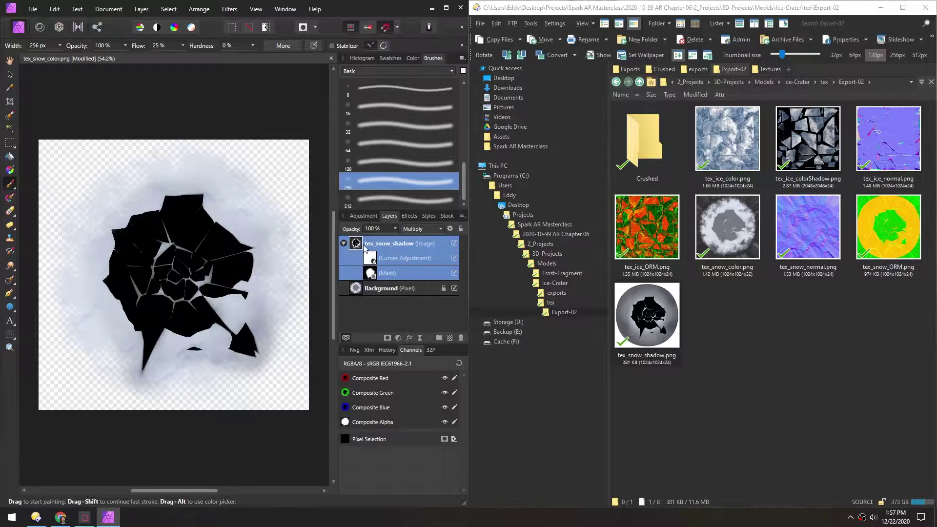
pyautogui.click(395, 231)
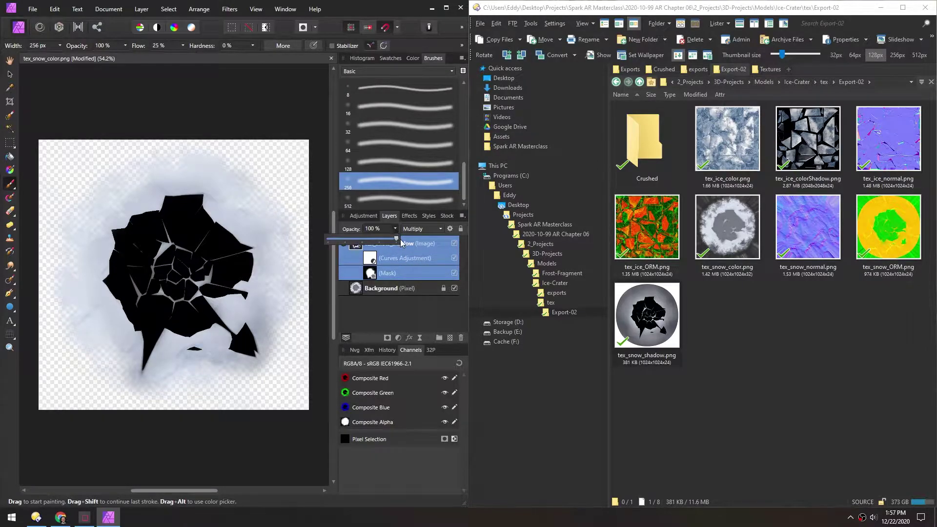
pyautogui.moveTo(397, 241); pyautogui.dragTo(357, 240)
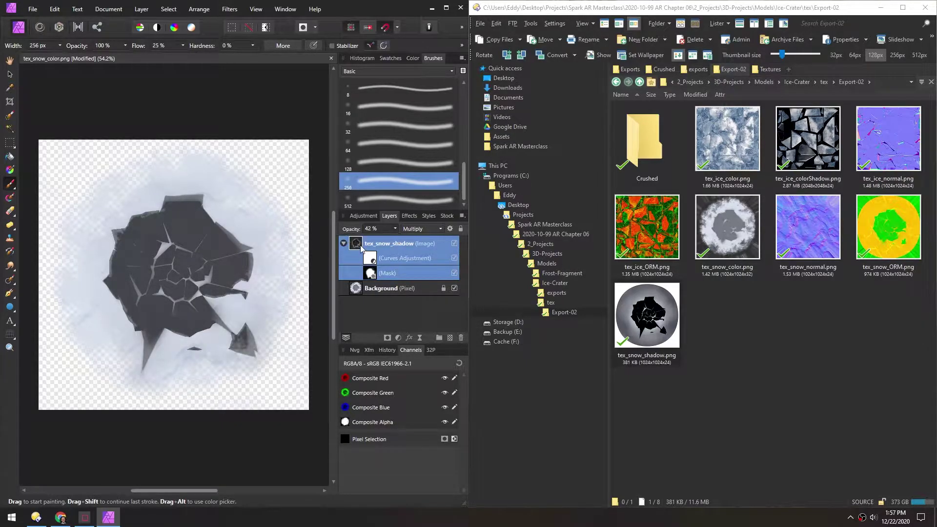
pyautogui.click(455, 245)
pyautogui.click(455, 244)
pyautogui.click(455, 244)
pyautogui.click(455, 244)
pyautogui.click(455, 244)
pyautogui.click(455, 244)
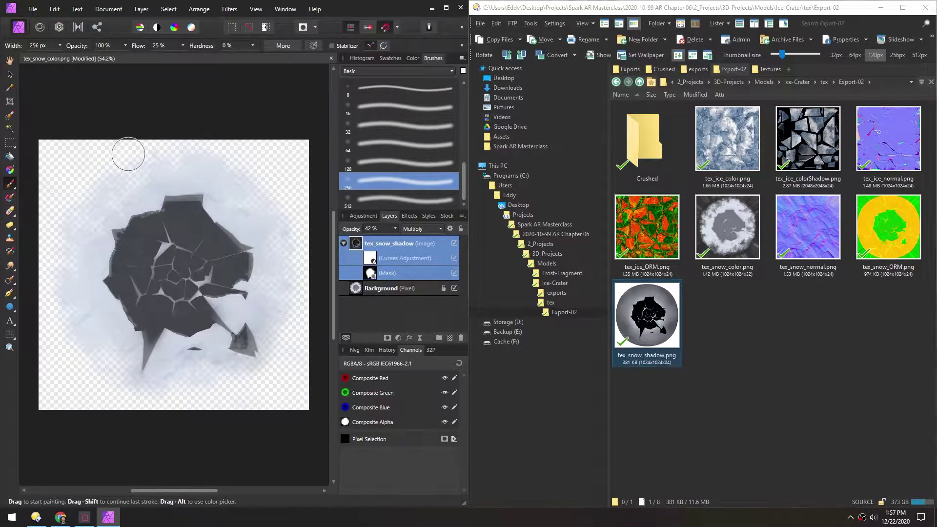
# Export the whole document as the 1024 px PNG tex_snow_color2.png and load the exported textures into the image compression app
pyautogui.hotkey('ctrl', 'alt', 'shift', 'w')
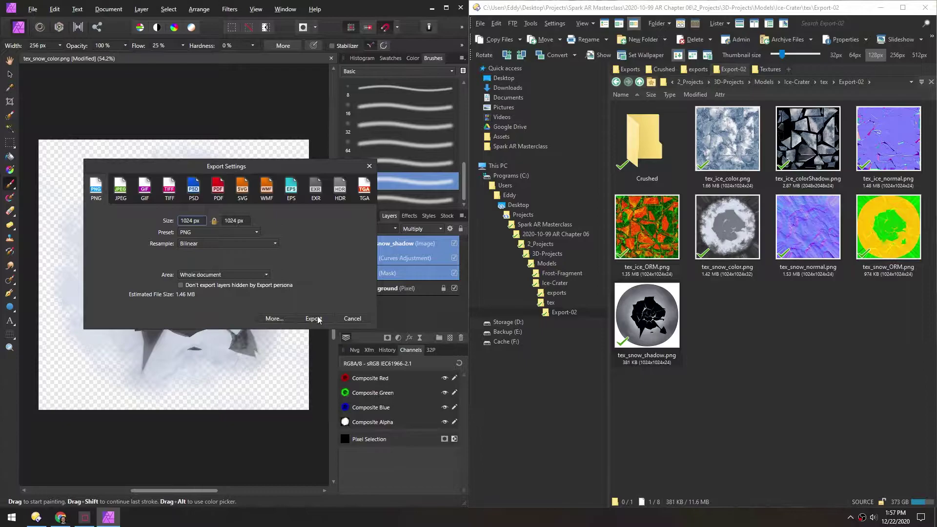
pyautogui.click(312, 319)
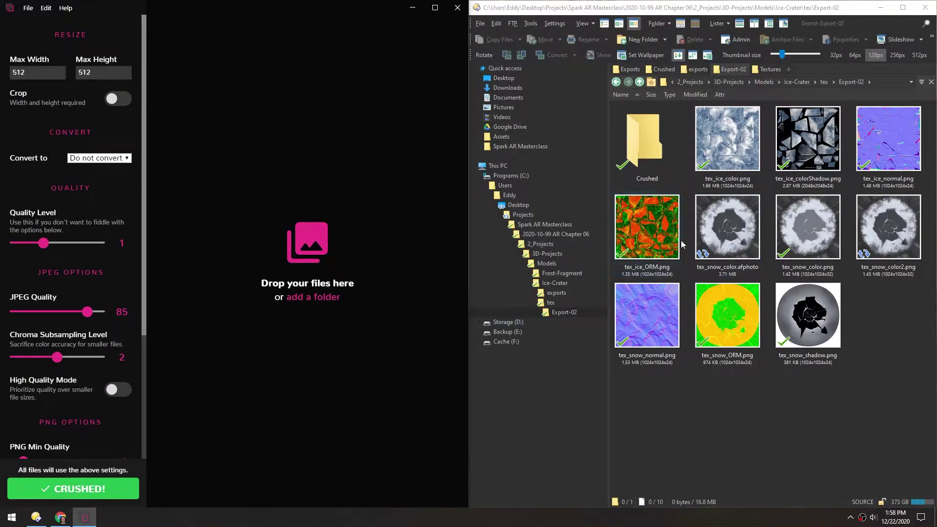
pyautogui.moveTo(646, 317); pyautogui.dragTo(309, 339)
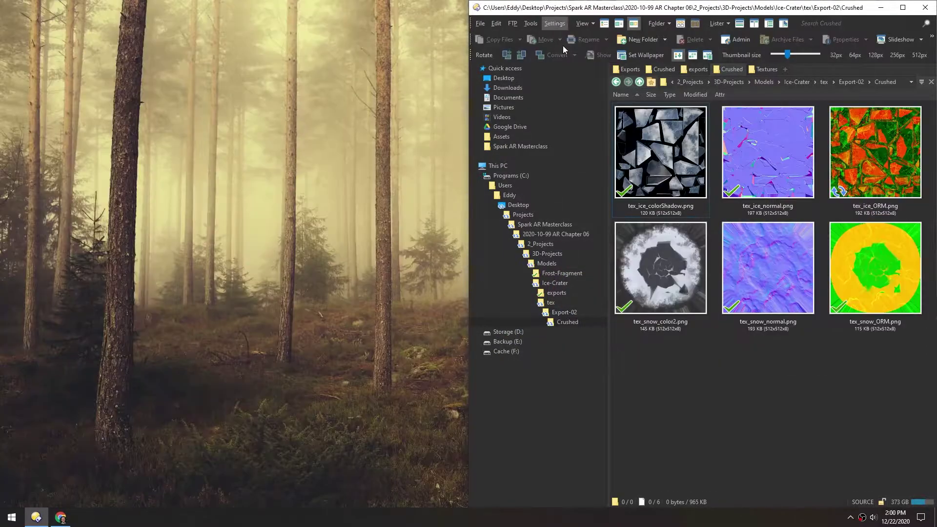
# Switch to Spark AR Studio and delete drop_shadow, anchor_placeholder, manip_ring and deleteMe from the WorldObject scene
pyautogui.click(12, 517)
pyautogui.click(278, 292)
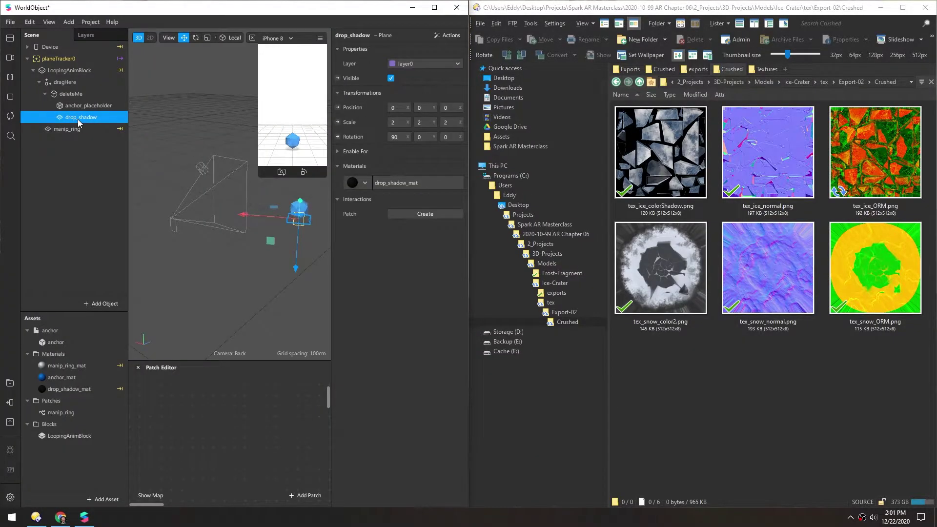
pyautogui.press('Delete')
pyautogui.click(73, 106)
pyautogui.press('Delete')
pyautogui.click(61, 105)
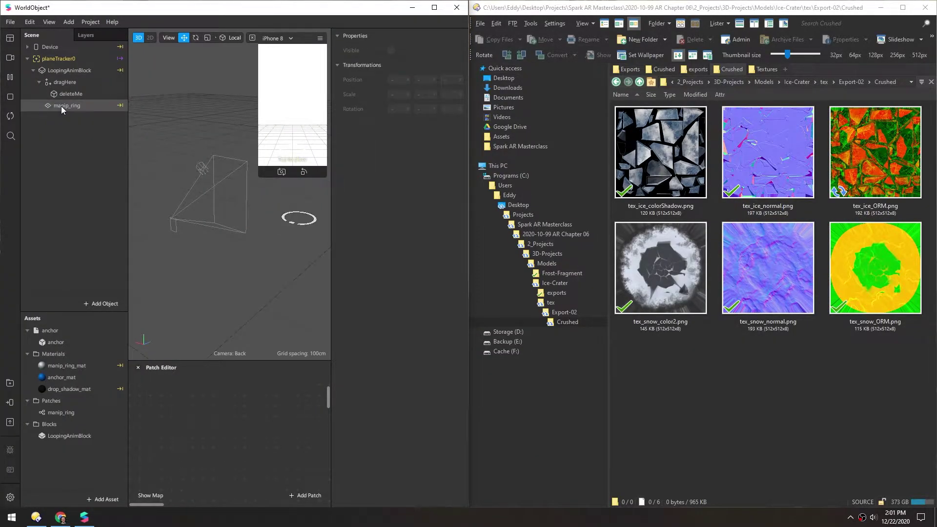
pyautogui.press('Delete')
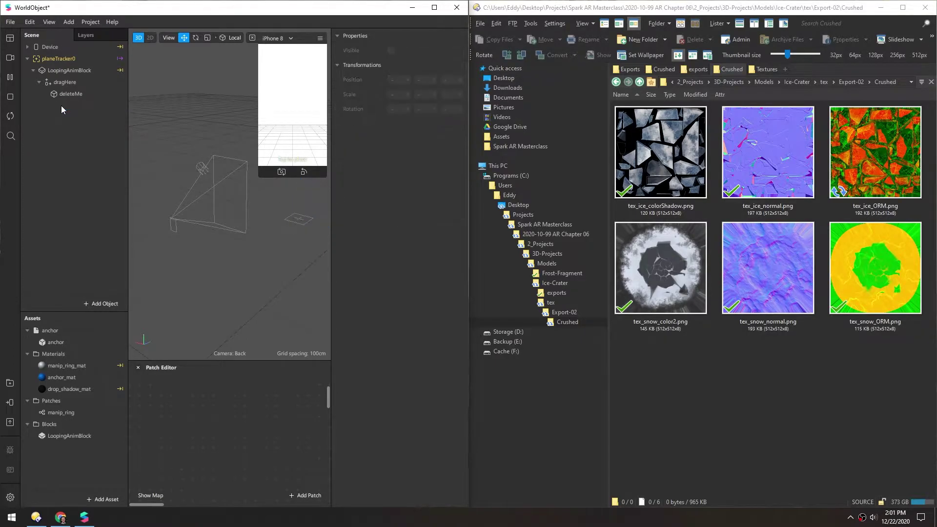
pyautogui.click(79, 96)
pyautogui.press('Delete')
# Turn off spinning on the LoopingAnimBlock and show the map of the patch graph in the Patch Editor
pyautogui.click(69, 72)
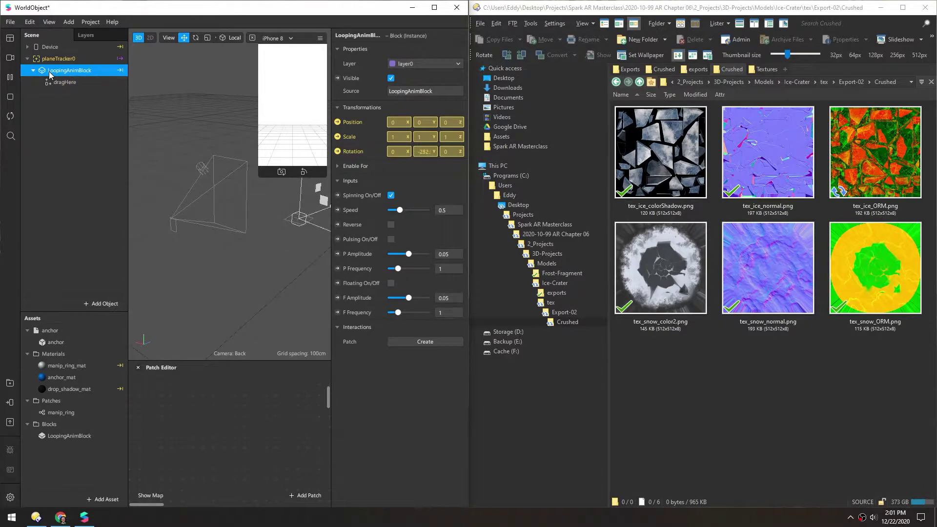
pyautogui.click(391, 195)
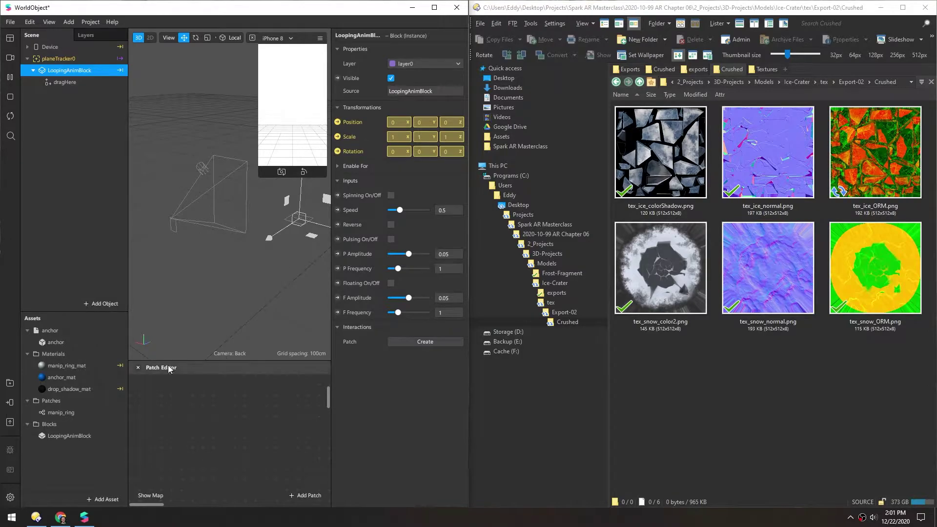
pyautogui.click(151, 496)
pyautogui.moveTo(140, 454); pyautogui.dragTo(189, 427)
pyautogui.scroll(-5, 189, 410)
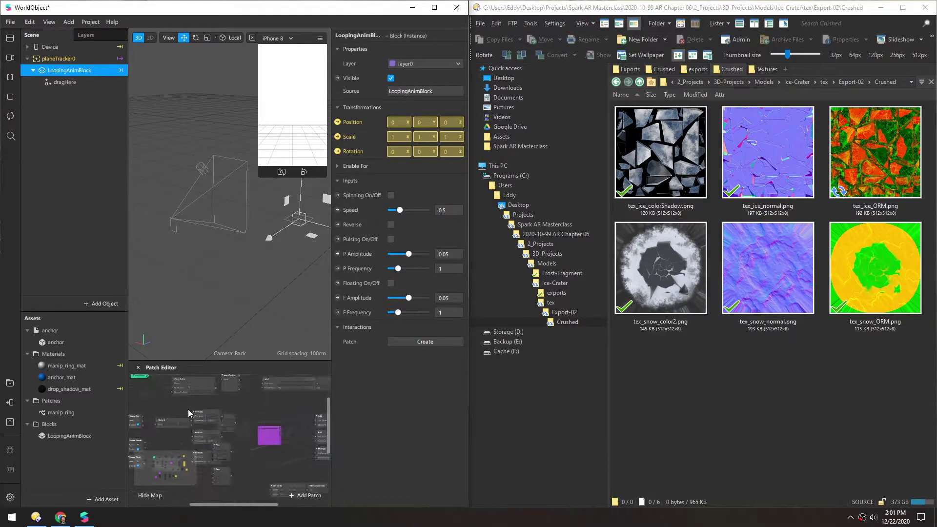
pyautogui.moveTo(160, 411); pyautogui.dragTo(181, 428, button='middle')
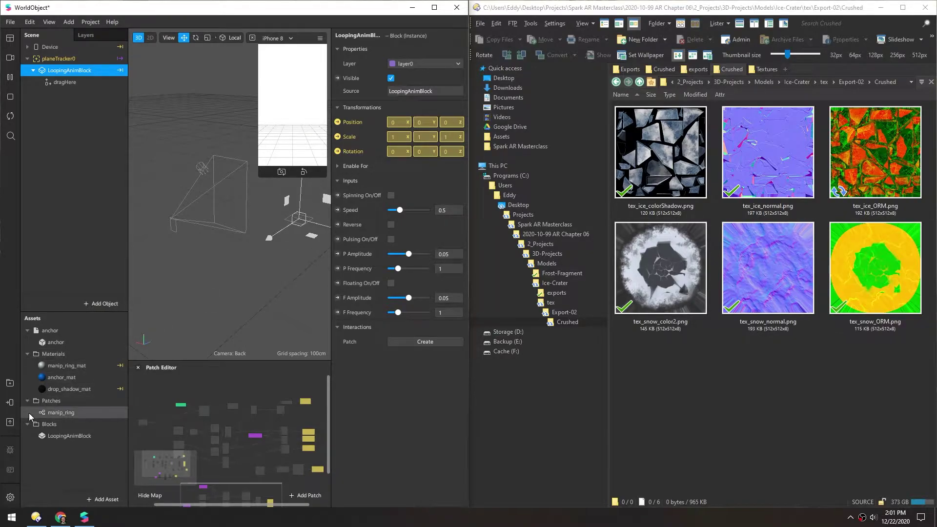
# Delete the materials manip_ring_mat, anchor_mat and drop_shadow_mat from the project assets
pyautogui.click(59, 389)
pyautogui.keyDown('shift'); pyautogui.click(61, 378); pyautogui.keyUp('shift')
pyautogui.keyDown('shift'); pyautogui.click(59, 366); pyautogui.keyUp('shift')
pyautogui.press('Delete')
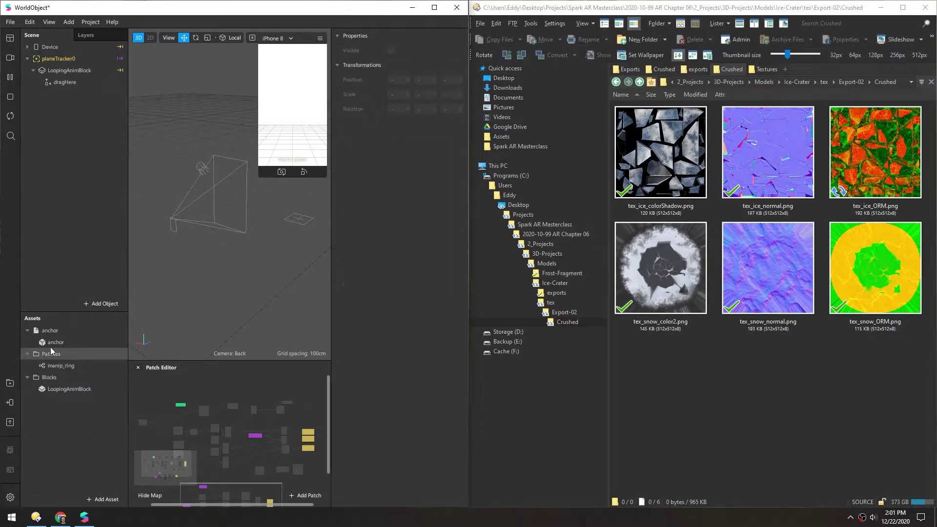
# Delete the anchor model together with its project files, and the manip_ring patch asset
pyautogui.click(51, 332)
pyautogui.press('Delete')
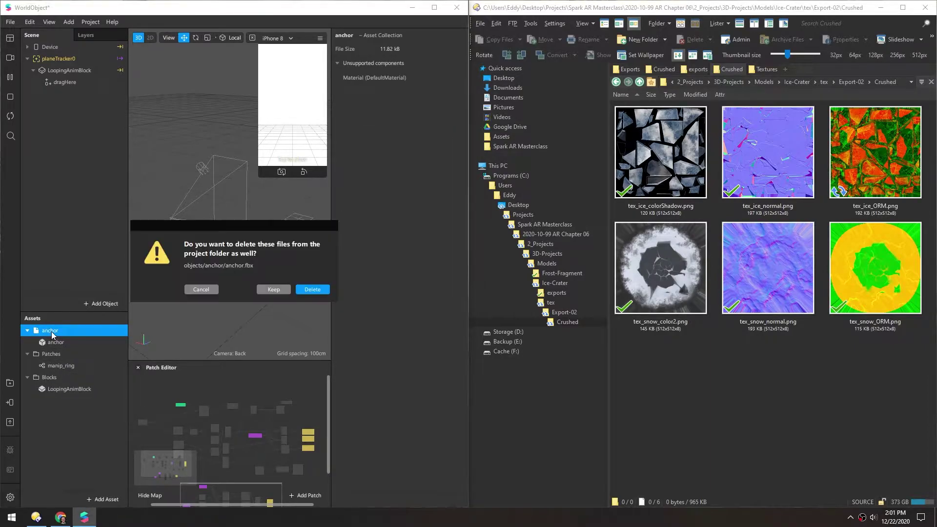
pyautogui.click(311, 289)
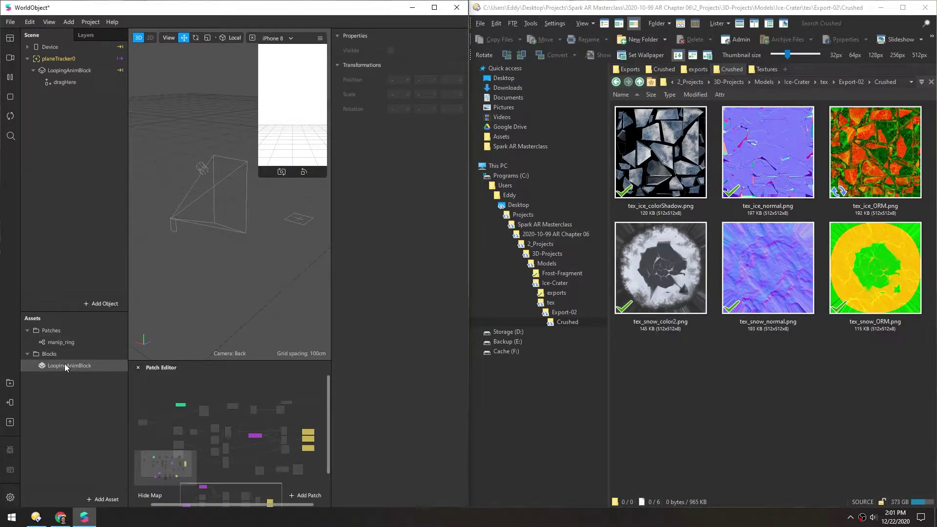
pyautogui.click(57, 344)
pyautogui.press('Delete')
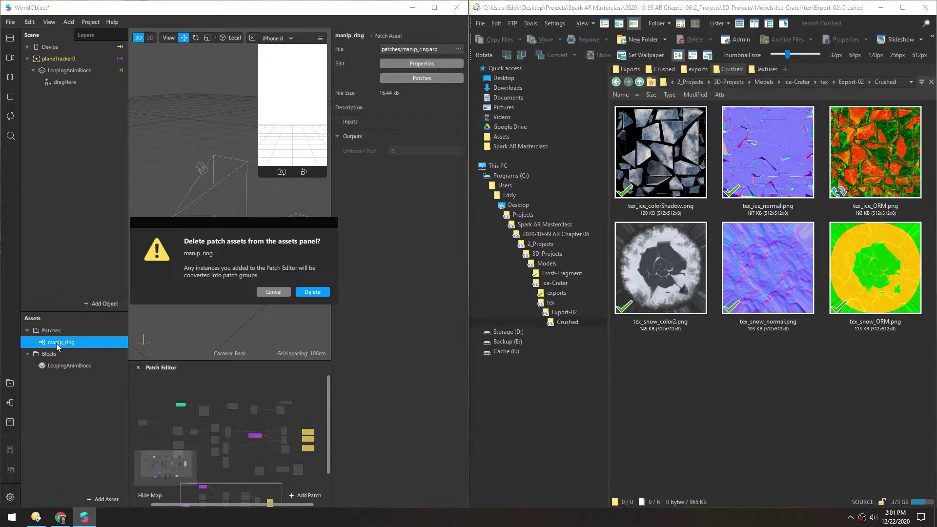
pyautogui.press('Return')
pyautogui.press('Return')
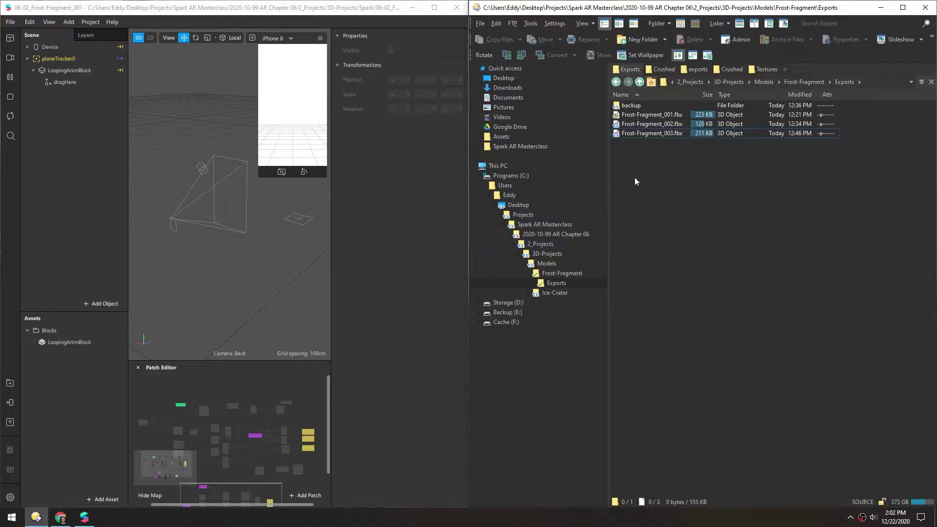
# Import Frost-Fragment_003.fbx together with the crushed tex_frostFragment color, normal and ORM textures into the project assets
pyautogui.click(616, 134)
pyautogui.moveTo(616, 133); pyautogui.dragTo(78, 374)
pyautogui.click(656, 71)
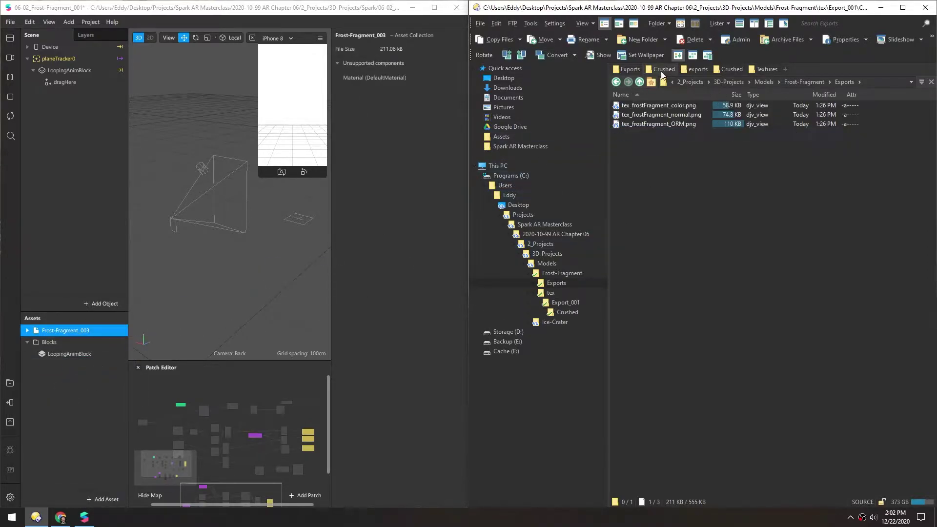
pyautogui.hotkey('ctrl', '6')
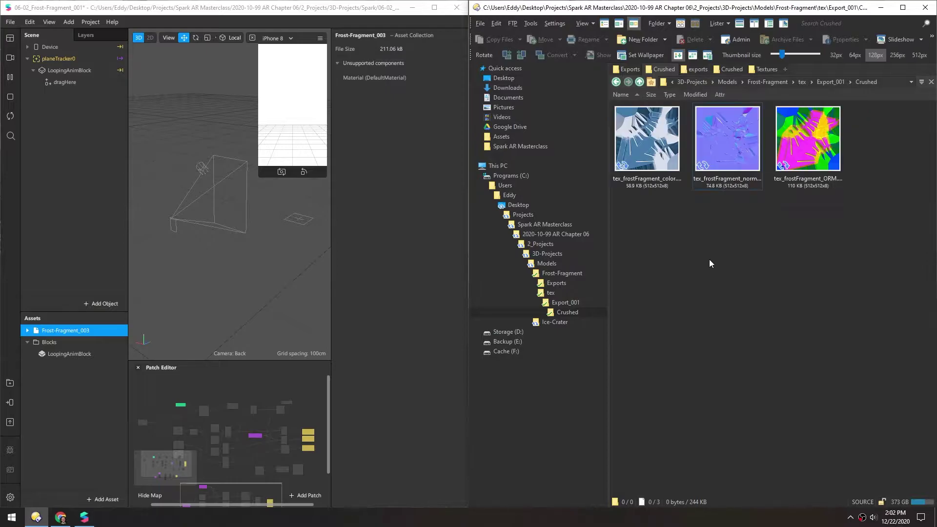
pyautogui.moveTo(874, 237); pyautogui.dragTo(637, 155)
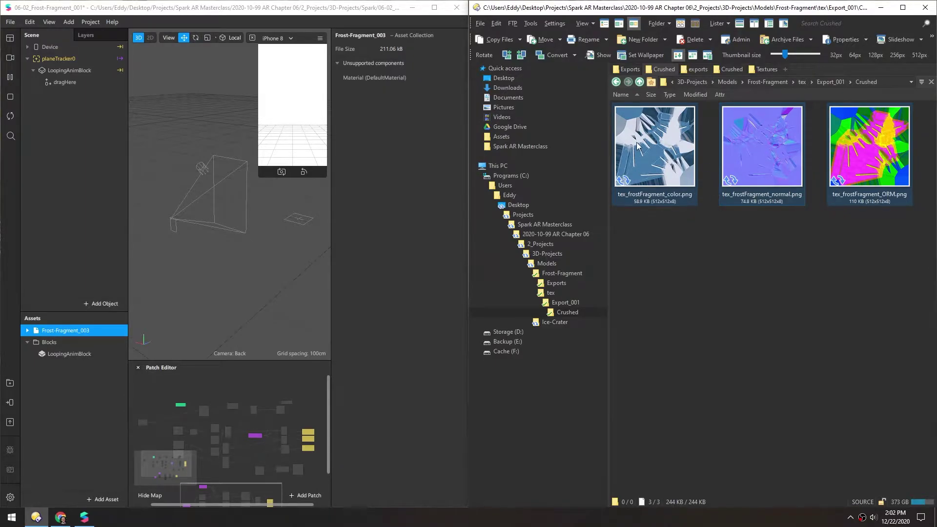
pyautogui.moveTo(248, 361); pyautogui.dragTo(78, 424)
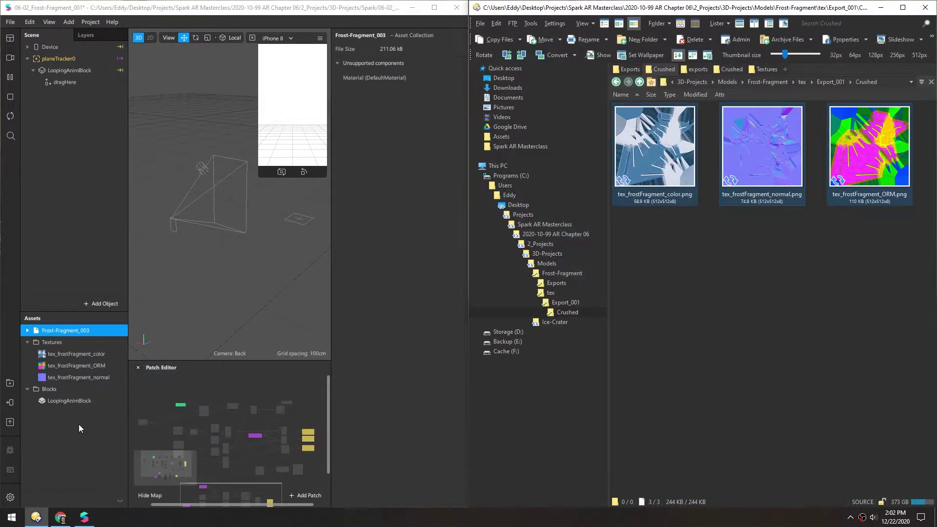
# Import the Ice-Crater_009.fbx model and turn on No compression for the three tex_frostFragment textures
pyautogui.click(696, 70)
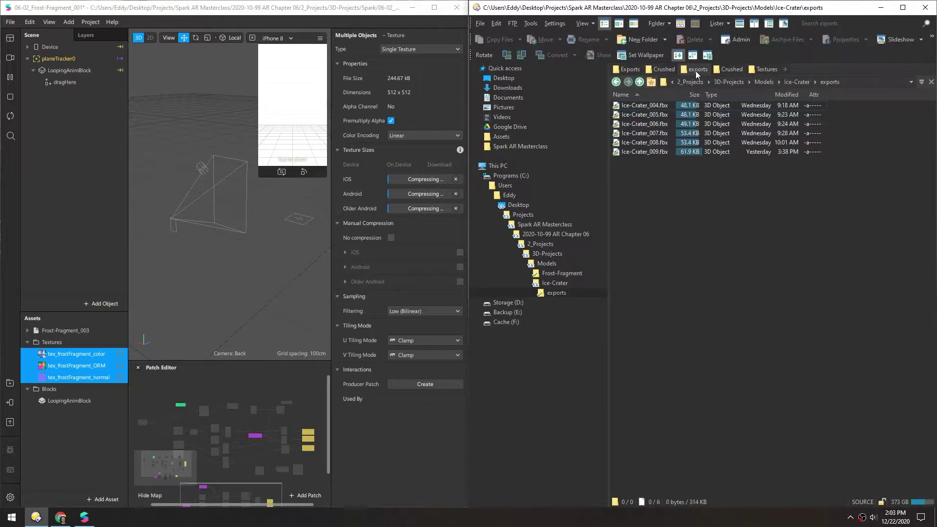
pyautogui.moveTo(633, 152); pyautogui.dragTo(60, 444)
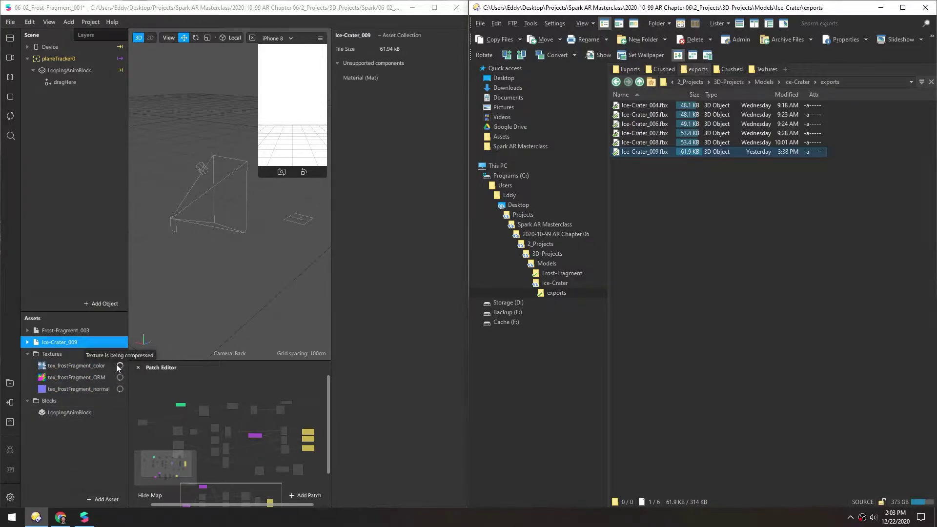
pyautogui.click(72, 367)
pyautogui.keyDown('shift'); pyautogui.click(76, 388); pyautogui.keyUp('shift')
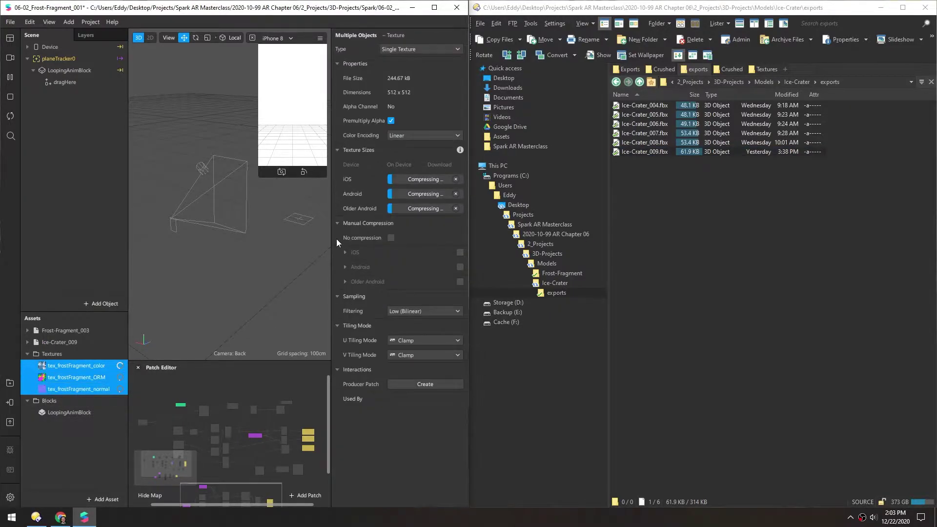
pyautogui.click(391, 238)
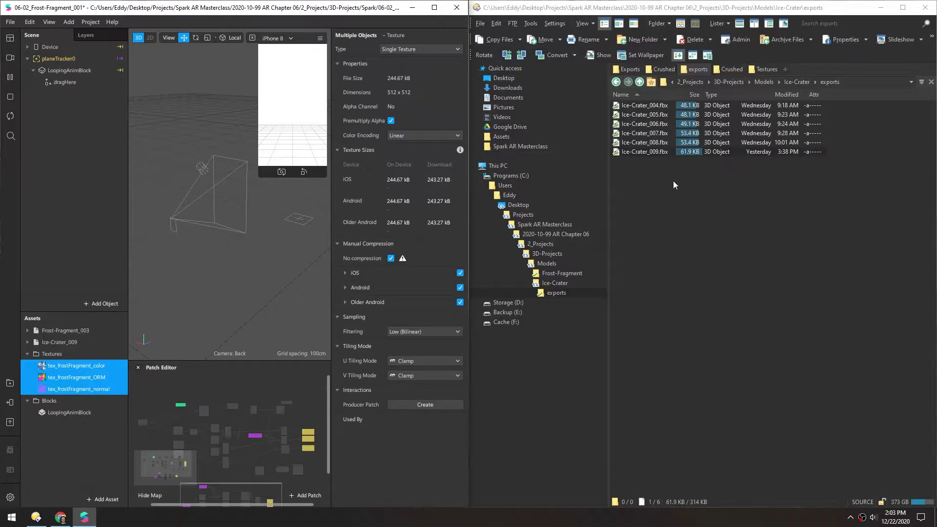
# Import the six crushed ice and snow textures of the Ice-Crater Export-02 set and turn on No compression for them
pyautogui.click(722, 69)
pyautogui.moveTo(658, 377); pyautogui.dragTo(885, 143)
pyautogui.moveTo(104, 449); pyautogui.dragTo(82, 455)
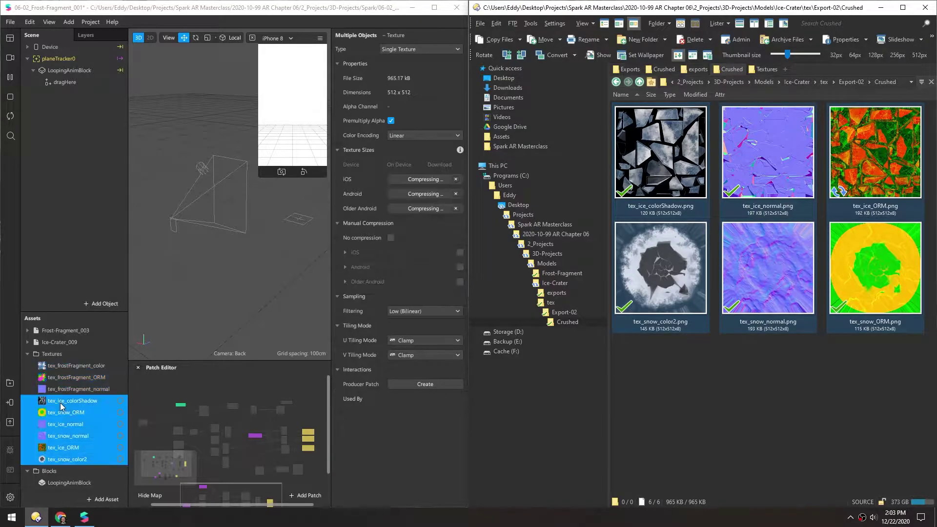
pyautogui.click(60, 400)
pyautogui.keyDown('shift'); pyautogui.click(67, 459); pyautogui.keyUp('shift')
pyautogui.click(390, 238)
# Import tex_smoke.png from the Spark AR Textures library with No compression turned on
pyautogui.click(761, 70)
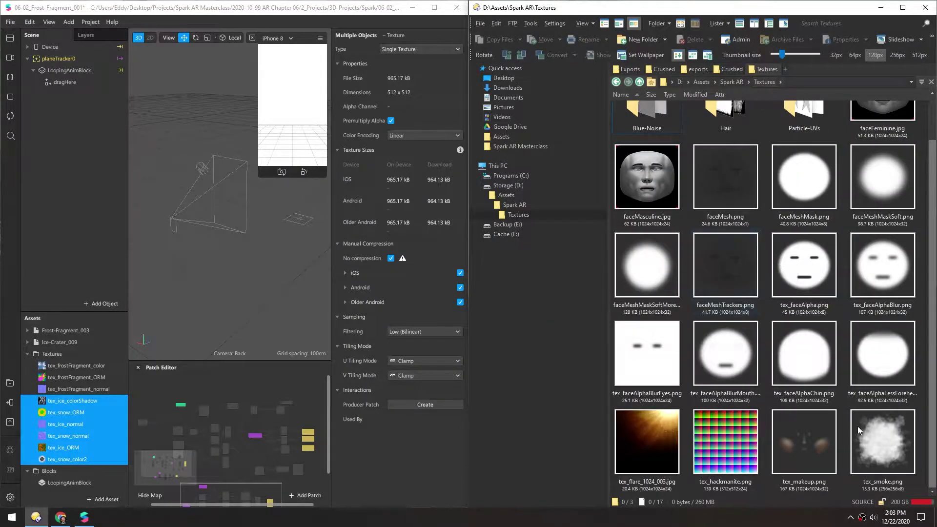
pyautogui.click(871, 443)
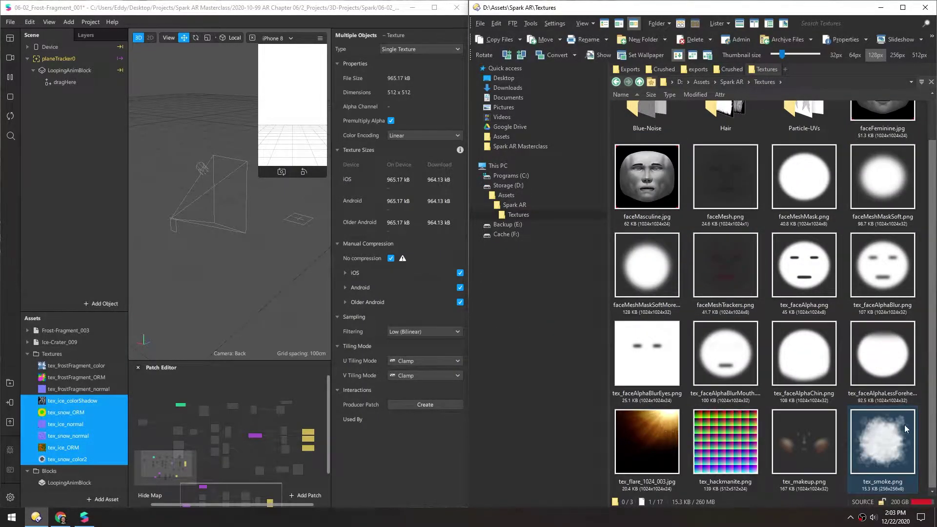
pyautogui.moveTo(883, 446); pyautogui.dragTo(61, 418)
pyautogui.click(86, 470)
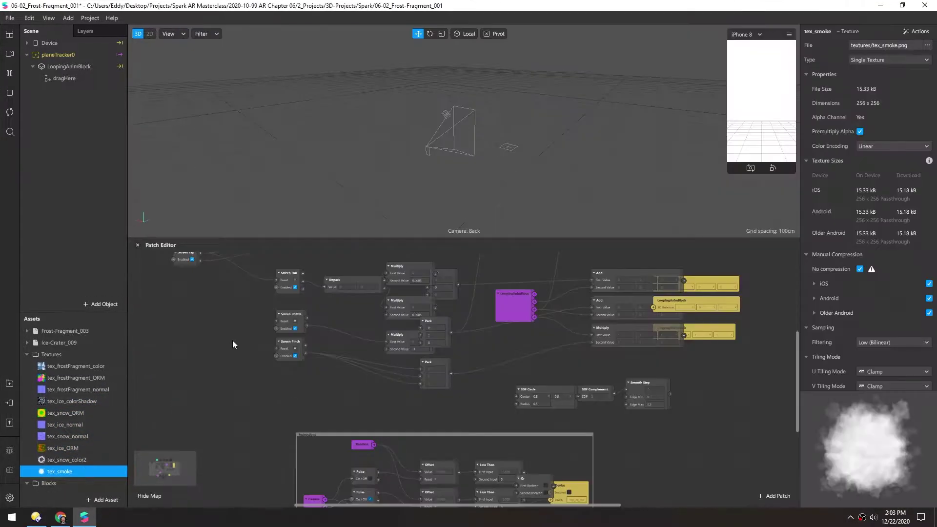
# Enlarge the Patch Editor to full height and delete the leftover manip_ring patch
pyautogui.moveTo(249, 238); pyautogui.dragTo(212, 16)
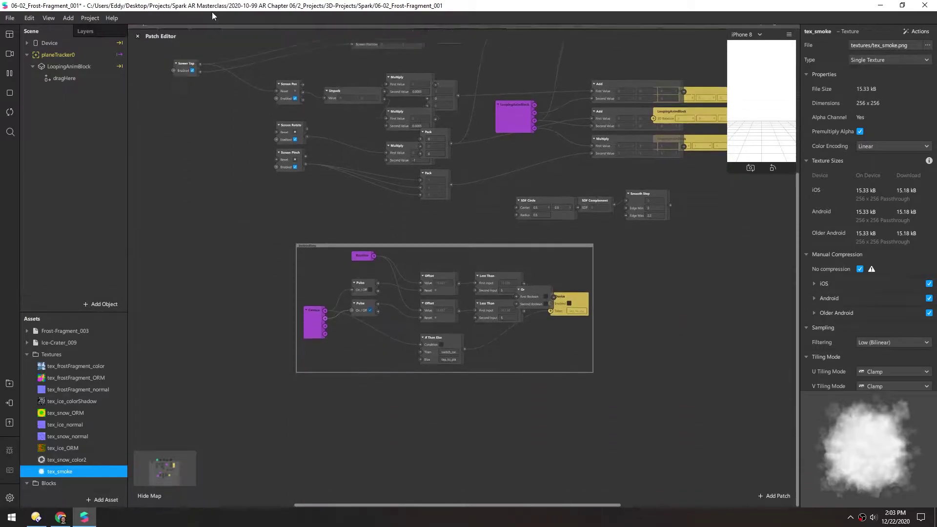
pyautogui.scroll(5, 209, 186)
pyautogui.moveTo(228, 306); pyautogui.dragTo(188, 311, button='middle')
pyautogui.scroll(2, 188, 311)
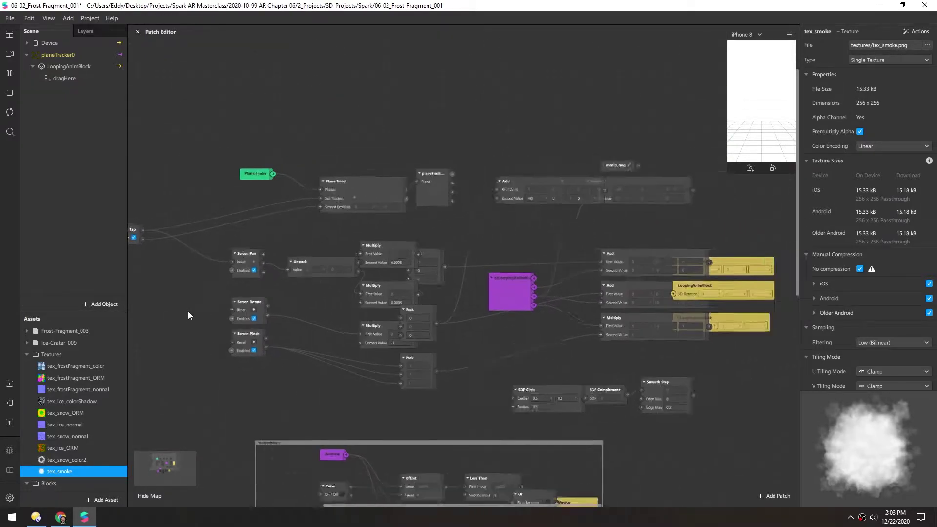
pyautogui.click(586, 176)
pyautogui.press('Delete')
# Line up the Screen Tap, Plane Finder, Plane Select and plane tracker patches closely in one row
pyautogui.moveTo(429, 144); pyautogui.dragTo(489, 149, button='middle')
pyautogui.moveTo(310, 189); pyautogui.dragTo(303, 188)
pyautogui.moveTo(376, 196); pyautogui.dragTo(339, 189)
pyautogui.moveTo(466, 204); pyautogui.dragTo(426, 204)
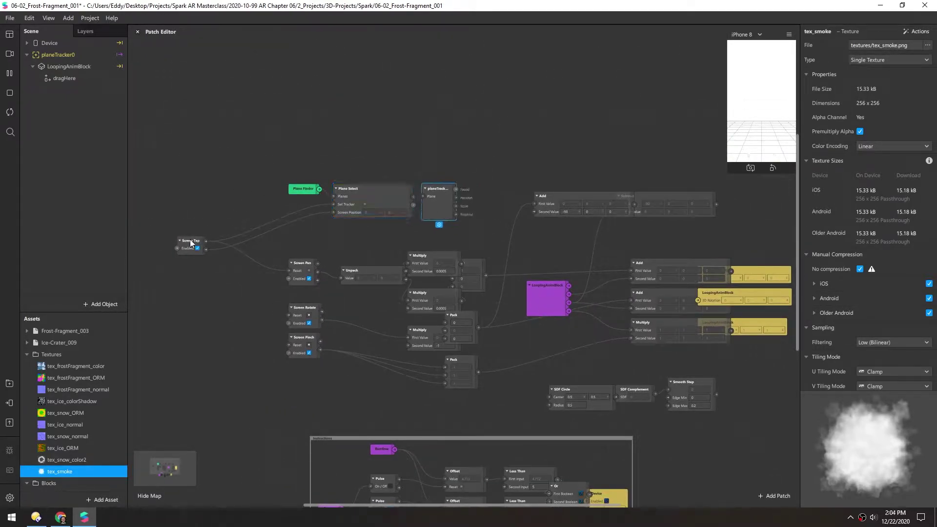
pyautogui.moveTo(192, 243); pyautogui.dragTo(237, 206)
# Move the Screen Pan, Unpack and three Multiply patches up beneath the Plane Select row
pyautogui.moveTo(298, 264); pyautogui.dragTo(298, 234)
pyautogui.moveTo(358, 270); pyautogui.dragTo(351, 233)
pyautogui.moveTo(278, 288); pyautogui.dragTo(236, 271, button='middle')
pyautogui.moveTo(342, 379); pyautogui.dragTo(431, 241)
pyautogui.moveTo(372, 241); pyautogui.dragTo(387, 220)
pyautogui.click(348, 369)
# Delete the unused SDF Circle, SDF Complement and Smooth Step patches
pyautogui.moveTo(348, 368); pyautogui.dragTo(263, 366, button='middle')
pyautogui.moveTo(607, 349); pyautogui.dragTo(435, 389)
pyautogui.press('Delete')
# Place the yellow LoopingAnimBlock position, rotation and scale patches beside their Add, Add and Multiply patches
pyautogui.moveTo(695, 337); pyautogui.dragTo(629, 258)
pyautogui.moveTo(629, 260); pyautogui.dragTo(674, 253)
pyautogui.moveTo(722, 336); pyautogui.dragTo(675, 273)
pyautogui.moveTo(676, 273); pyautogui.dragTo(676, 281)
pyautogui.moveTo(634, 385); pyautogui.dragTo(683, 252)
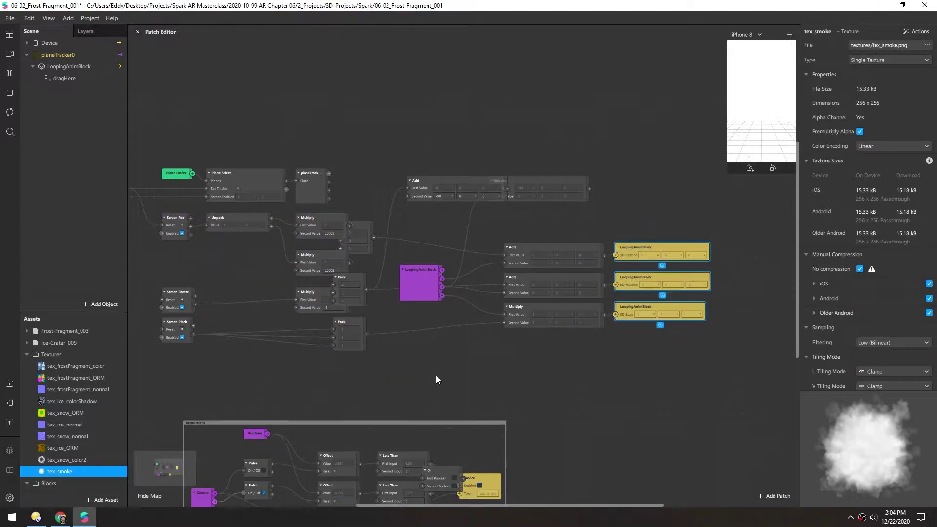
# Delete the leftover Add patch and the patch overlapping it in the upper row of the graph
pyautogui.moveTo(436, 375); pyautogui.dragTo(516, 389, button='middle')
pyautogui.moveTo(618, 194); pyautogui.dragTo(660, 193)
pyautogui.keyDown('shift'); pyautogui.click(537, 194); pyautogui.keyUp('shift')
pyautogui.press('Delete')
# Line up the Pack patches after the Multiply patches and move the purple LoopingAnimBlock patch beside the plane tracker patch
pyautogui.moveTo(297, 261); pyautogui.dragTo(280, 259, button='middle')
pyautogui.moveTo(480, 295); pyautogui.dragTo(503, 280)
pyautogui.moveTo(443, 386); pyautogui.dragTo(418, 244)
pyautogui.moveTo(418, 239); pyautogui.dragTo(448, 230)
pyautogui.click(382, 395)
pyautogui.moveTo(392, 406); pyautogui.dragTo(407, 406, button='middle')
pyautogui.moveTo(527, 276); pyautogui.dragTo(456, 195)
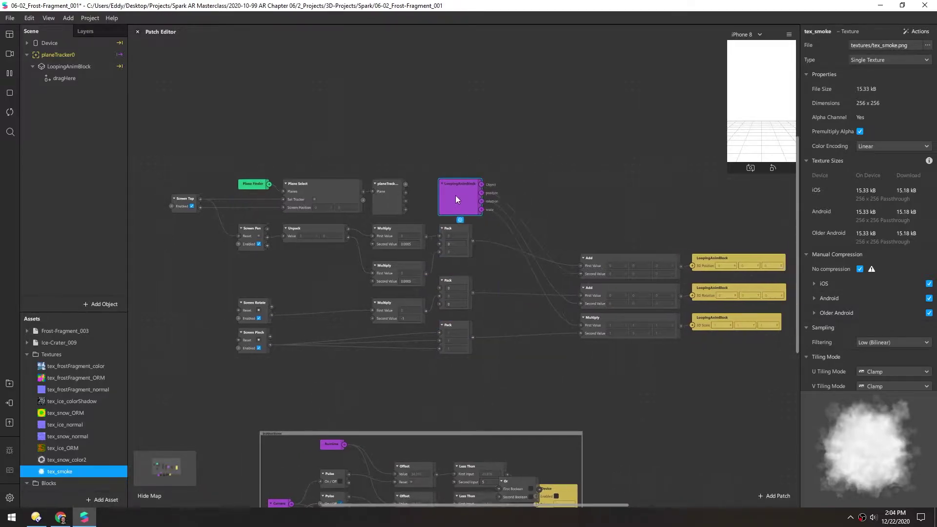
# Align both Add patches, the final Multiply patch and their yellow LoopingAnimBlock outputs in rows with the Pack patches
pyautogui.moveTo(702, 351); pyautogui.dragTo(670, 266)
pyautogui.moveTo(609, 288); pyautogui.dragTo(535, 287)
pyautogui.moveTo(628, 240); pyautogui.dragTo(596, 265)
pyautogui.moveTo(530, 256); pyautogui.dragTo(531, 227)
pyautogui.moveTo(629, 278); pyautogui.dragTo(596, 295)
pyautogui.moveTo(538, 283); pyautogui.dragTo(538, 273)
pyautogui.moveTo(627, 346); pyautogui.dragTo(597, 324)
pyautogui.moveTo(539, 318); pyautogui.dragTo(539, 326)
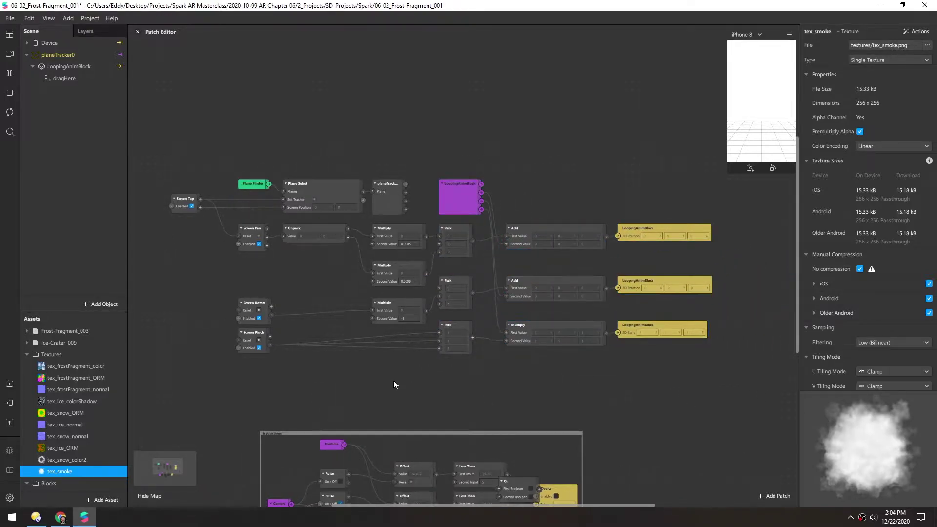
# Tidy the Instructions group by realigning its Runtime, logic and Device patches
pyautogui.moveTo(394, 379); pyautogui.dragTo(416, 254, button='middle')
pyautogui.scroll(1, 388, 268)
pyautogui.moveTo(249, 288); pyautogui.dragTo(634, 475)
pyautogui.click(640, 471)
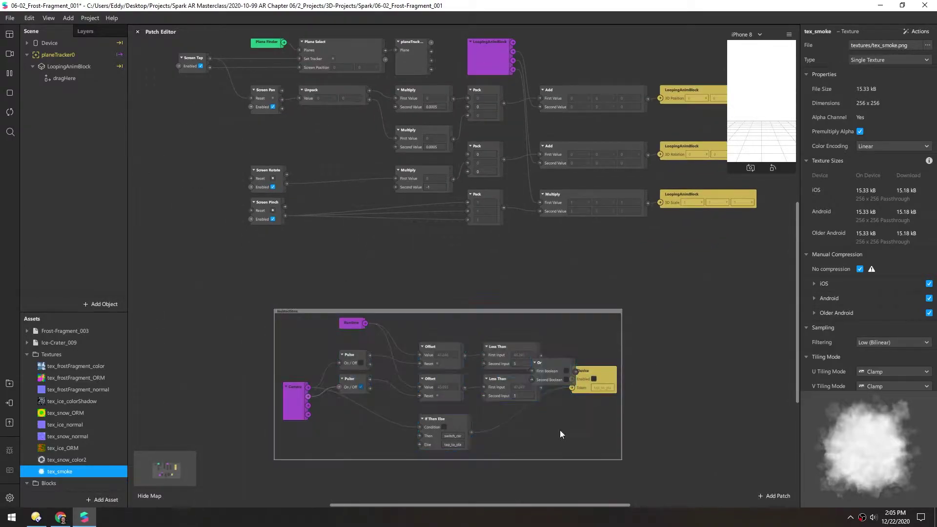
pyautogui.scroll(1, 234, 302)
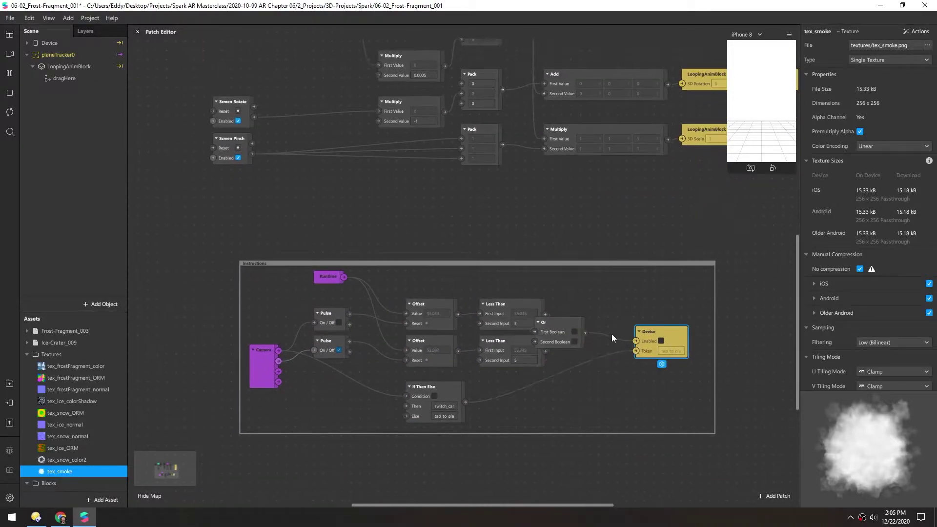
pyautogui.click(324, 290)
pyautogui.moveTo(323, 288); pyautogui.dragTo(323, 297)
pyautogui.moveTo(425, 387); pyautogui.dragTo(426, 377)
pyautogui.moveTo(674, 291); pyautogui.dragTo(419, 405)
pyautogui.moveTo(419, 308); pyautogui.dragTo(382, 307)
pyautogui.click(716, 374)
pyautogui.moveTo(715, 374); pyautogui.dragTo(663, 374)
# Group all the plane tracking and gesture patches in a comment named Plane Tracker
pyautogui.click(246, 264)
pyautogui.scroll(-1, 248, 239)
pyautogui.moveTo(248, 237); pyautogui.dragTo(254, 388, button='middle')
pyautogui.scroll(-1, 192, 287)
pyautogui.moveTo(181, 344); pyautogui.dragTo(198, 306, button='middle')
pyautogui.moveTo(165, 312); pyautogui.dragTo(717, 100)
pyautogui.moveTo(327, 136); pyautogui.dragTo(318, 184)
pyautogui.rightClick(318, 184)
pyautogui.click(342, 205)
pyautogui.doubleClick(164, 165)
pyautogui.write('Plane Tracker')
pyautogui.click(180, 125)
# Colour the Plane Tracker comment frame blue and shrink the Patch Editor to bring back the 3D viewport
pyautogui.rightClick(201, 164)
pyautogui.click(219, 215)
pyautogui.moveTo(157, 235); pyautogui.dragTo(154, 233)
pyautogui.moveTo(273, 162); pyautogui.dragTo(273, 157)
pyautogui.moveTo(707, 251); pyautogui.dragTo(712, 251)
pyautogui.moveTo(213, 379); pyautogui.dragTo(265, 346, button='middle')
pyautogui.moveTo(348, 321); pyautogui.dragTo(241, 301)
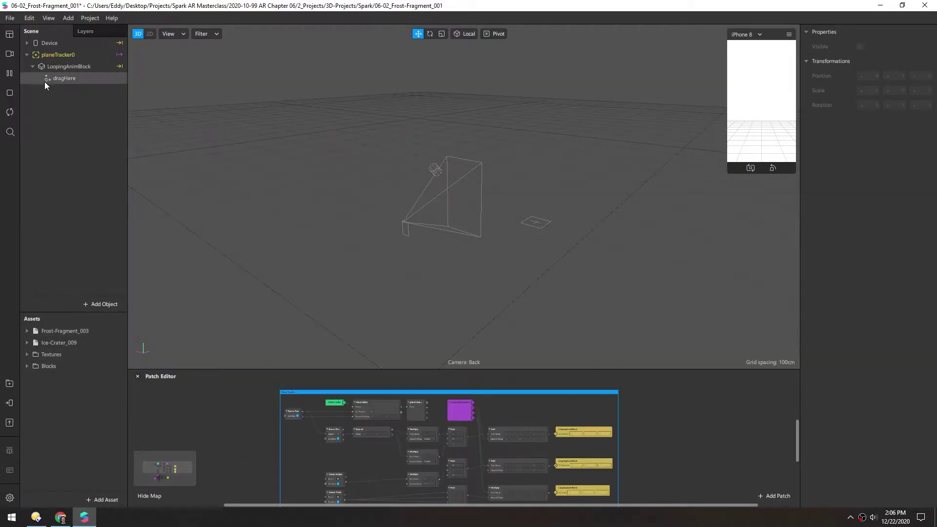
# Place the Frost-Fragment_003 model in the scene as a child of dragHere
pyautogui.click(26, 331)
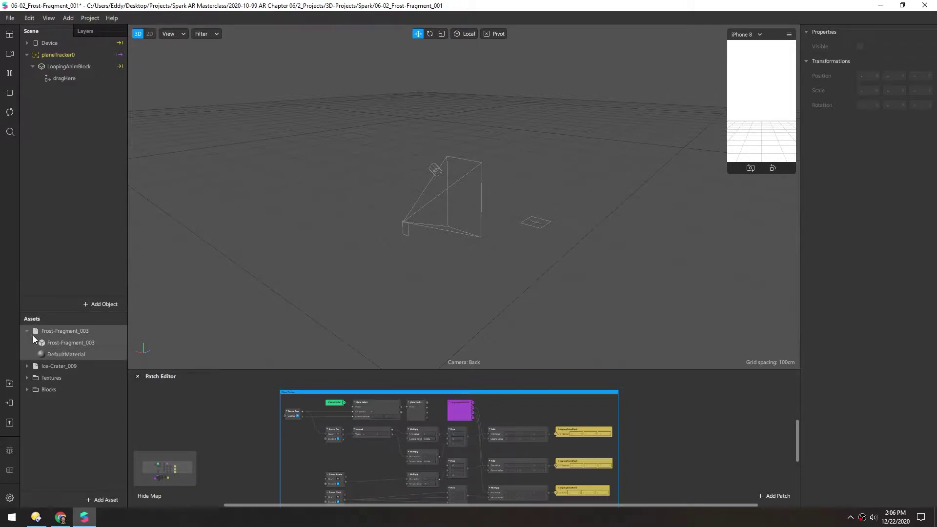
pyautogui.moveTo(61, 344); pyautogui.dragTo(71, 78)
pyautogui.scroll(4, 508, 229)
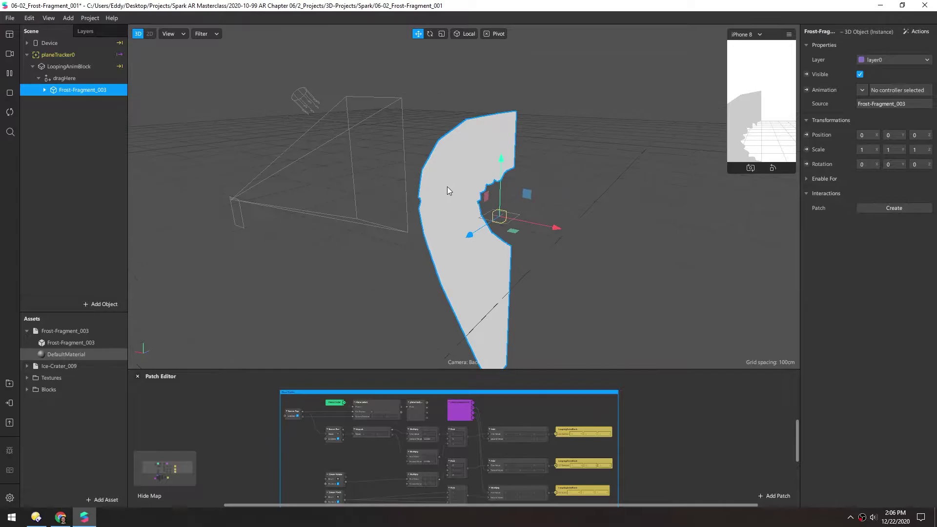
# Scale Frost-Fragment_003 uniformly to 0.06 and raise it to a Y position of about 0.147
pyautogui.press('r')
pyautogui.moveTo(497, 227); pyautogui.dragTo(391, 246)
pyautogui.press('w')
pyautogui.moveTo(502, 163); pyautogui.dragTo(498, 136)
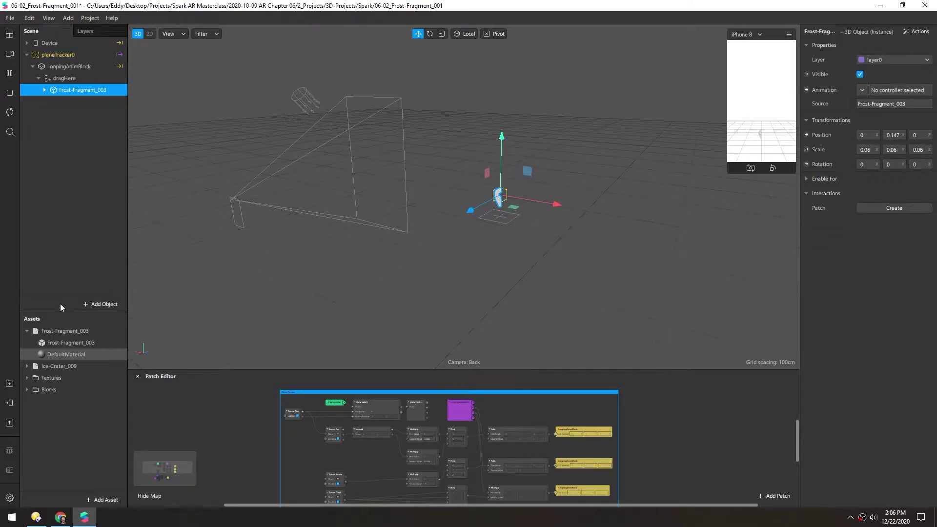
# Place the Ice-Crater_009 model under dragHere, below Frost-Fragment_003
pyautogui.click(28, 366)
pyautogui.moveTo(54, 378); pyautogui.dragTo(80, 153)
pyautogui.moveTo(66, 96); pyautogui.dragTo(66, 92)
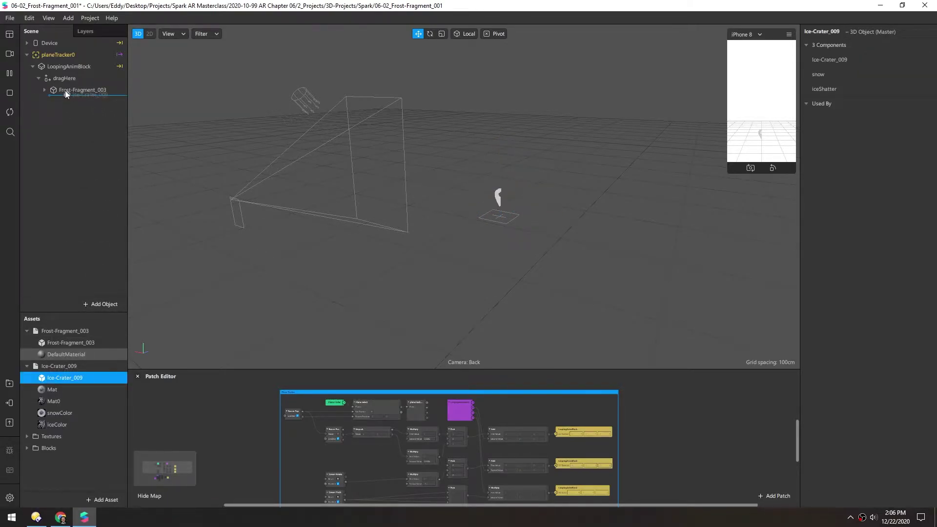
pyautogui.press('f')
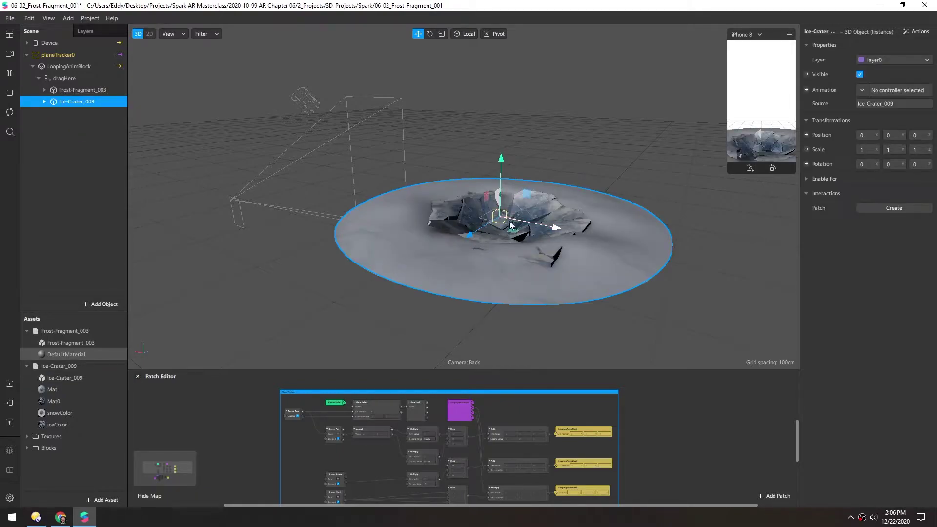
pyautogui.moveTo(558, 229); pyautogui.dragTo(490, 221, button='right')
pyautogui.scroll(5, 490, 221)
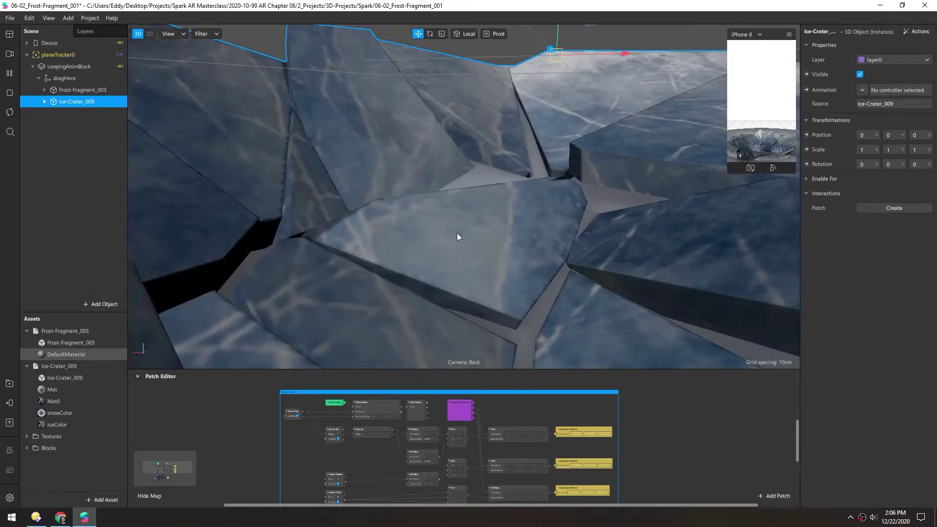
pyautogui.scroll(-3, 481, 224)
pyautogui.moveTo(484, 215); pyautogui.dragTo(439, 228, button='right')
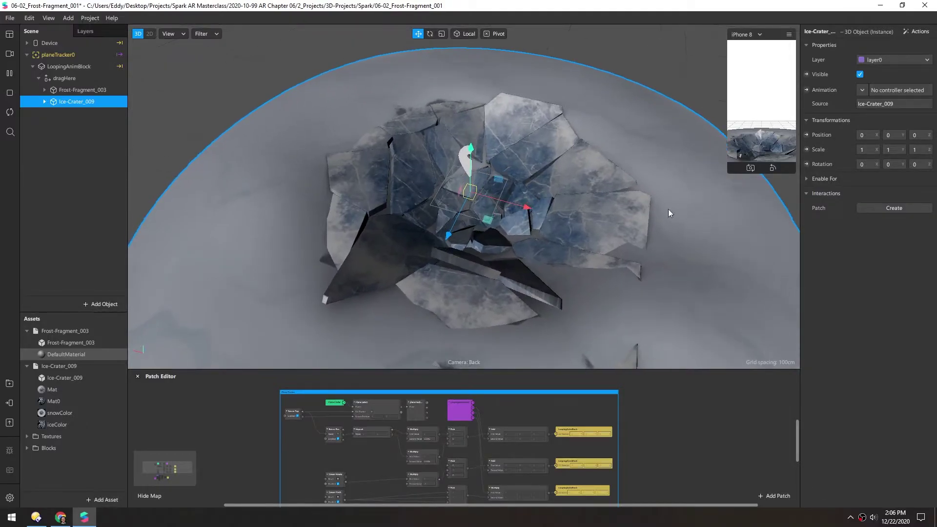
# Delete Mat, Mat0, snowColor and iceColor from the Ice-Crater_009 assets and DefaultMaterial from the Frost-Fragment_003 assets
pyautogui.click(44, 390)
pyautogui.moveTo(43, 391); pyautogui.dragTo(53, 428)
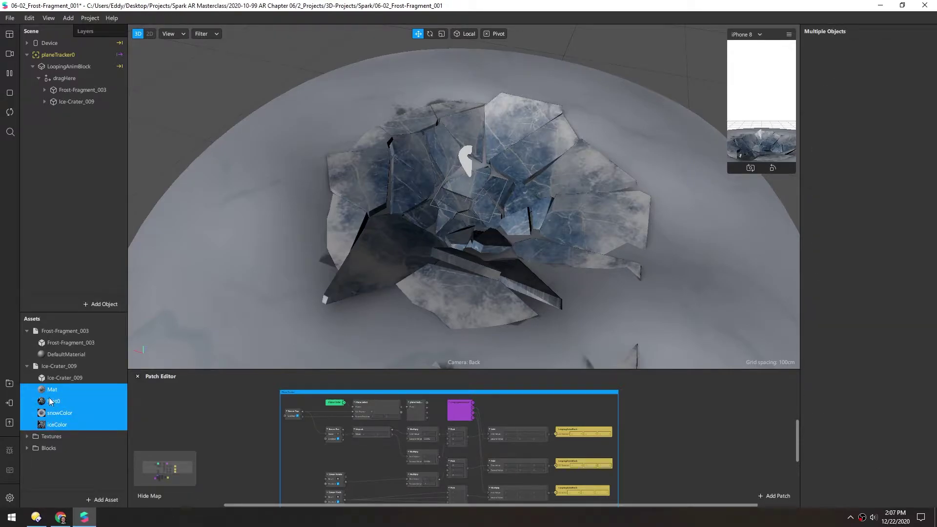
pyautogui.press('Delete')
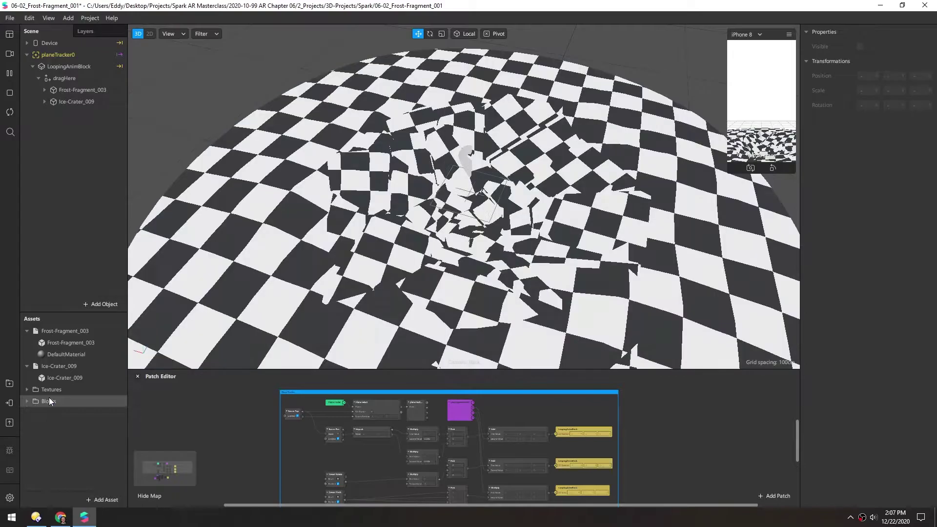
pyautogui.click(42, 354)
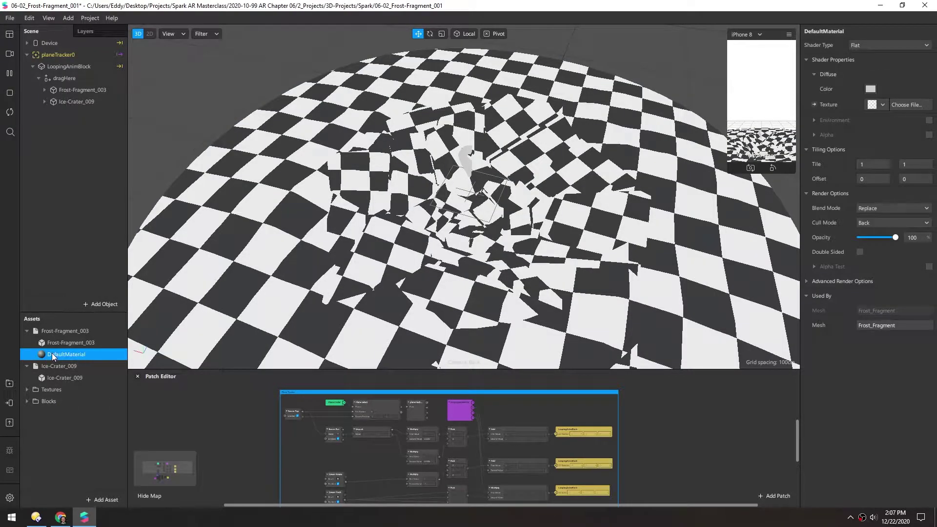
pyautogui.press('Delete')
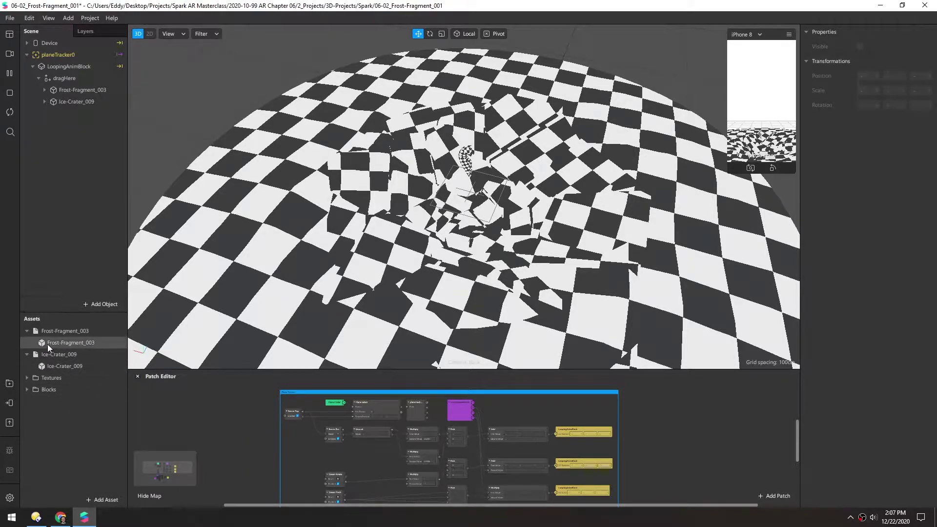
# Create a new material named mat_fragment
pyautogui.click(26, 377)
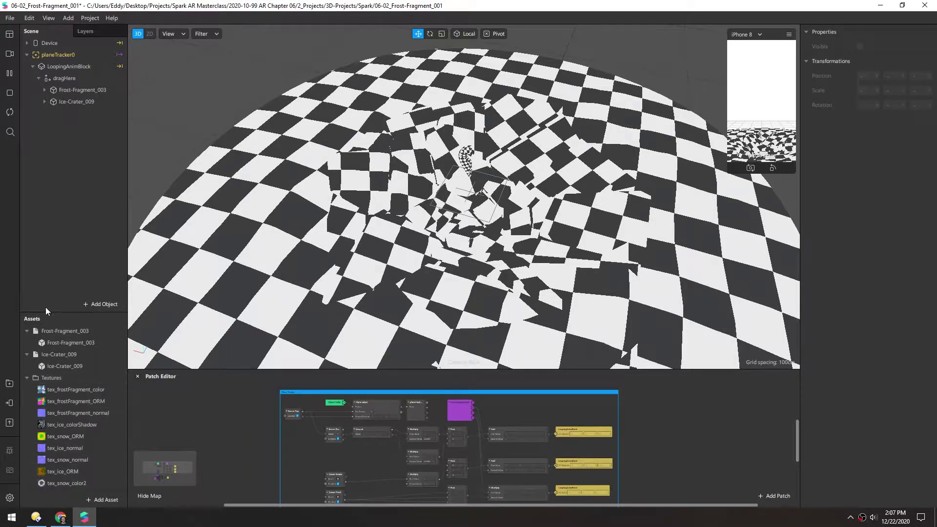
pyautogui.moveTo(46, 313); pyautogui.dragTo(45, 271)
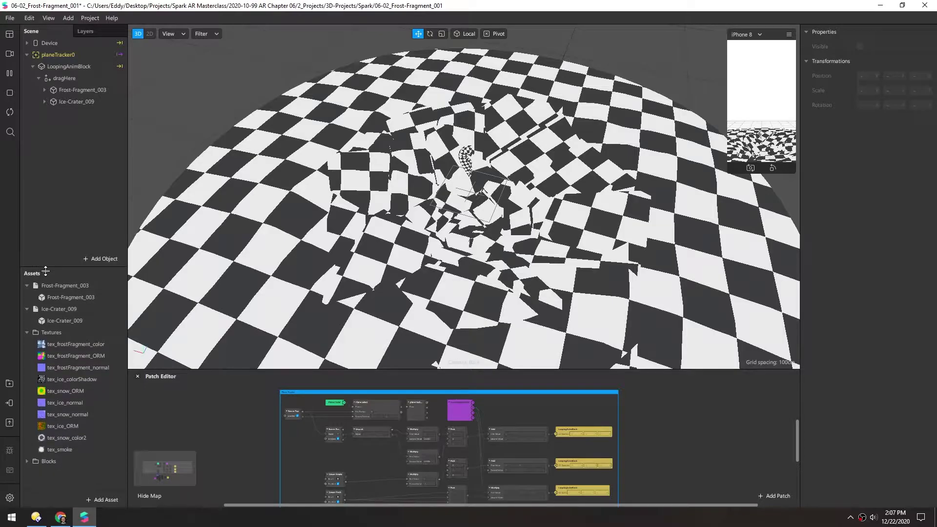
pyautogui.click(98, 500)
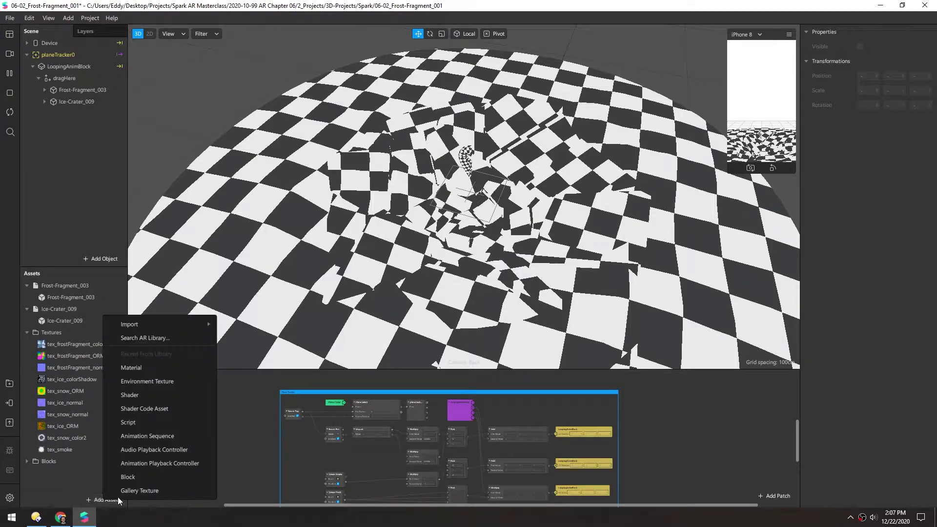
pyautogui.click(122, 370)
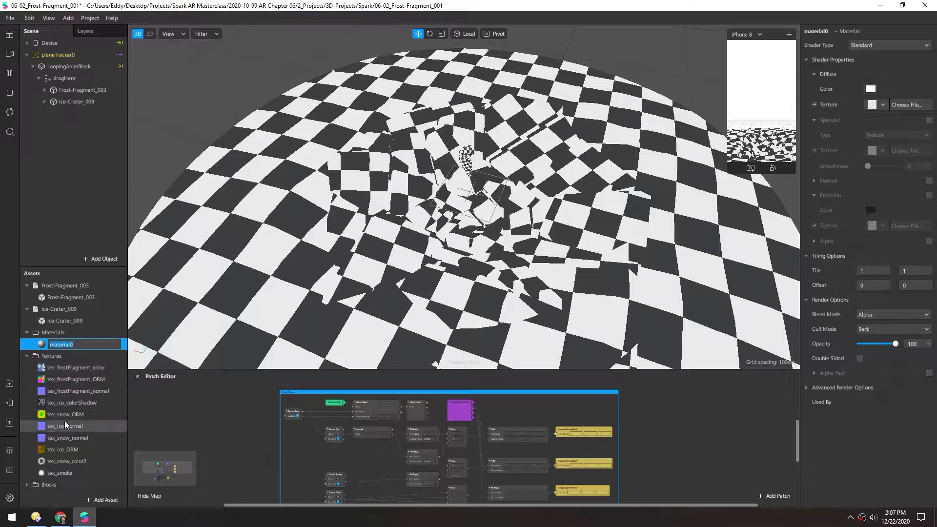
pyautogui.write('mat_fragment')
pyautogui.press('Return')
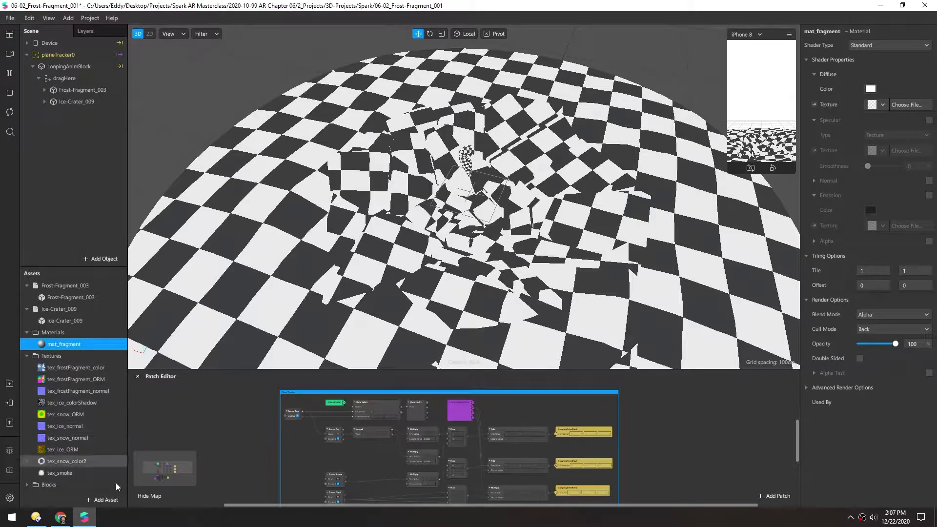
# Duplicate mat_fragment and name the copy mat_iceCrater
pyautogui.hotkey('ctrl', 'd')
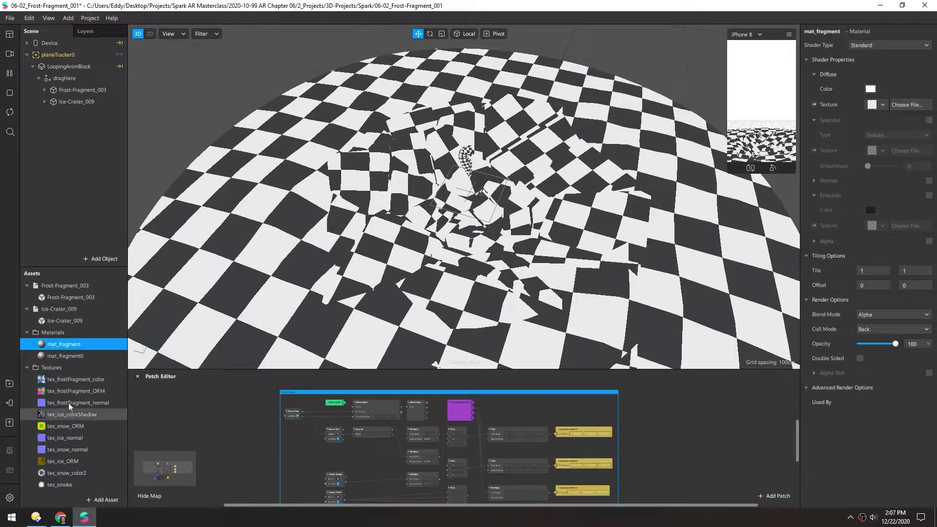
pyautogui.doubleClick(69, 358)
pyautogui.write('f')
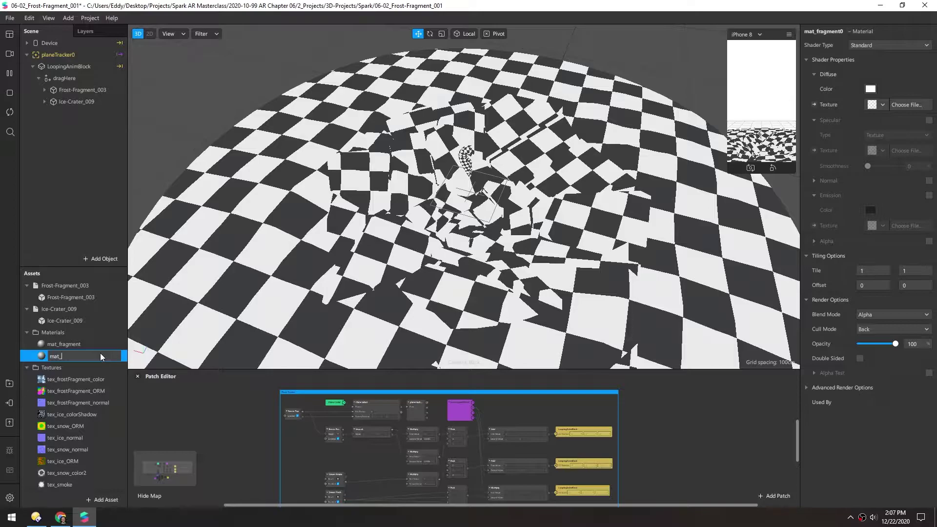
pyautogui.write('iceCrater')
pyautogui.press('Return')
# Duplicate mat_iceCrater and name the copy mat_snow
pyautogui.hotkey('ctrl', 'd')
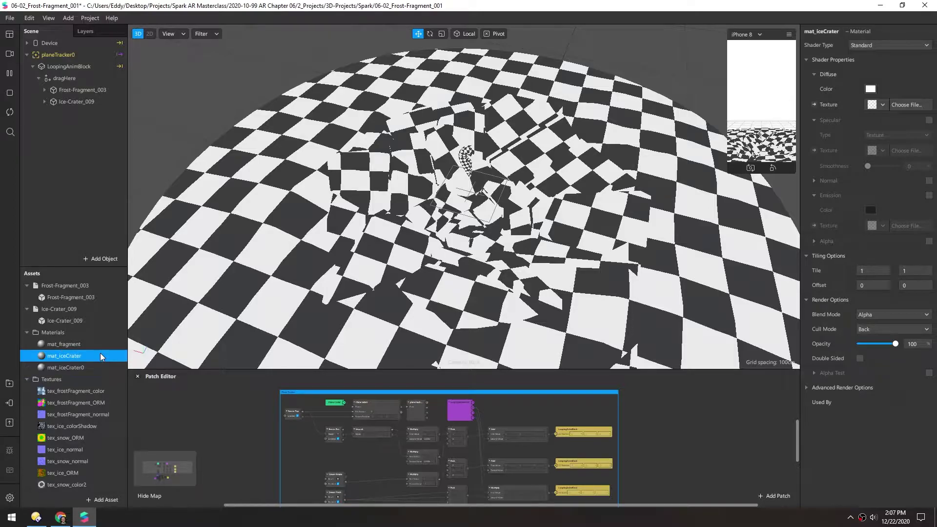
pyautogui.doubleClick(60, 366)
pyautogui.moveTo(72, 368); pyautogui.dragTo(97, 368)
pyautogui.press('BackSpace')
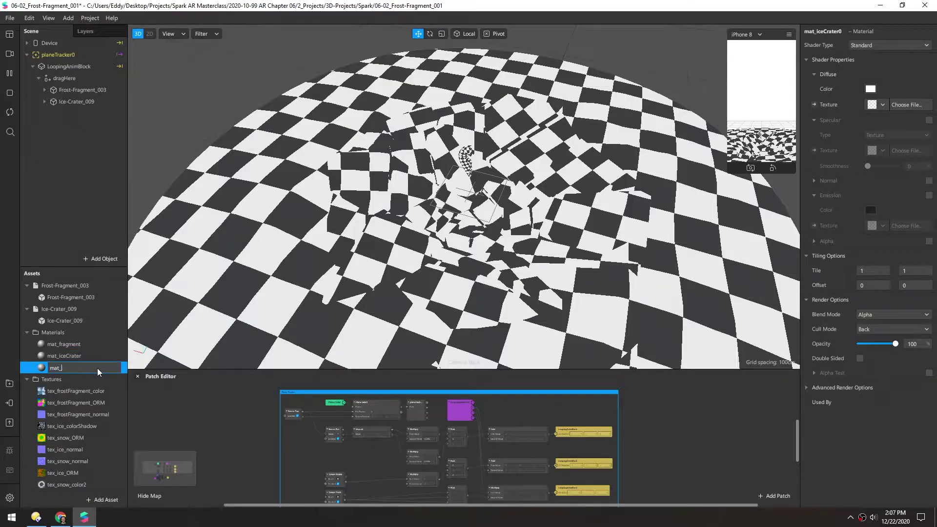
pyautogui.write('snow')
pyautogui.press('Return')
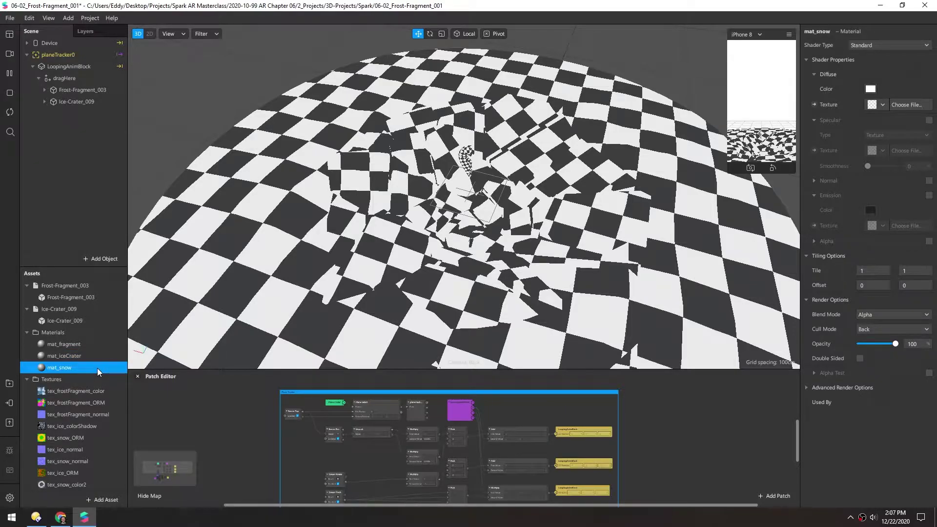
# Assign mat_fragment to the Frost_Fragment mesh inside Frost-Fragment_003
pyautogui.click(45, 102)
pyautogui.click(45, 90)
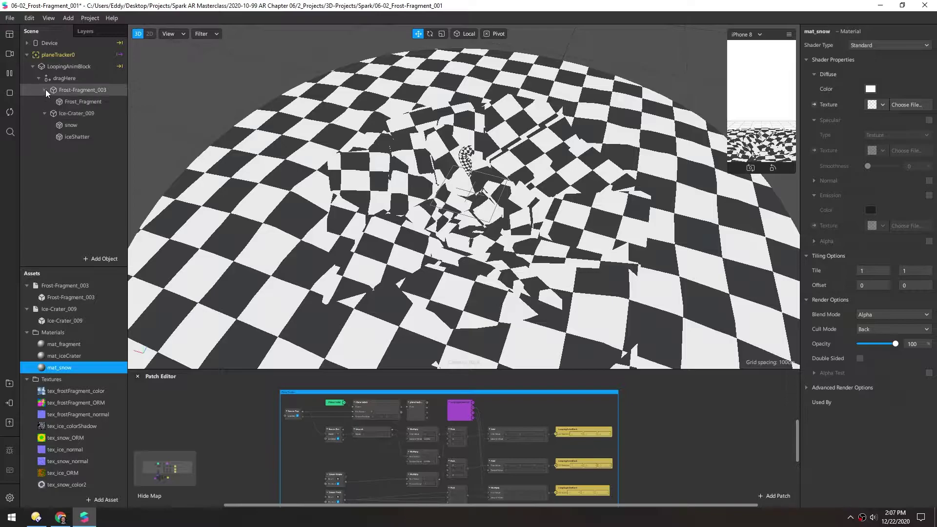
pyautogui.click(65, 102)
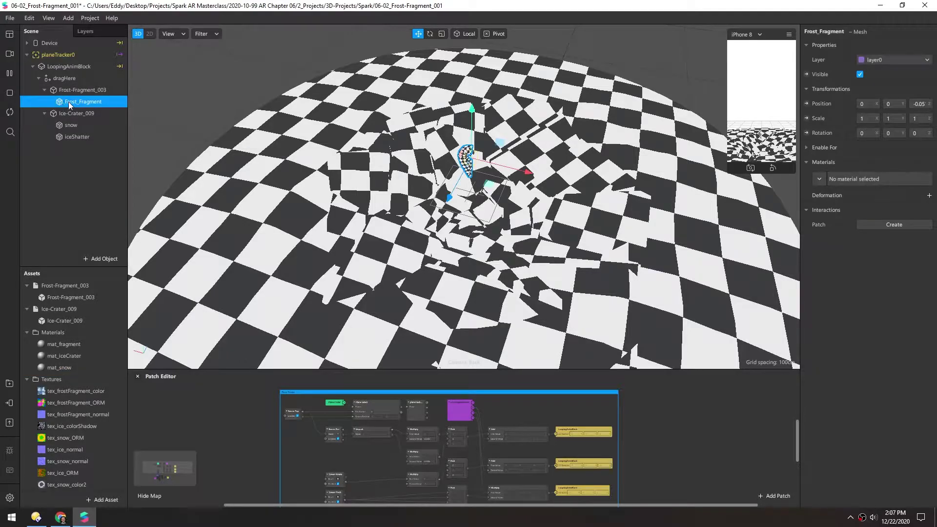
pyautogui.click(816, 178)
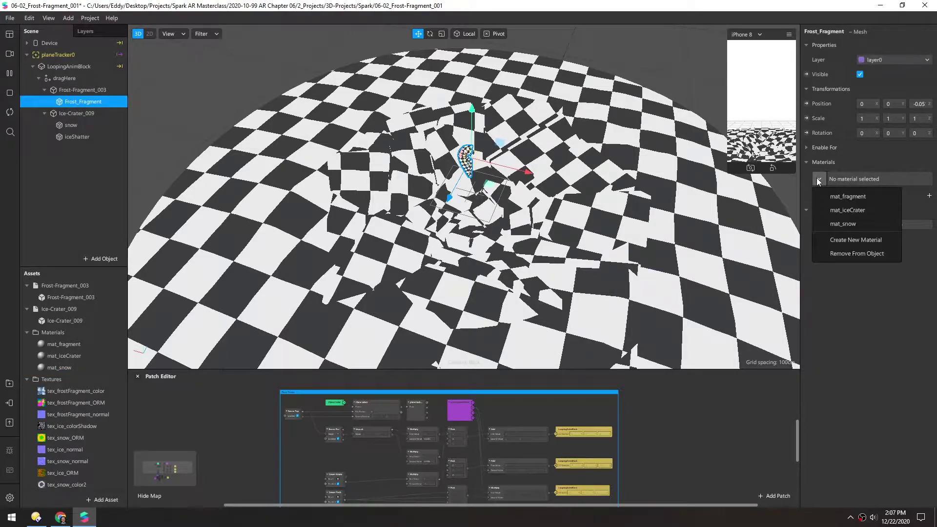
pyautogui.click(858, 196)
# Assign mat_snow to the snow mesh and mat_iceCrater to the iceShatter mesh of Ice-Crater_009
pyautogui.click(53, 126)
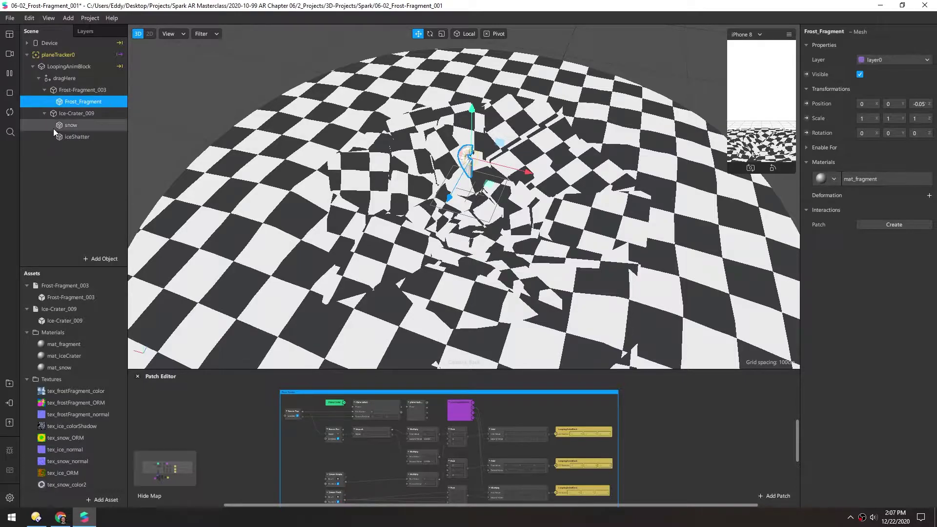
pyautogui.click(822, 178)
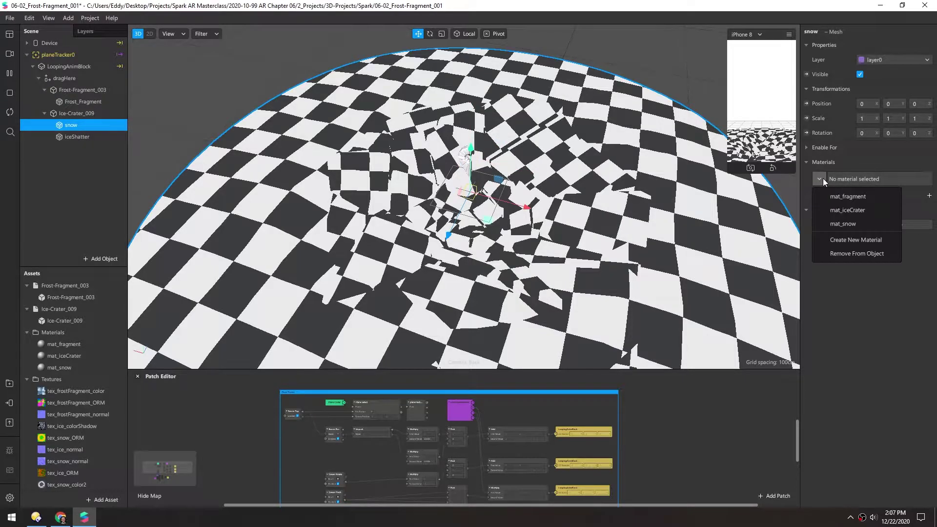
pyautogui.click(859, 224)
pyautogui.click(63, 137)
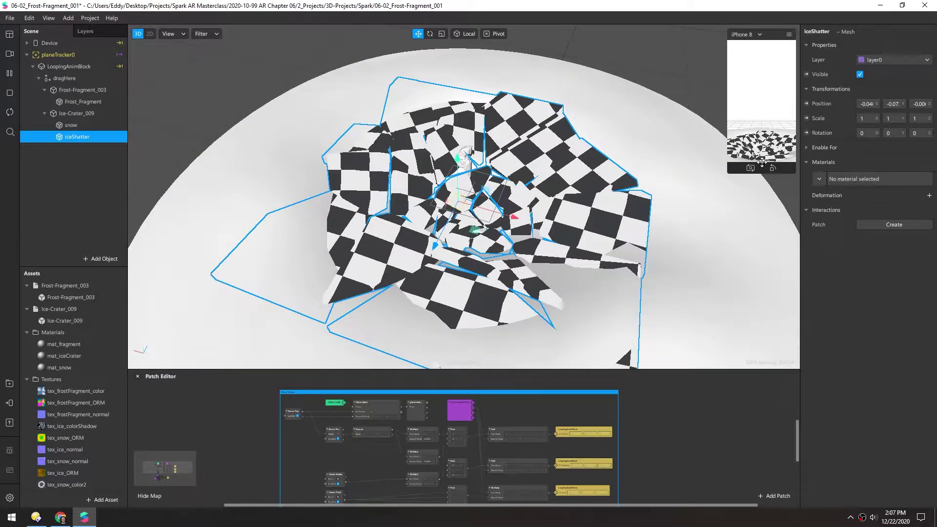
pyautogui.click(820, 179)
pyautogui.click(849, 212)
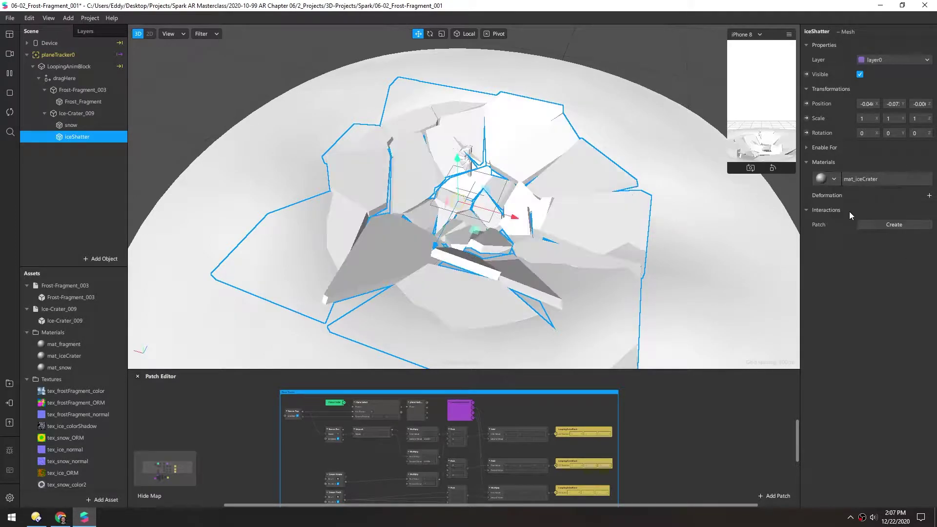
pyautogui.scroll(-3, 283, 115)
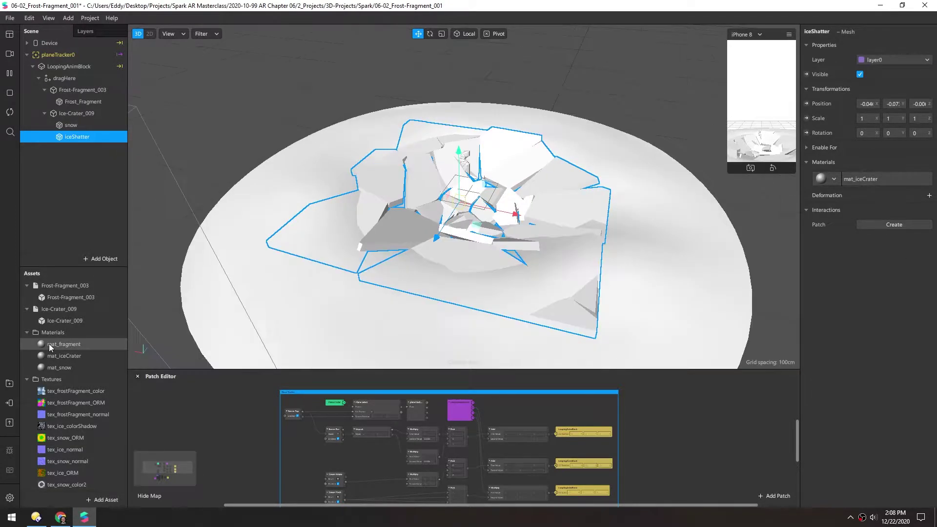
# Switch mat_fragment to the Physically-Based shader and use tex_frostFragment_color as its albedo texture
pyautogui.click(61, 344)
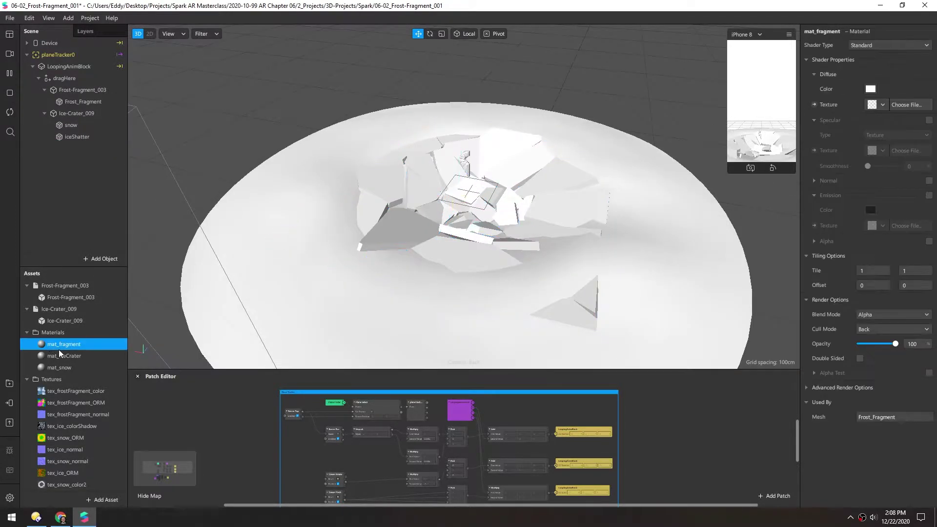
pyautogui.click(854, 44)
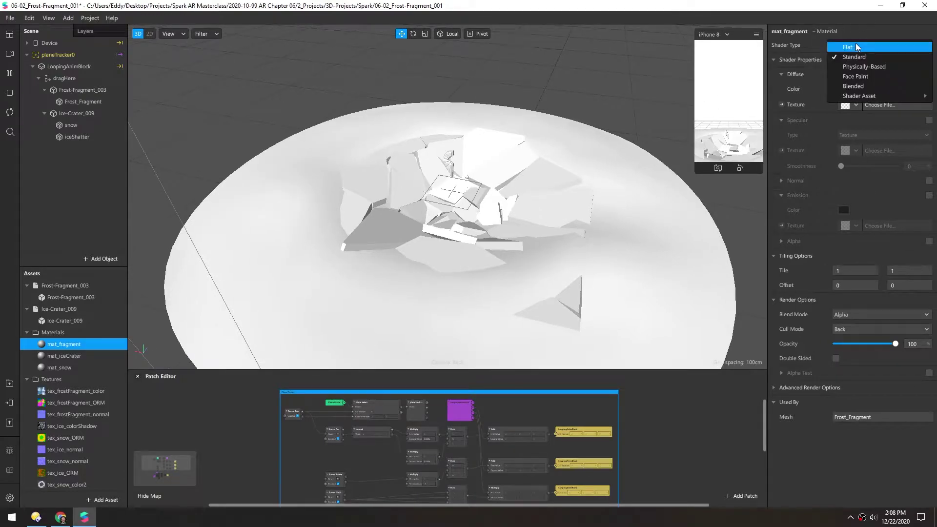
pyautogui.click(856, 70)
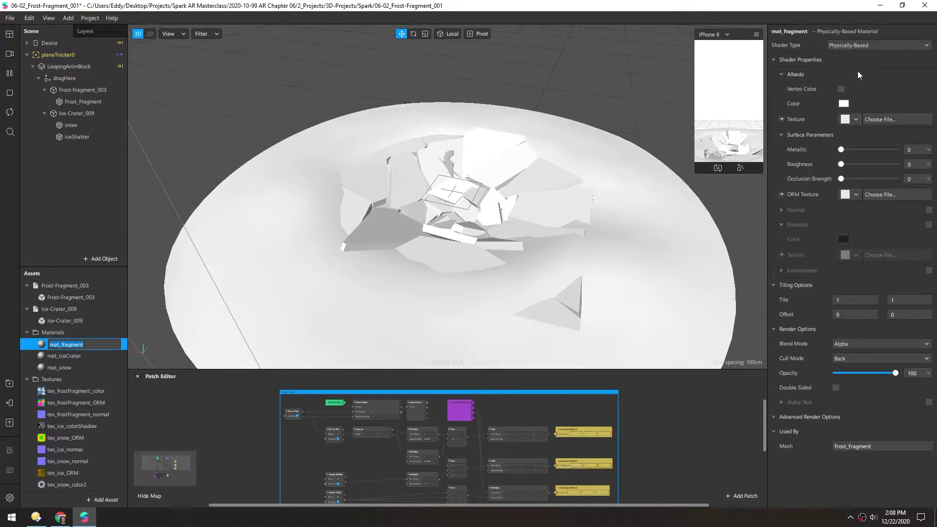
pyautogui.click(856, 120)
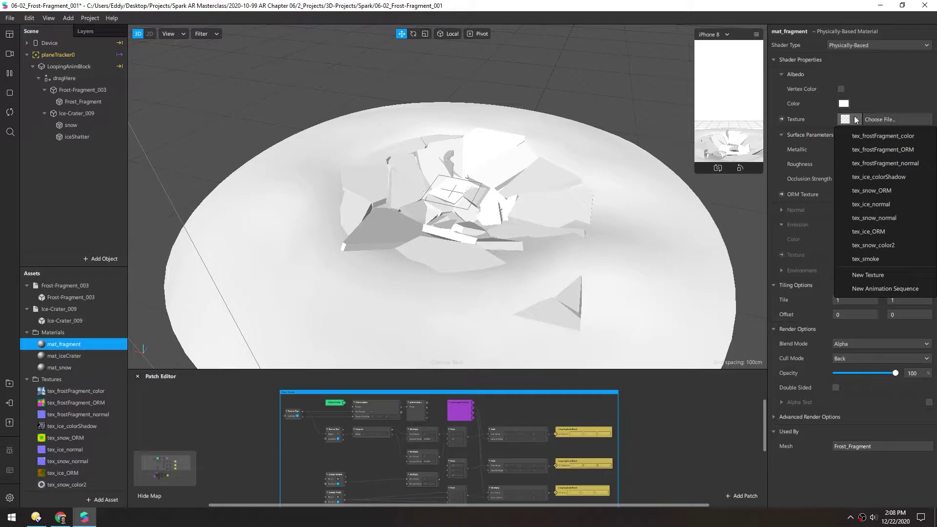
pyautogui.click(882, 136)
# Give mat_fragment the ORM texture tex_frostFragment_ORM and set metallic, roughness and occlusion strength to 100%
pyautogui.scroll(5, 452, 157)
pyautogui.click(856, 194)
pyautogui.click(882, 224)
pyautogui.moveTo(840, 150); pyautogui.dragTo(918, 150)
pyautogui.moveTo(840, 164); pyautogui.dragTo(919, 164)
pyautogui.moveTo(840, 179); pyautogui.dragTo(928, 174)
# Enable the normal map on mat_fragment and use the tex_frostFragment_normal texture for it
pyautogui.click(928, 210)
pyautogui.click(856, 225)
pyautogui.click(888, 270)
# Switch mat_iceCrater to the Physically-Based shader and use tex_ice_colorShadow as its albedo texture
pyautogui.click(77, 356)
pyautogui.click(866, 45)
pyautogui.click(862, 66)
pyautogui.click(855, 120)
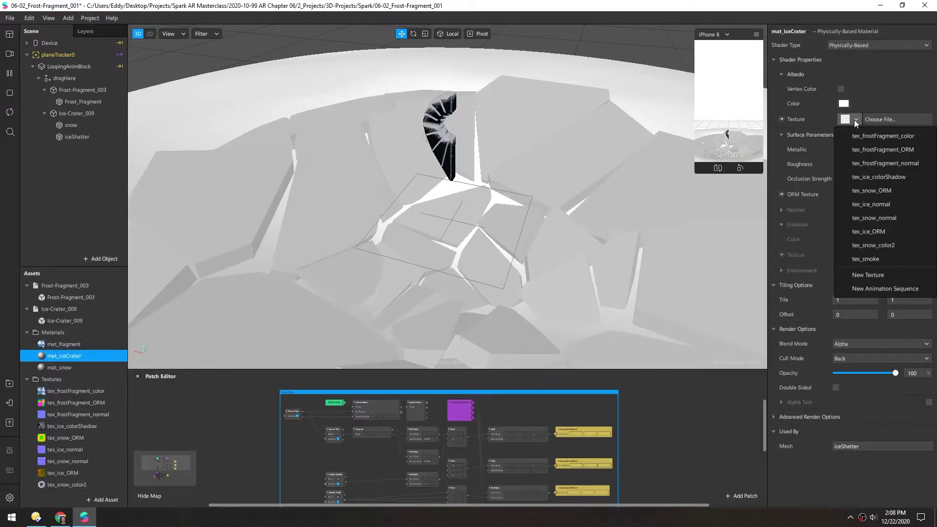
pyautogui.click(866, 177)
# Give mat_iceCrater the tex_ice_ORM texture with metallic, roughness and occlusion at 100%, and tex_ice_normal as its normal map
pyautogui.click(856, 194)
pyautogui.click(873, 306)
pyautogui.click(929, 210)
pyautogui.click(856, 225)
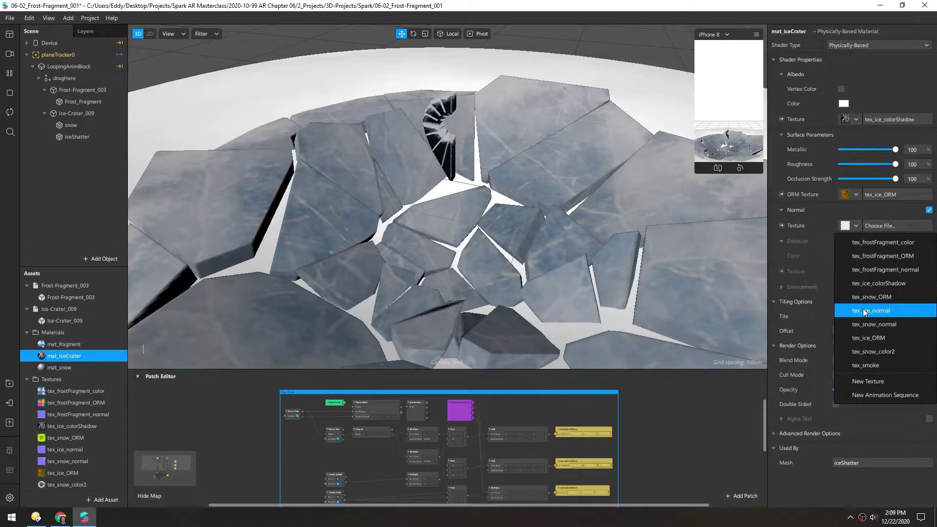
pyautogui.click(865, 311)
# Switch mat_snow to the Physically-Based shader and use tex_snow_color2 as its albedo texture
pyautogui.click(61, 367)
pyautogui.click(868, 45)
pyautogui.click(862, 67)
pyautogui.click(855, 119)
pyautogui.click(872, 245)
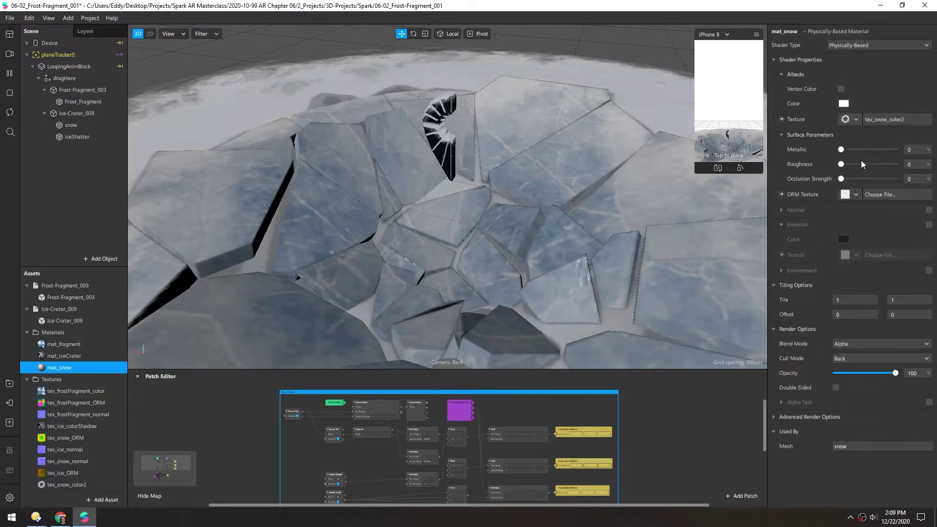
# Give mat_snow the ORM texture tex_snow_ORM and set metallic, roughness and occlusion strength to 100%
pyautogui.click(856, 194)
pyautogui.click(871, 265)
pyautogui.moveTo(841, 150); pyautogui.dragTo(900, 150)
pyautogui.moveTo(841, 164); pyautogui.dragTo(900, 164)
pyautogui.moveTo(841, 179); pyautogui.dragTo(900, 180)
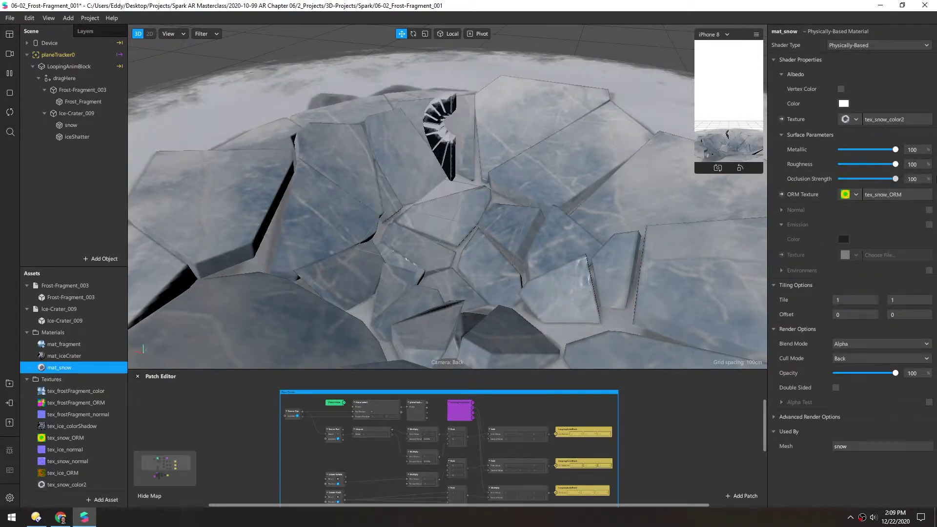
# Enable the normal map on mat_snow and use the tex_snow_normal texture for it
pyautogui.scroll(-5, 467, 198)
pyautogui.moveTo(466, 198)
pyautogui.keyDown('alt'); pyautogui.mouseDown()
pyautogui.moveTo(455, 233)
pyautogui.moveTo(468, 185)
pyautogui.mouseUp(); pyautogui.keyUp('alt')
pyautogui.scroll(5, 685, 200)
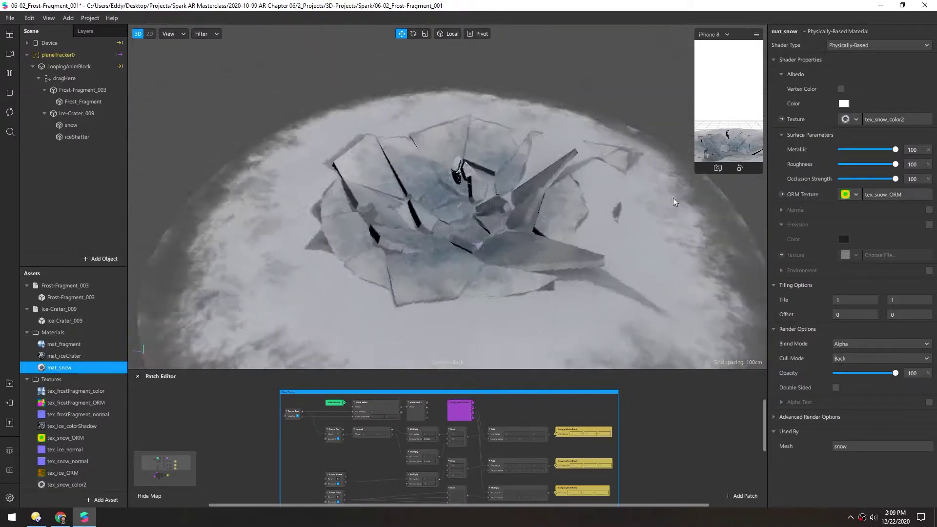
pyautogui.click(929, 210)
pyautogui.click(856, 225)
pyautogui.click(873, 324)
pyautogui.keyDown('alt'); pyautogui.moveTo(609, 220); pyautogui.dragTo(522, 203); pyautogui.keyUp('alt')
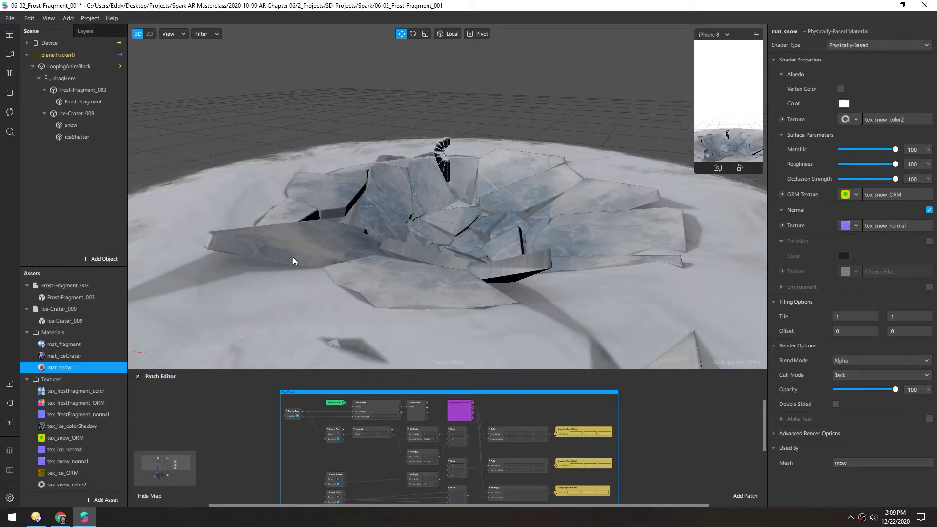
# Enable the environment on mat_fragment, mat_iceCrater and mat_snow together, importing the Gray Pier texture from the AR Library for it
pyautogui.keyDown('ctrl'); pyautogui.click(80, 344); pyautogui.keyUp('ctrl')
pyautogui.keyDown('shift'); pyautogui.click(68, 370); pyautogui.keyUp('shift')
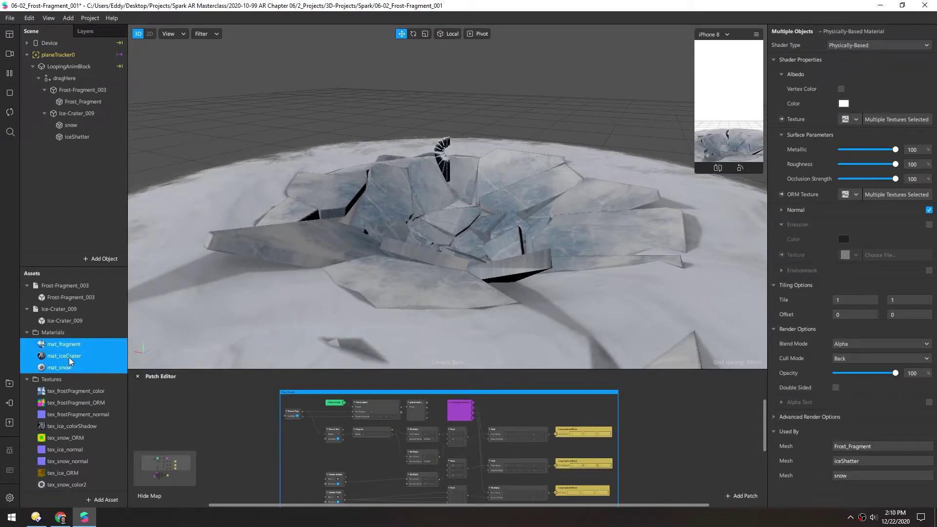
pyautogui.click(929, 270)
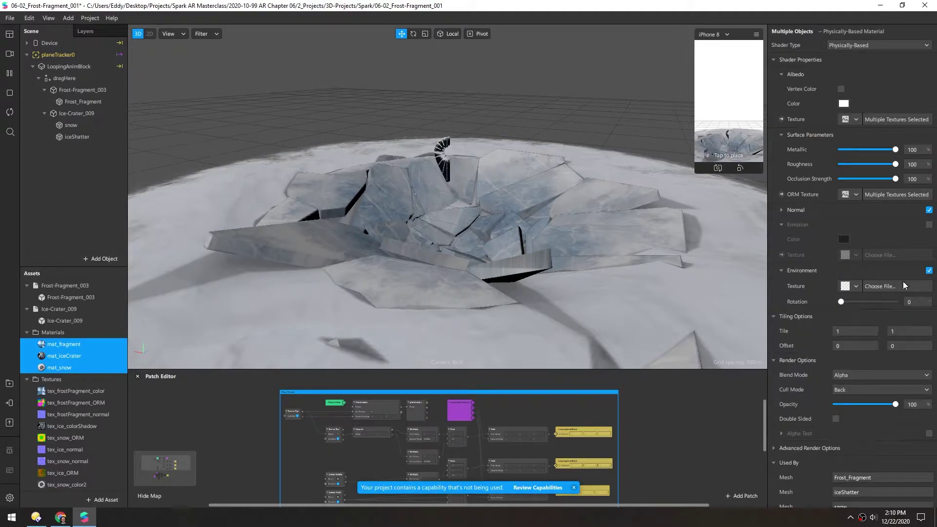
pyautogui.click(855, 286)
pyautogui.click(889, 316)
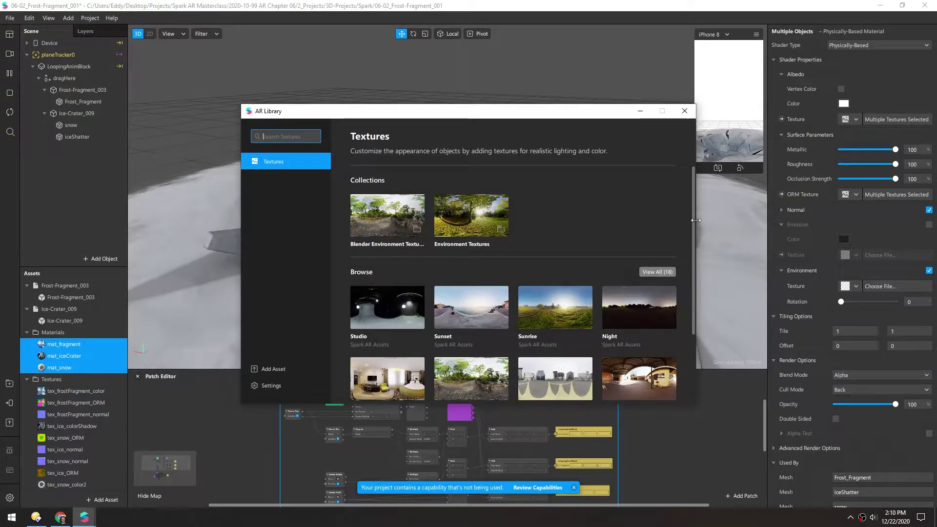
pyautogui.moveTo(692, 219); pyautogui.dragTo(694, 307)
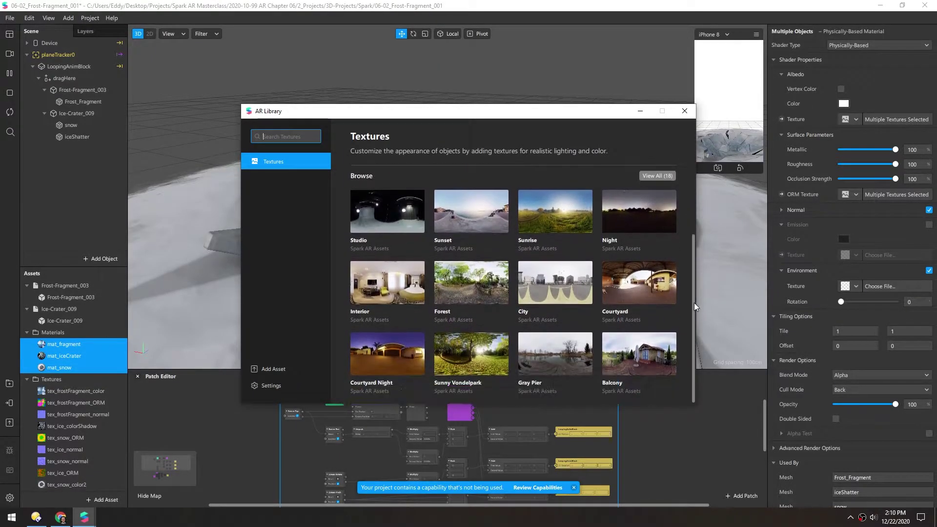
pyautogui.click(547, 352)
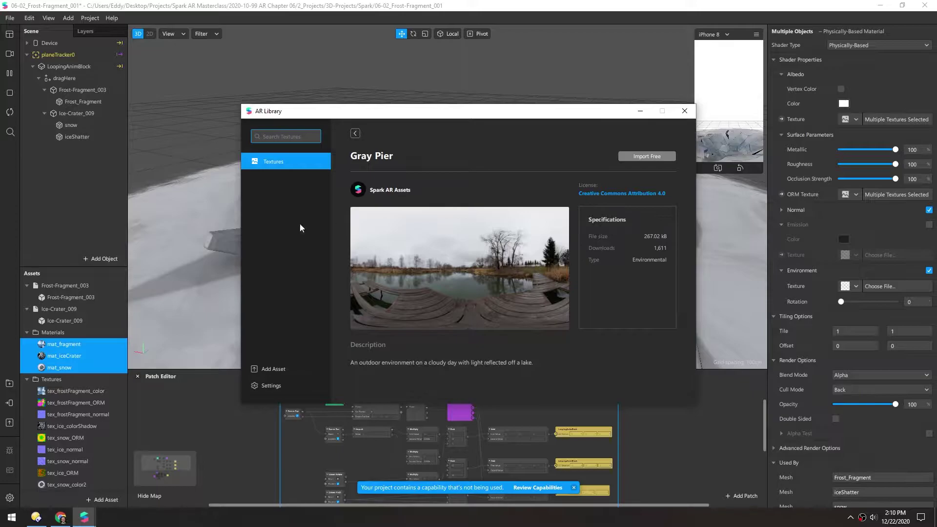
pyautogui.click(634, 157)
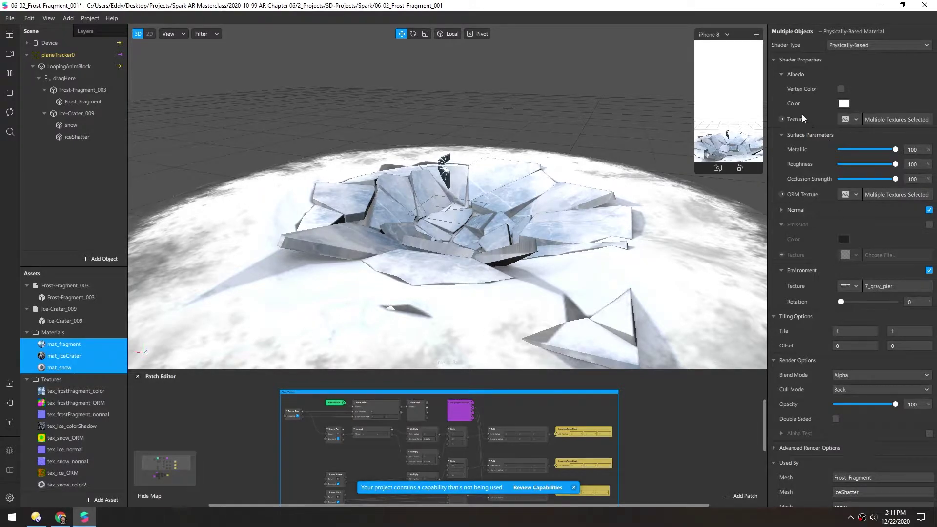
# Set the albedo color of mat_fragment, mat_iceCrater and mat_snow together to the gray #b4b4b4
pyautogui.click(843, 104)
pyautogui.moveTo(499, 152); pyautogui.dragTo(652, 210)
pyautogui.moveTo(734, 235)
pyautogui.mouseDown()
pyautogui.moveTo(732, 302)
pyautogui.moveTo(735, 248)
pyautogui.mouseUp()
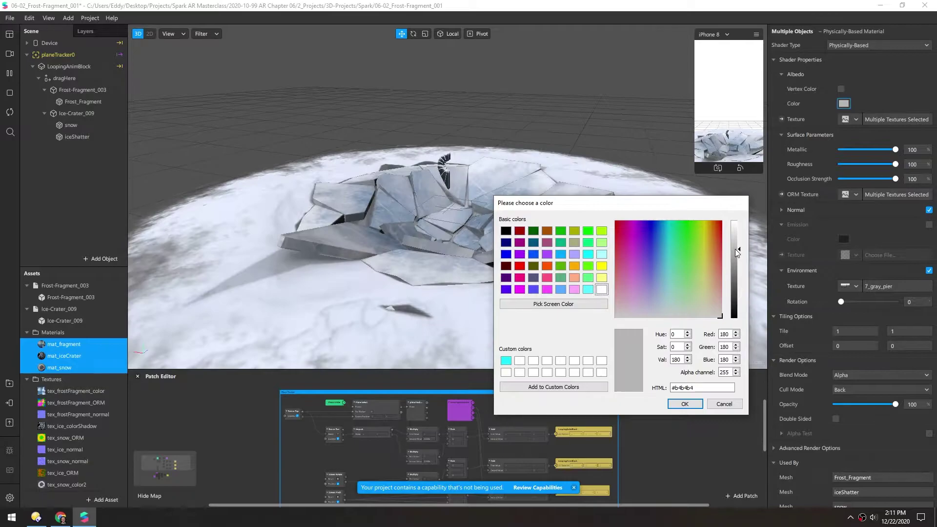
pyautogui.moveTo(697, 213); pyautogui.dragTo(806, 220)
pyautogui.click(796, 413)
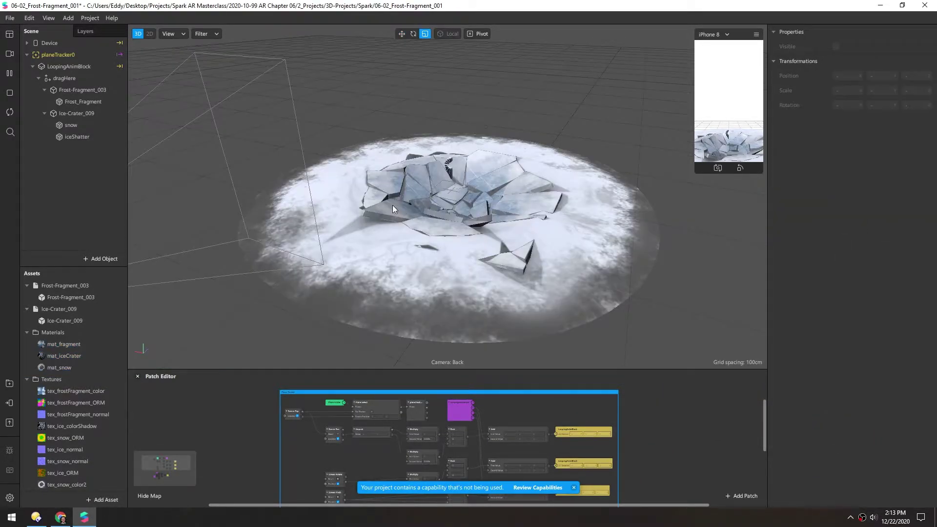
# Scale the Ice-Crater_009 object down uniformly to about 0.6
pyautogui.scroll(4, 389, 206)
pyautogui.click(55, 115)
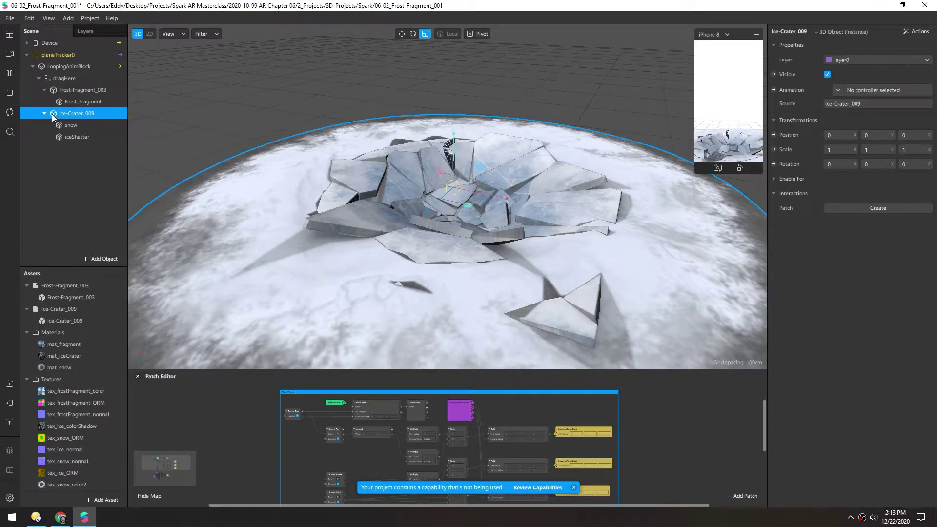
pyautogui.moveTo(455, 194); pyautogui.dragTo(440, 197)
# Examine the scaled crater, its snow base and the frost fragment from several angles and distances
pyautogui.moveTo(440, 197); pyautogui.dragTo(459, 187, button='right')
pyautogui.scroll(5, 458, 187)
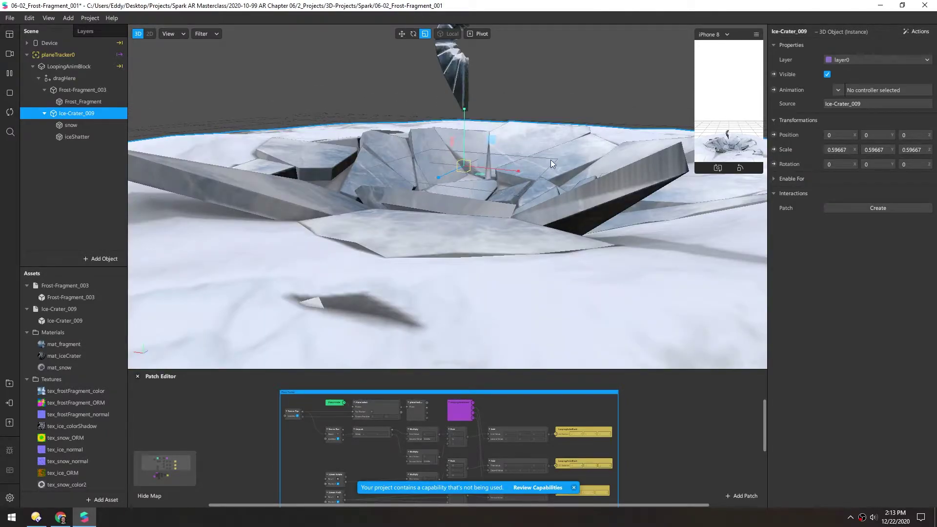
pyautogui.moveTo(550, 160); pyautogui.dragTo(444, 151, button='right')
pyautogui.scroll(-5, 443, 151)
pyautogui.moveTo(405, 184); pyautogui.dragTo(403, 213, button='right')
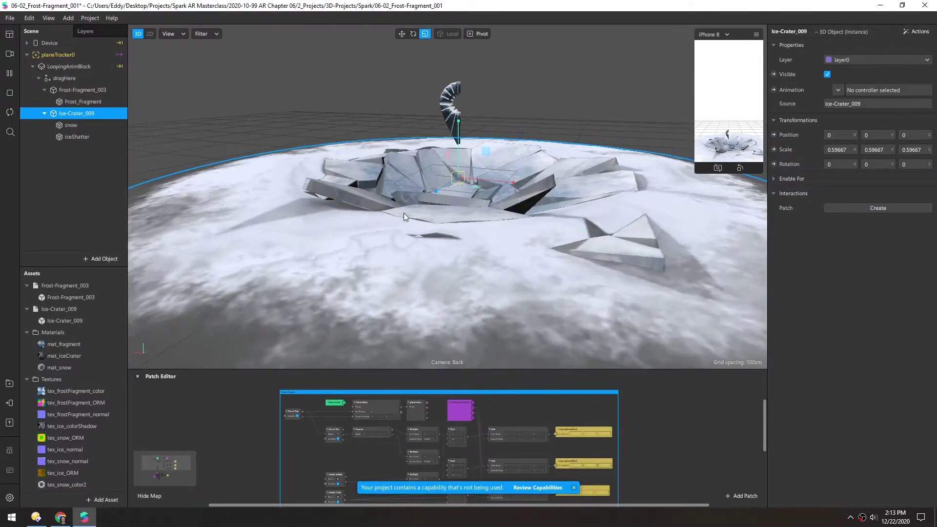
pyautogui.scroll(-5, 403, 216)
pyautogui.moveTo(239, 203); pyautogui.dragTo(286, 212, button='right')
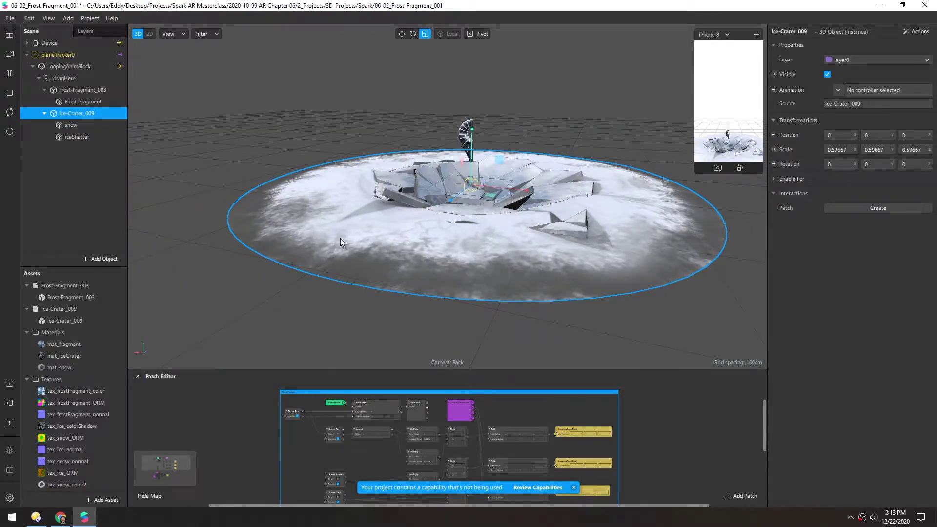
pyautogui.scroll(10, 344, 241)
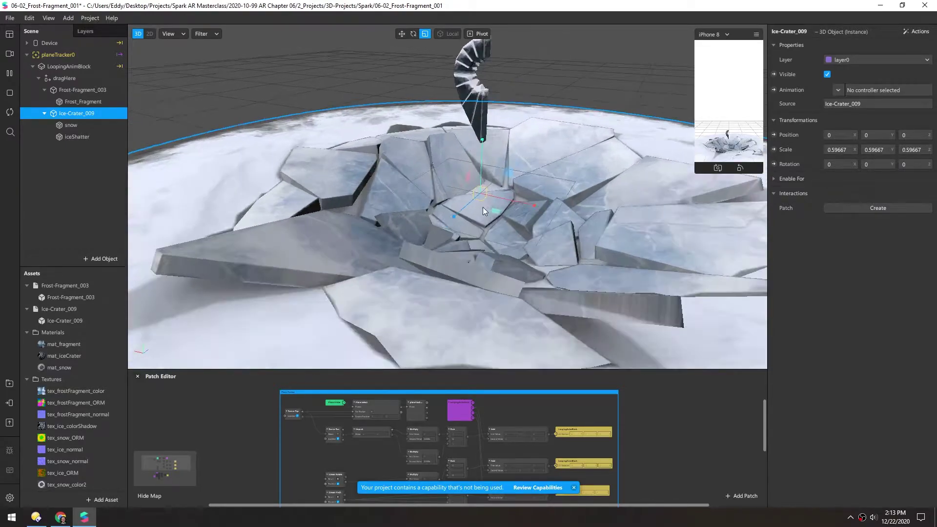
pyautogui.moveTo(482, 207); pyautogui.dragTo(414, 277, button='right')
pyautogui.scroll(-2, 458, 222)
pyautogui.click(458, 218)
pyautogui.scroll(3, 414, 277)
pyautogui.scroll(-1, 414, 269)
pyautogui.scroll(6, 424, 219)
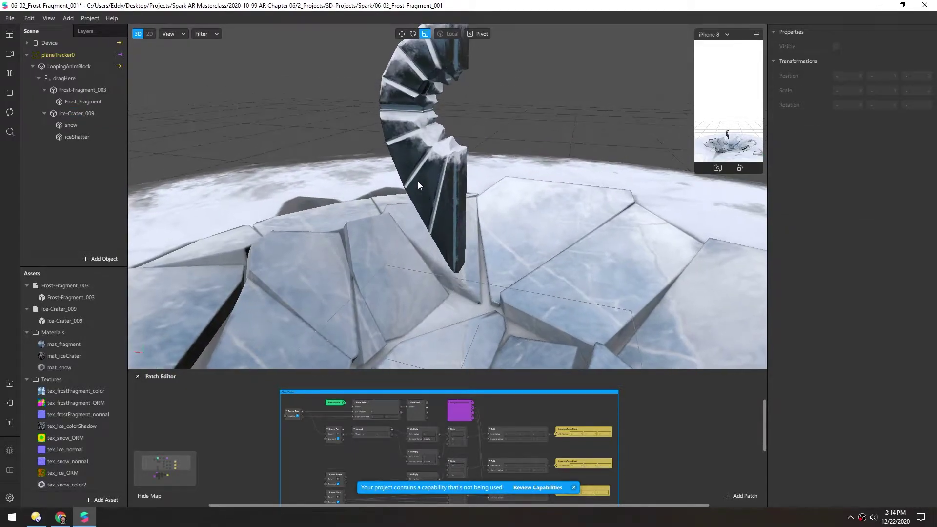
# Set the albedo color of the Frost_Fragment mesh's material, mat_fragment, to white (#ffffff)
pyautogui.click(405, 111)
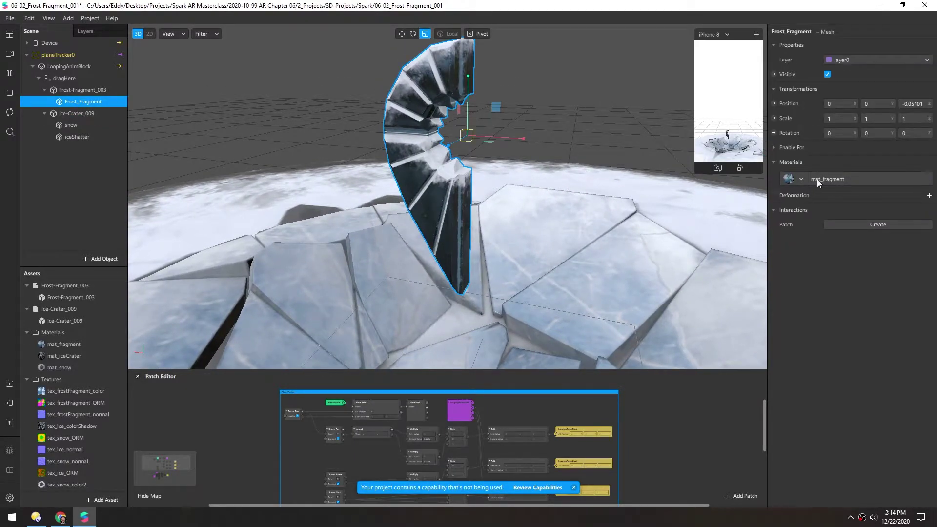
pyautogui.click(830, 179)
pyautogui.click(843, 104)
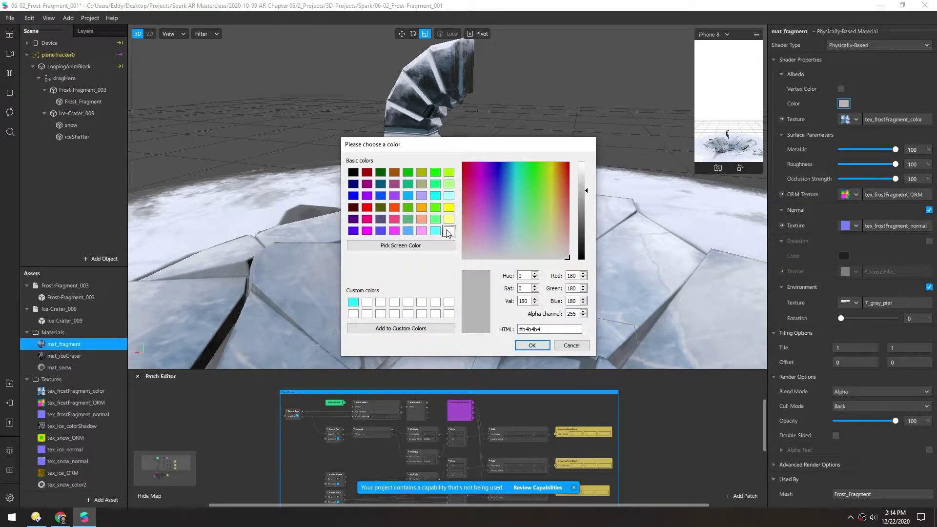
pyautogui.click(448, 232)
pyautogui.moveTo(425, 147); pyautogui.dragTo(568, 195)
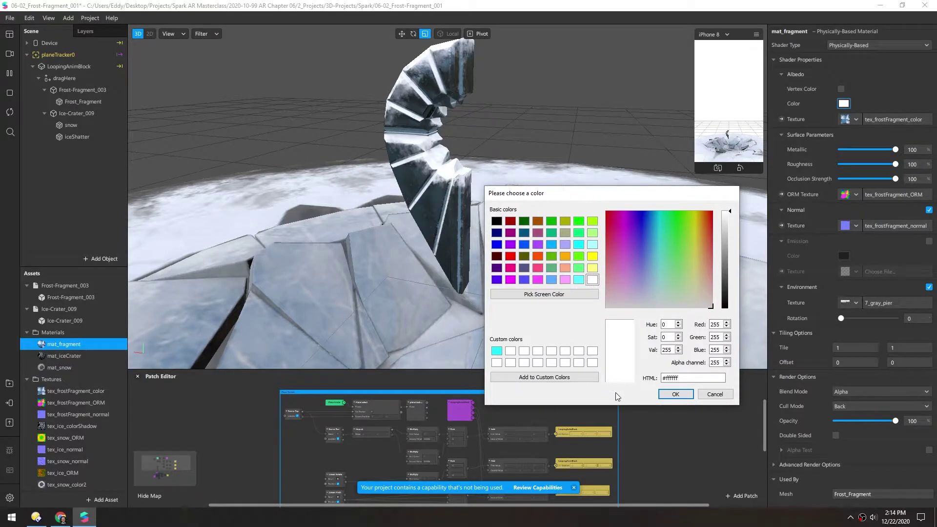
pyautogui.click(675, 394)
pyautogui.scroll(-5, 415, 242)
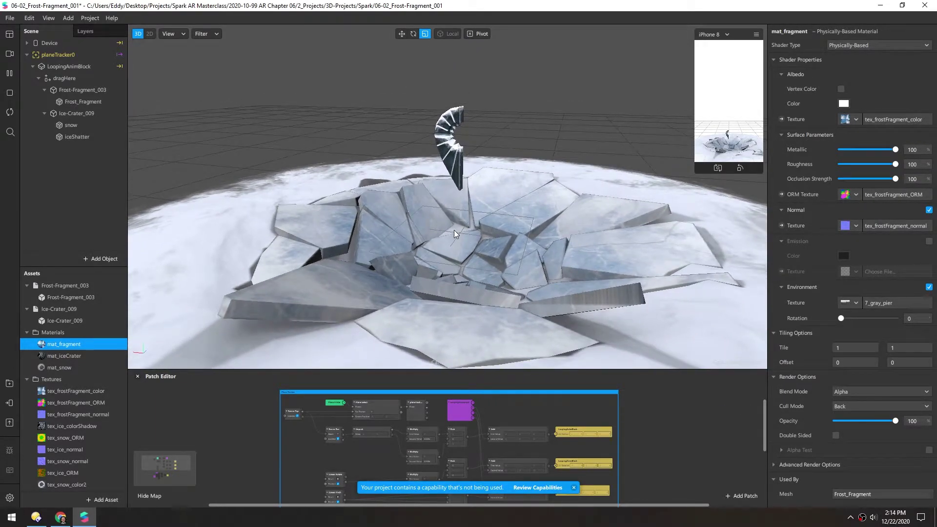
# Add a particle system as a child of planeTracker0
pyautogui.click(52, 55)
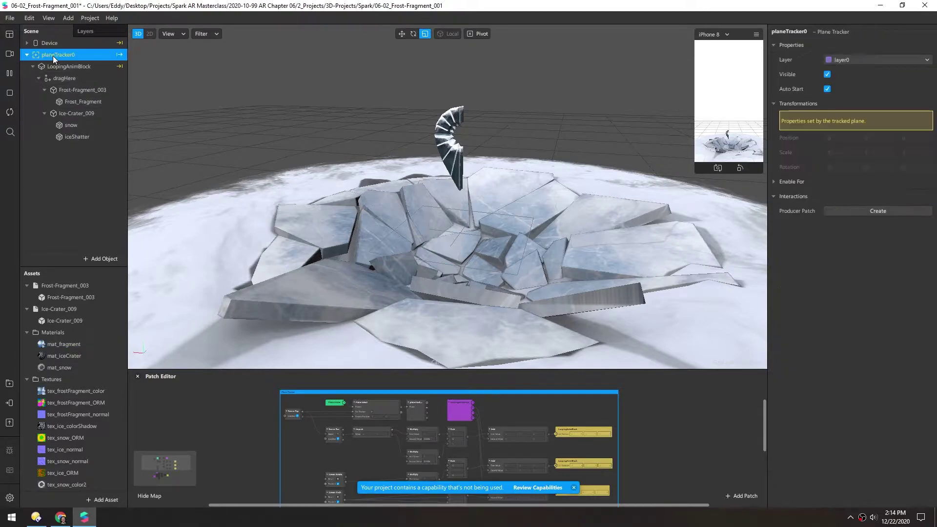
pyautogui.rightClick(57, 55)
pyautogui.moveTo(125, 63)
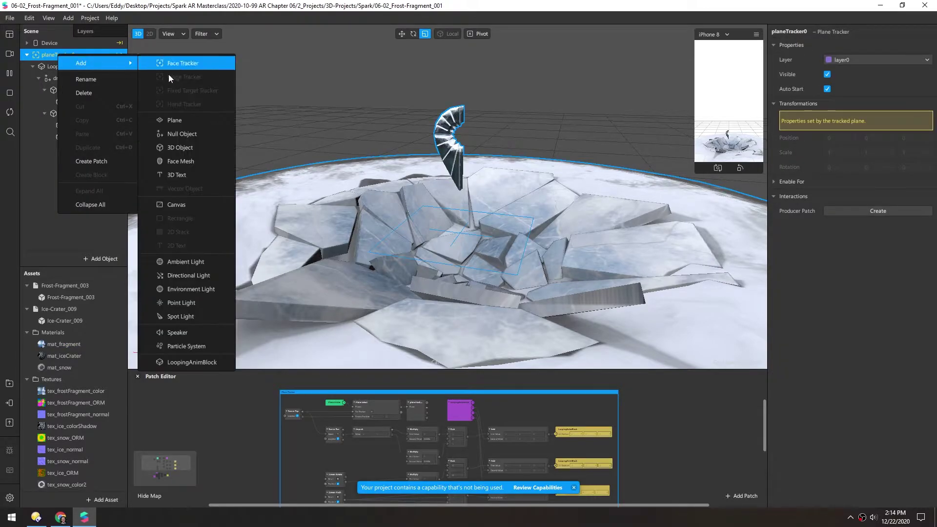
pyautogui.click(204, 347)
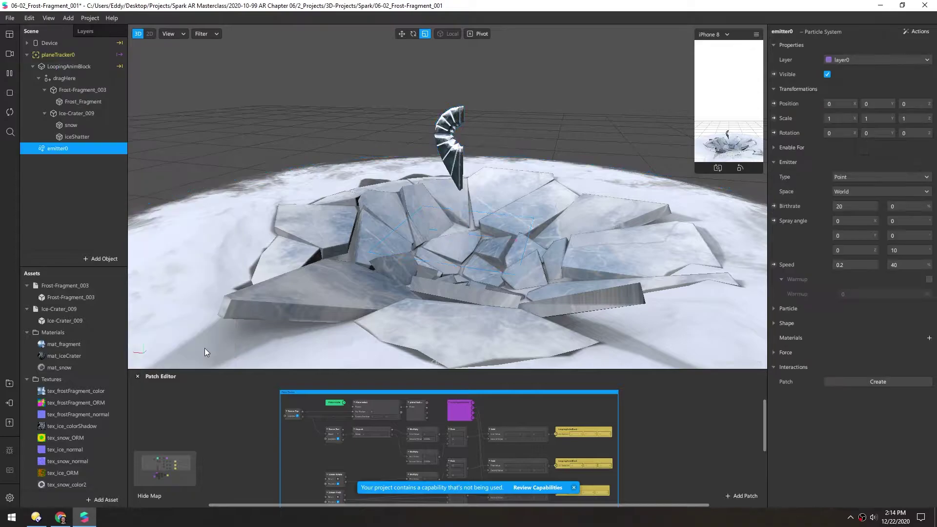
# Raise the particle emitter above the crater to about 0.43 on the Y axis
pyautogui.scroll(-3, 408, 253)
pyautogui.scroll(-3, 428, 218)
pyautogui.moveTo(428, 218); pyautogui.dragTo(415, 250, button='middle')
pyautogui.scroll(1, 415, 251)
pyautogui.press('w')
pyautogui.moveTo(414, 44); pyautogui.dragTo(660, 227)
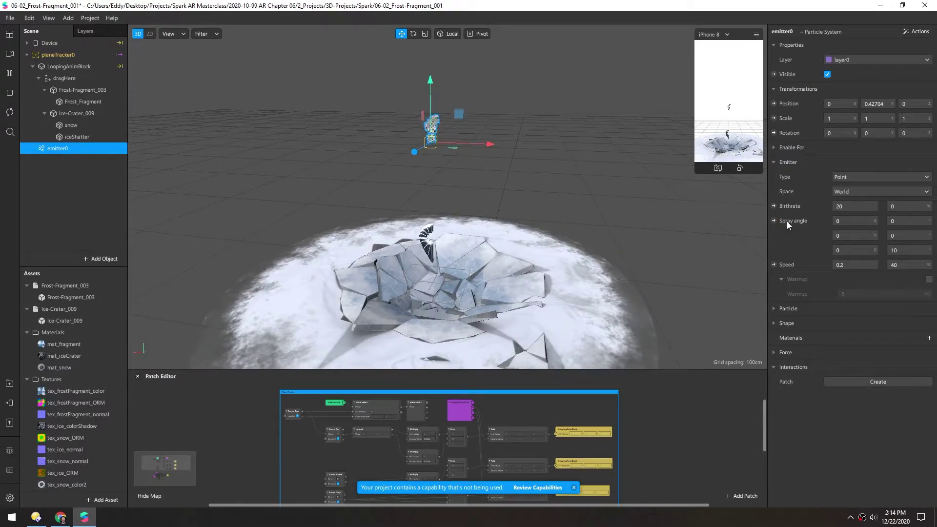
# Set the emitter's Z spray angle to 180 degrees so the particles fall downward
pyautogui.click(837, 250)
pyautogui.write('180')
pyautogui.press('Return')
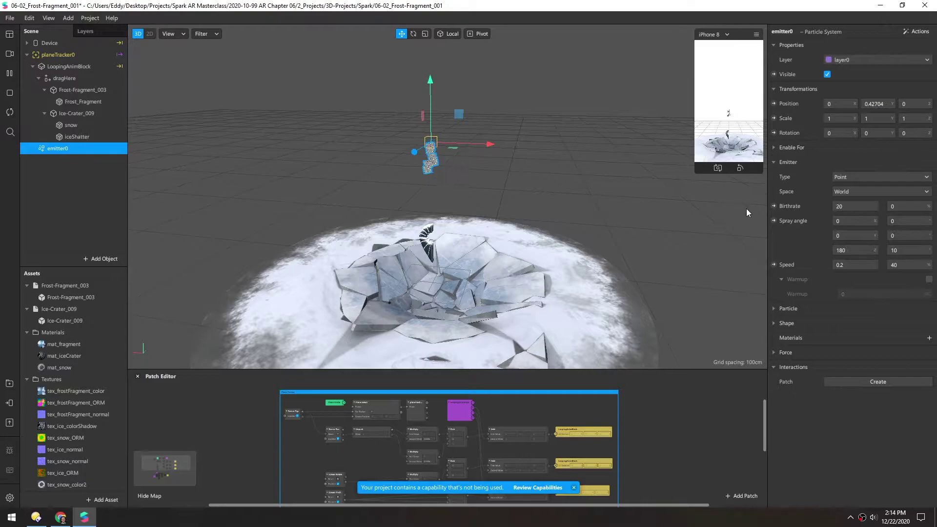
# Change the emitter type to Plane with a size of 1 by 1 and raise it to about 0.6 on Y
pyautogui.click(845, 177)
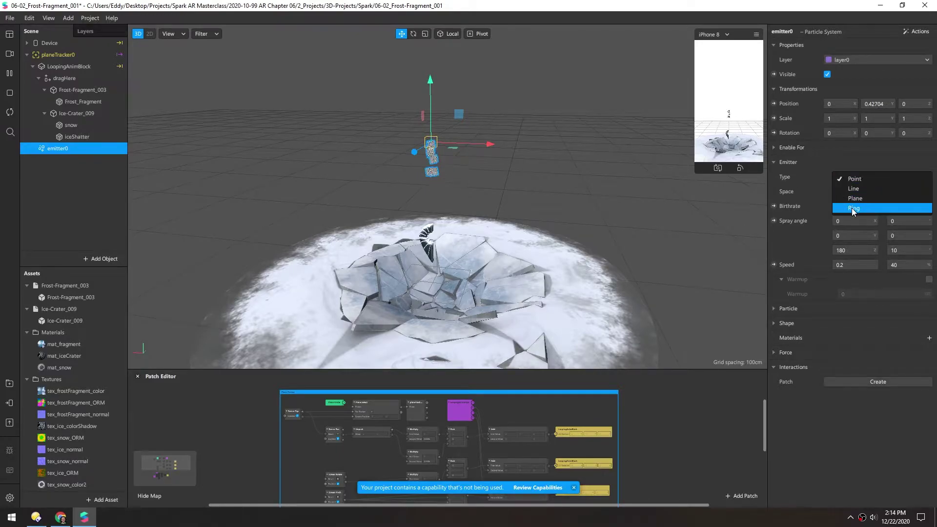
pyautogui.click(851, 198)
pyautogui.keyDown('alt'); pyautogui.moveTo(404, 255); pyautogui.dragTo(417, 213, button='middle'); pyautogui.keyUp('alt')
pyautogui.scroll(-4, 423, 214)
pyautogui.keyDown('alt'); pyautogui.moveTo(422, 213); pyautogui.dragTo(450, 270); pyautogui.keyUp('alt')
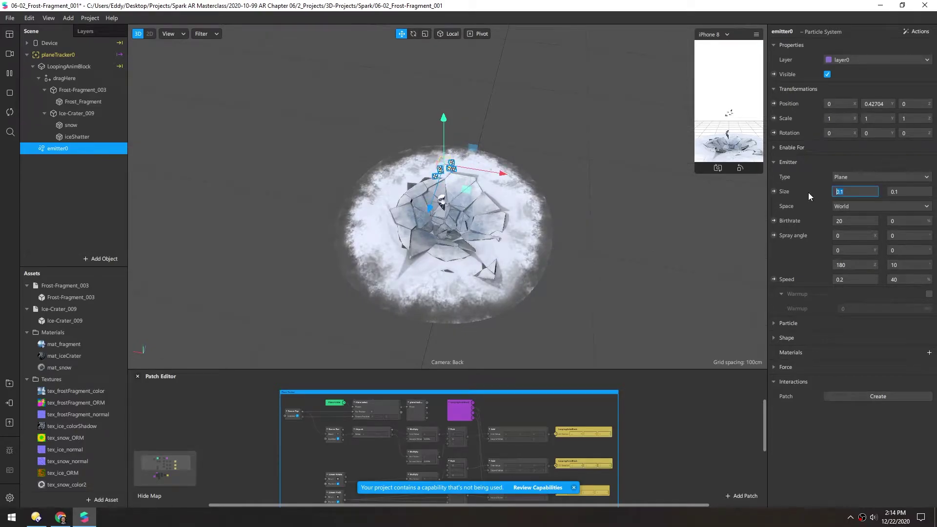
pyautogui.write('1')
pyautogui.keyDown('alt'); pyautogui.moveTo(442, 239); pyautogui.dragTo(446, 204); pyautogui.keyUp('alt')
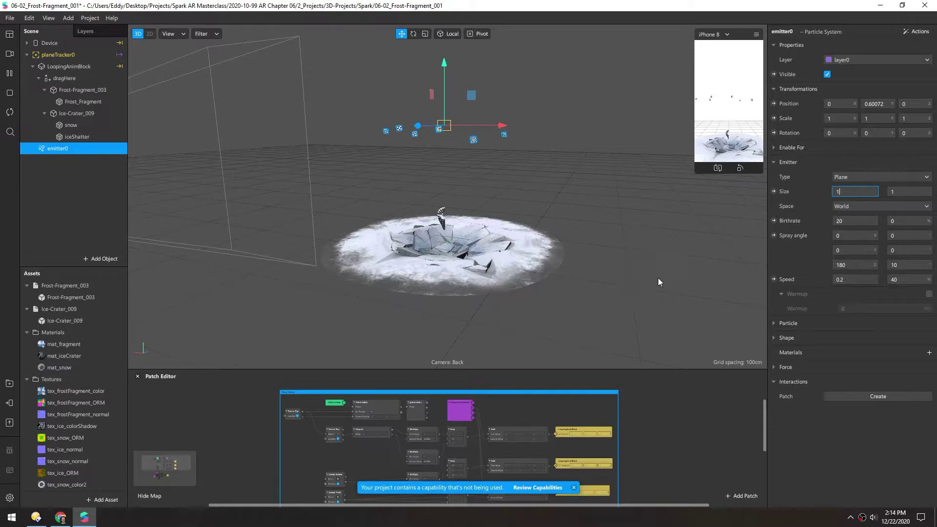
# Set the particle lifespan to 5 seconds
pyautogui.click(773, 324)
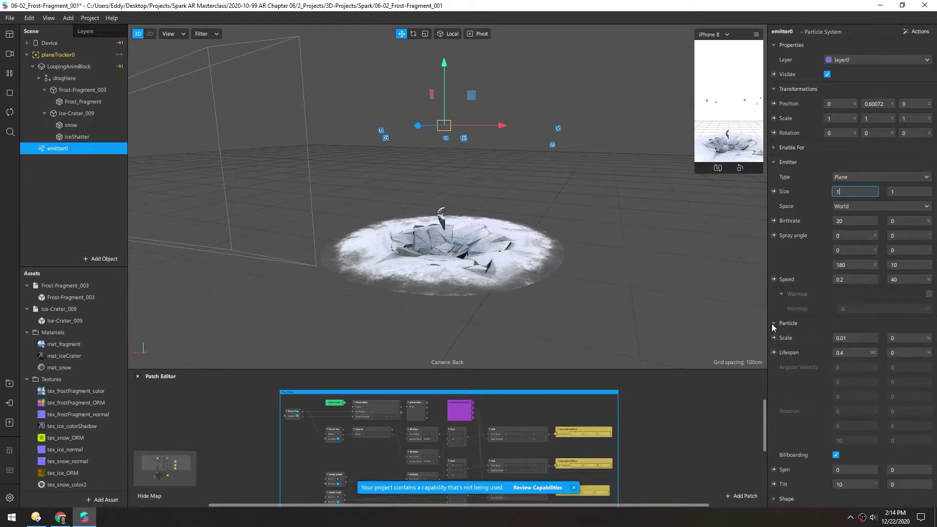
pyautogui.write('5')
pyautogui.press('Return')
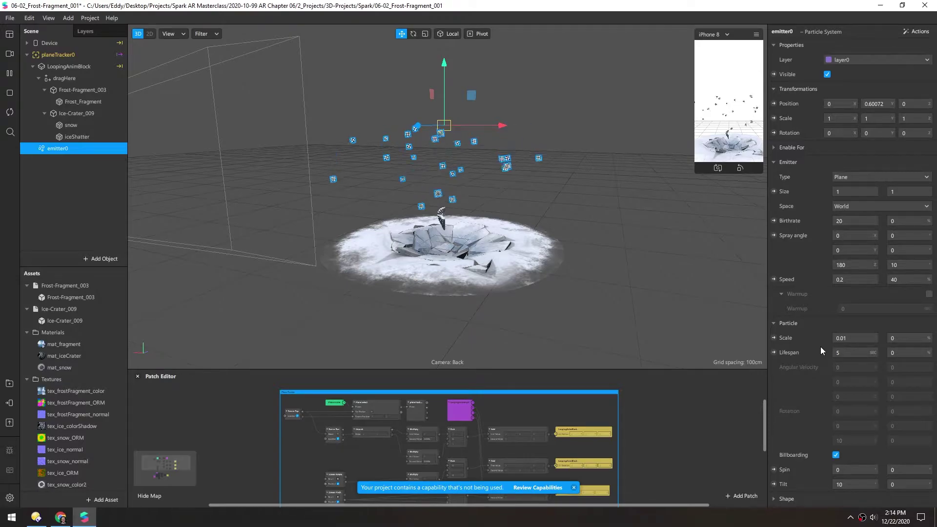
# Enlarge the device preview and raise the emitter to about 1.19 on the Y axis
pyautogui.keyDown('alt'); pyautogui.moveTo(435, 230); pyautogui.dragTo(438, 251); pyautogui.keyUp('alt')
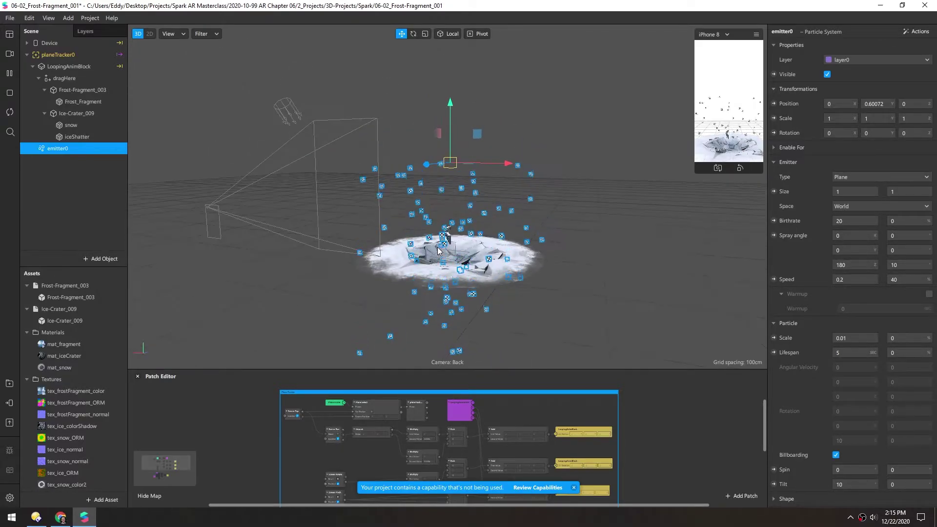
pyautogui.moveTo(695, 173); pyautogui.dragTo(641, 269)
pyautogui.keyDown('alt'); pyautogui.moveTo(493, 118); pyautogui.dragTo(427, 37); pyautogui.keyUp('alt')
pyautogui.scroll(-3, 430, 274)
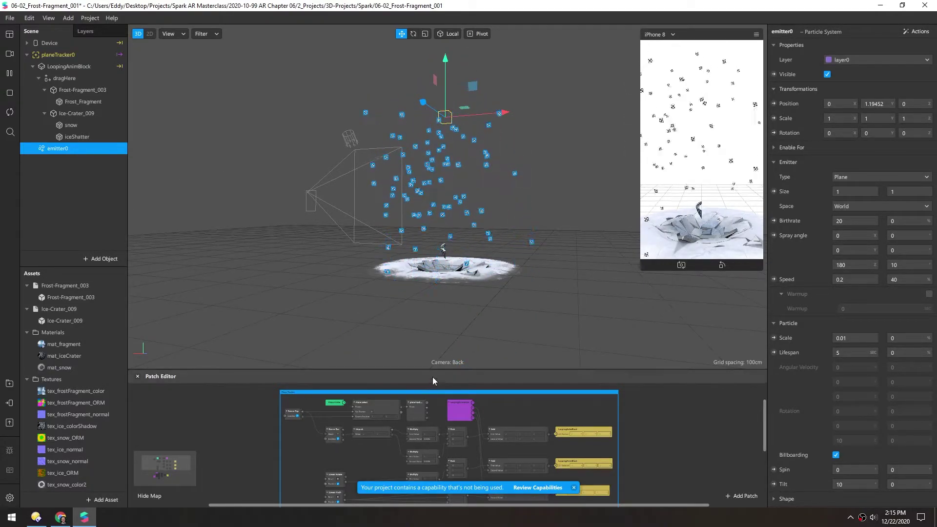
# Set the particle lifespan to 7 seconds and check how far the particles fall over the crater
pyautogui.doubleClick(847, 352)
pyautogui.write('7')
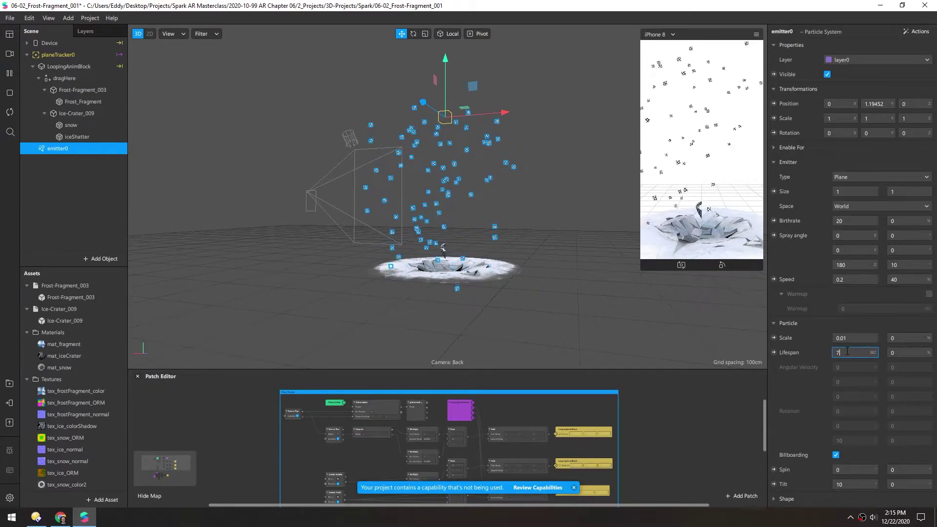
pyautogui.keyDown('alt'); pyautogui.moveTo(455, 264); pyautogui.dragTo(433, 277); pyautogui.keyUp('alt')
pyautogui.scroll(3, 438, 275)
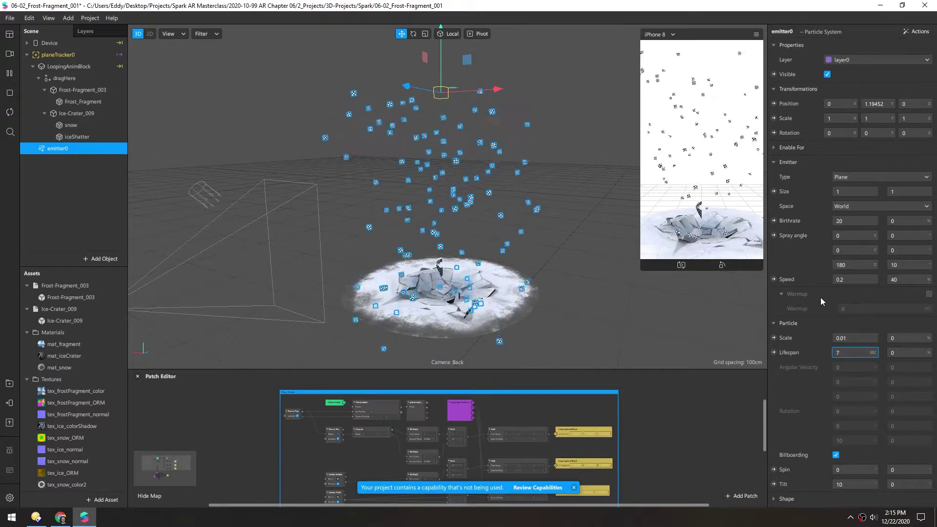
# Create a new material for the particle emitter and name it mat_snowflake
pyautogui.scroll(-3, 820, 295)
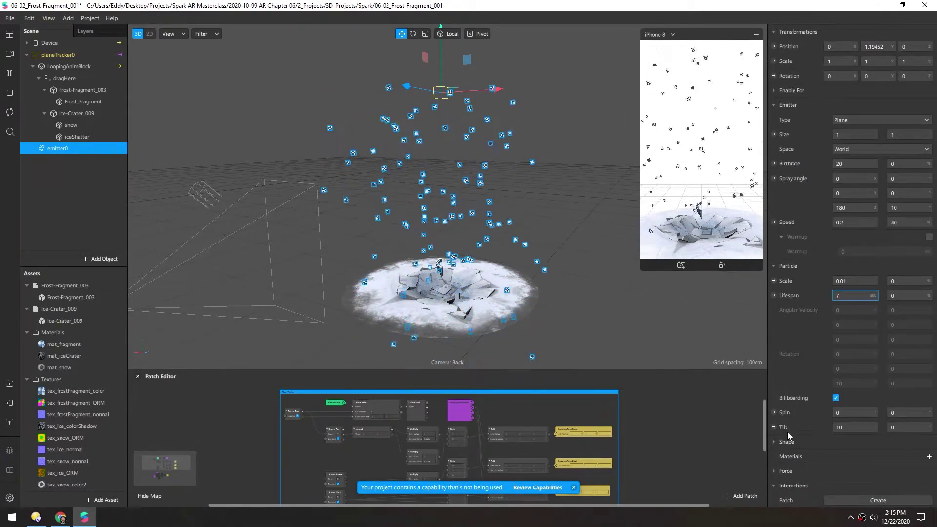
pyautogui.click(929, 456)
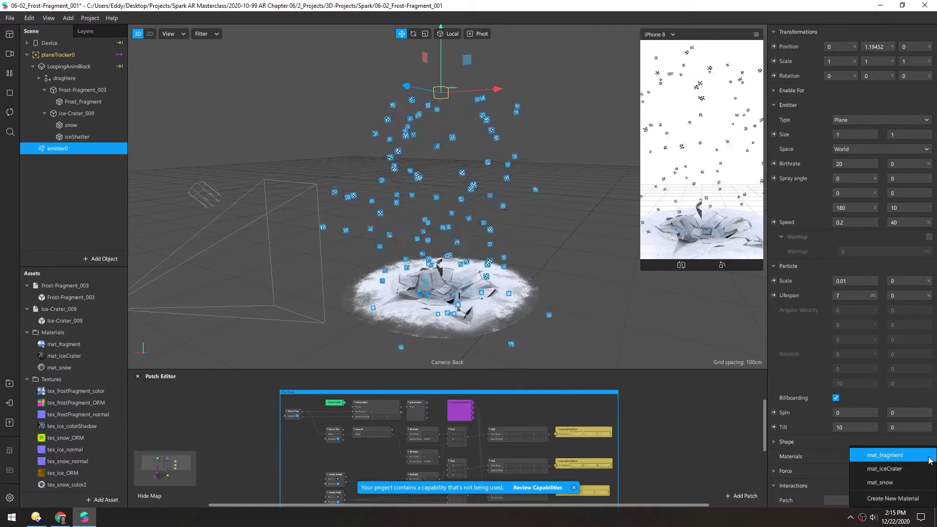
pyautogui.click(885, 498)
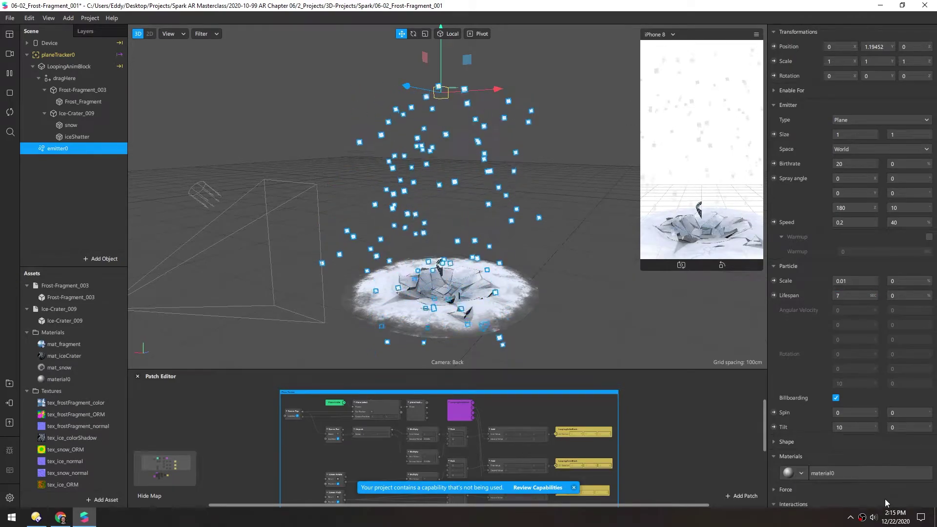
pyautogui.click(837, 474)
pyautogui.doubleClick(782, 31)
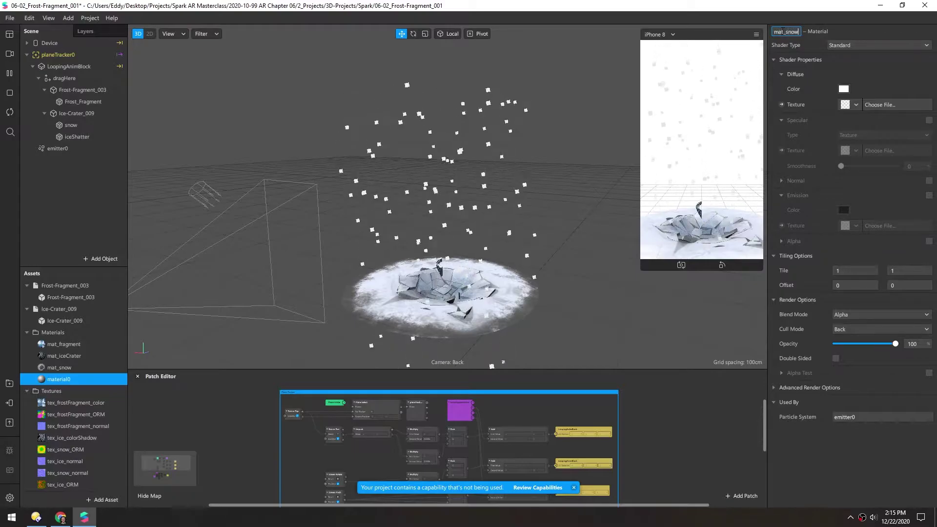
# Switch mat_snowflake to the Flat shader and use tex_smoke as its diffuse texture
pyautogui.click(836, 49)
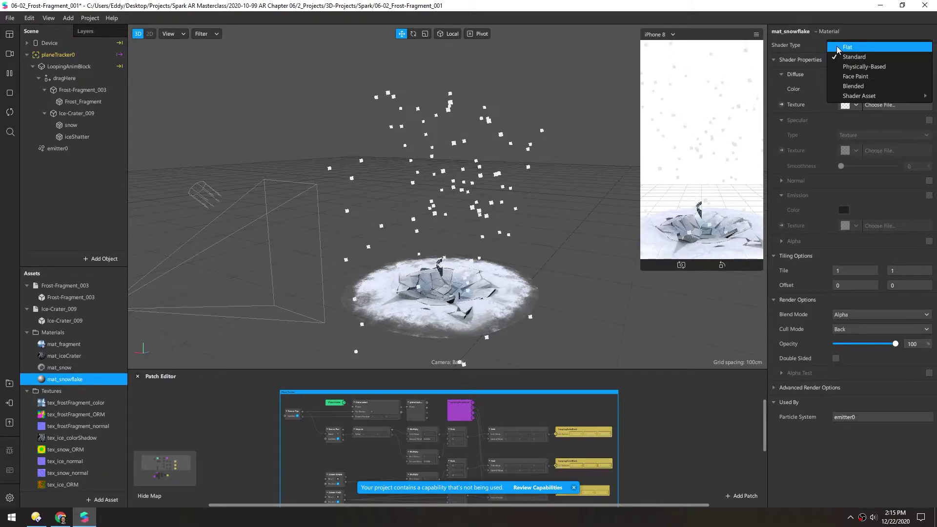
pyautogui.click(837, 48)
pyautogui.click(855, 107)
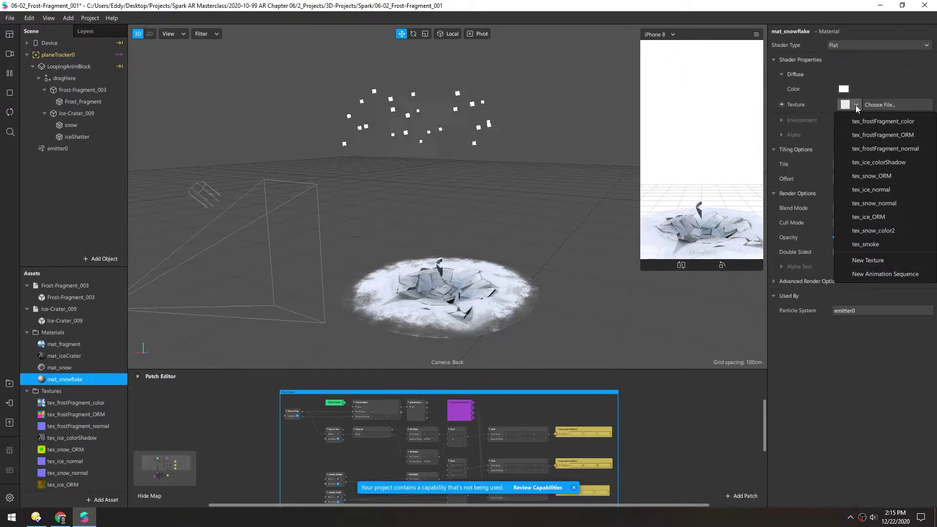
pyautogui.click(861, 243)
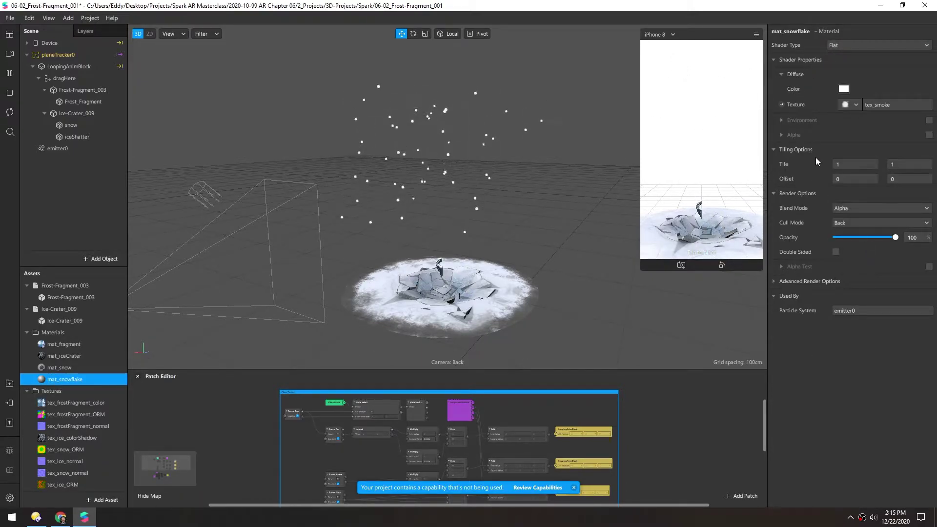
pyautogui.scroll(5, 427, 215)
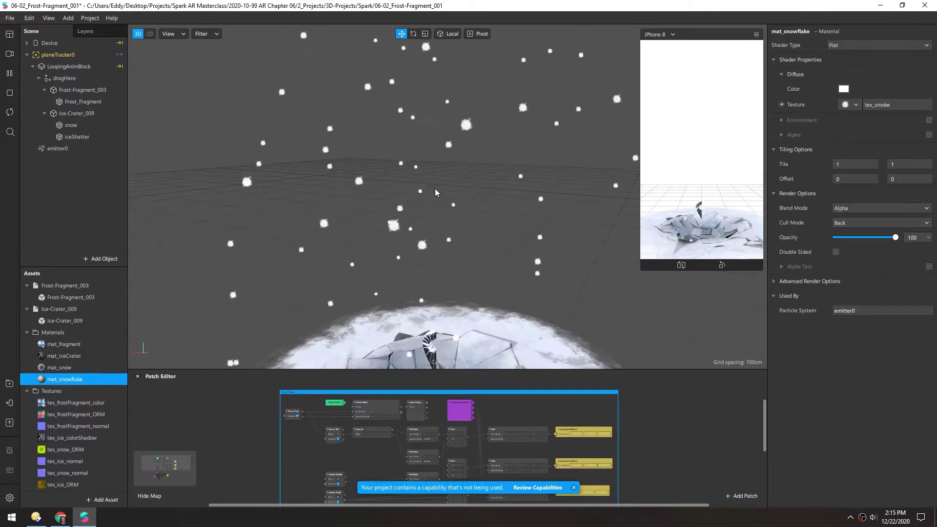
pyautogui.scroll(-6, 429, 197)
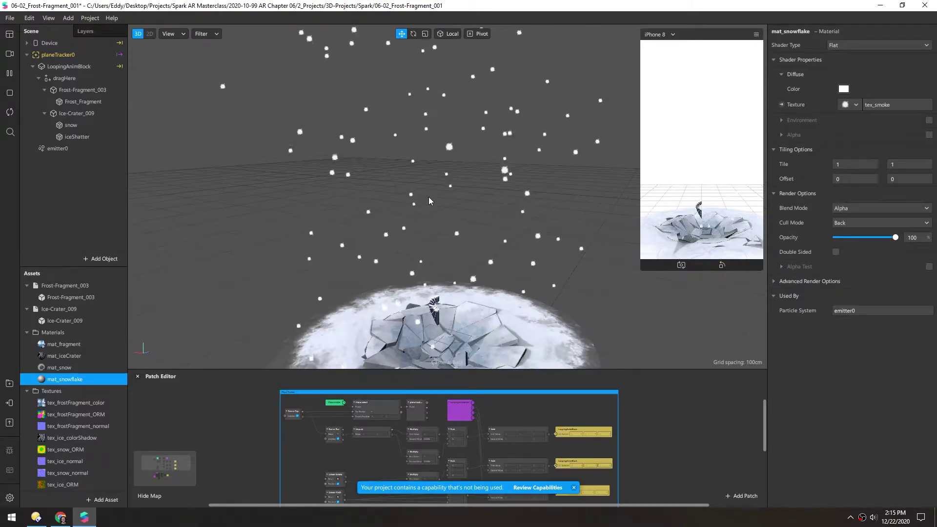
# Rename the particle emitter as snowfall
pyautogui.scroll(3, 434, 271)
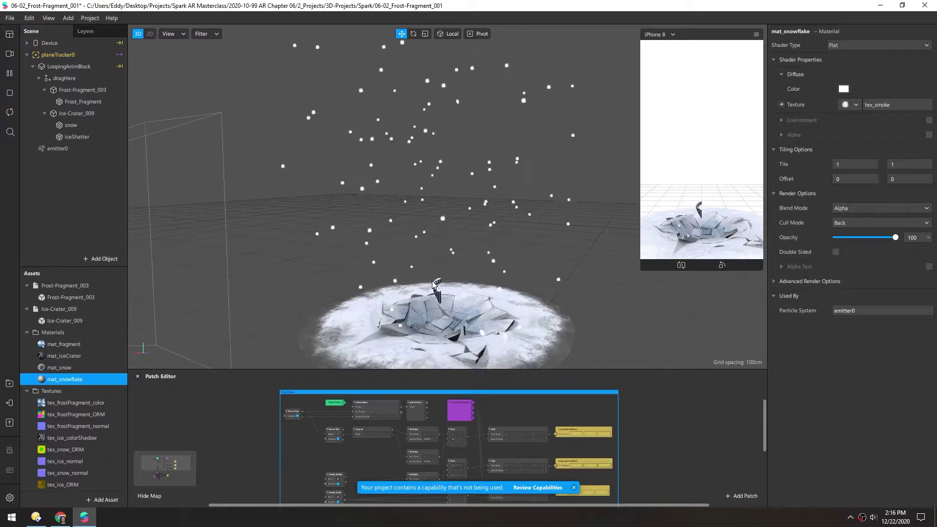
pyautogui.doubleClick(61, 149)
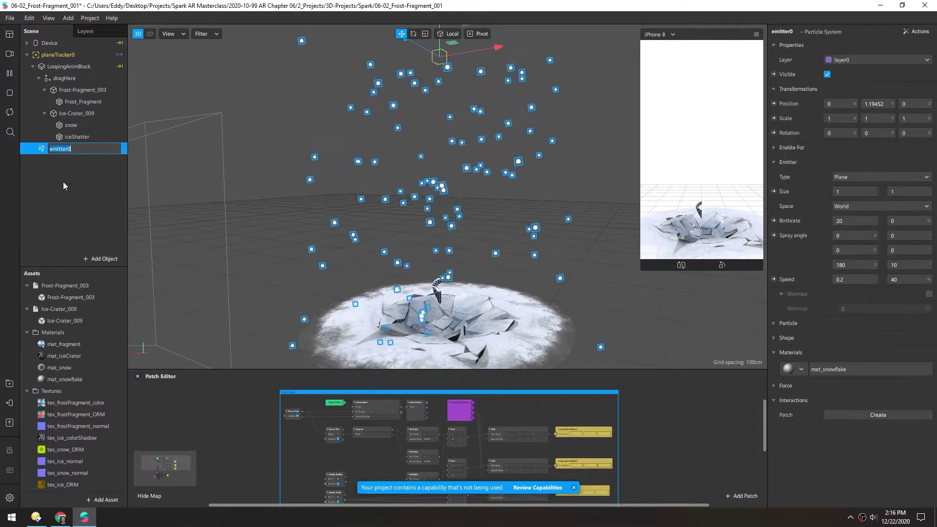
pyautogui.write('snowfall')
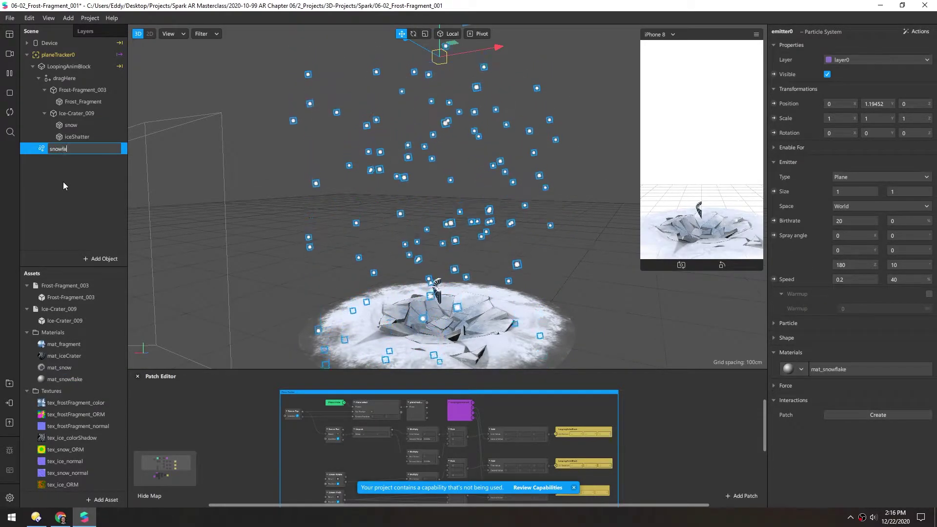
pyautogui.press('Return')
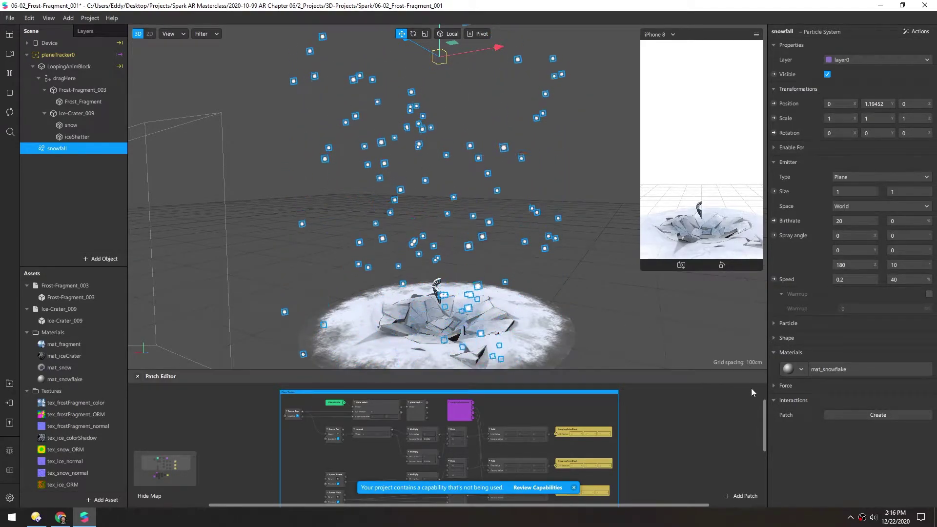
# Set the snowfall particle scale to 0.005 with a 30% variation
pyautogui.click(773, 323)
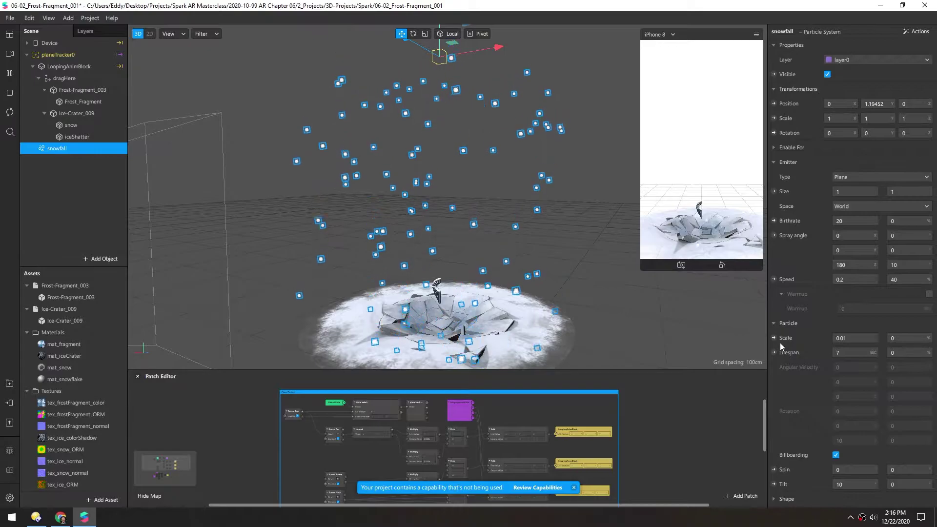
pyautogui.click(861, 339)
pyautogui.press('BackSpace')
pyautogui.write('05')
pyautogui.press('Return')
pyautogui.press('Tab')
pyautogui.write('30')
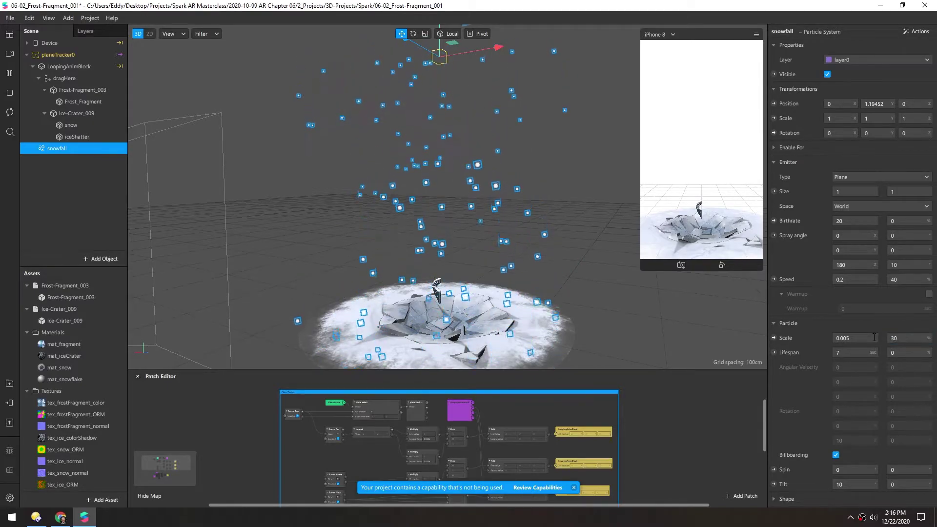
pyautogui.press('Return')
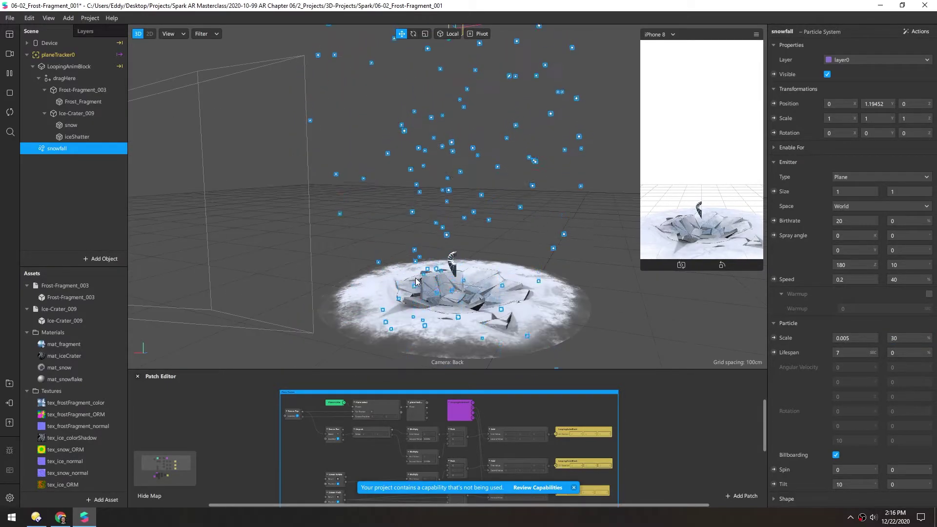
# Set the snowfall's speed to 0.5, its particle lifespan to 3 seconds and its birthrate to 100
pyautogui.scroll(-3, 429, 262)
pyautogui.keyDown('alt'); pyautogui.moveTo(423, 262); pyautogui.dragTo(479, 248); pyautogui.keyUp('alt')
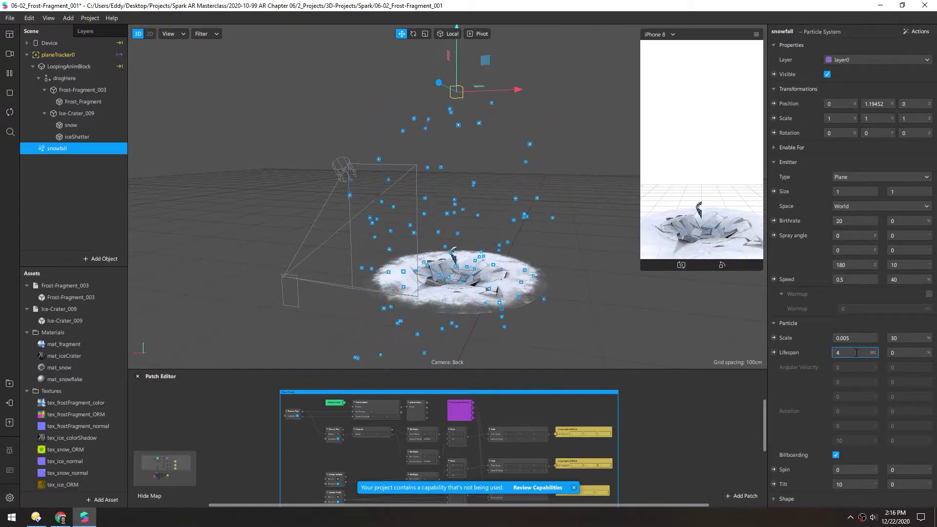
pyautogui.scroll(-3, 412, 271)
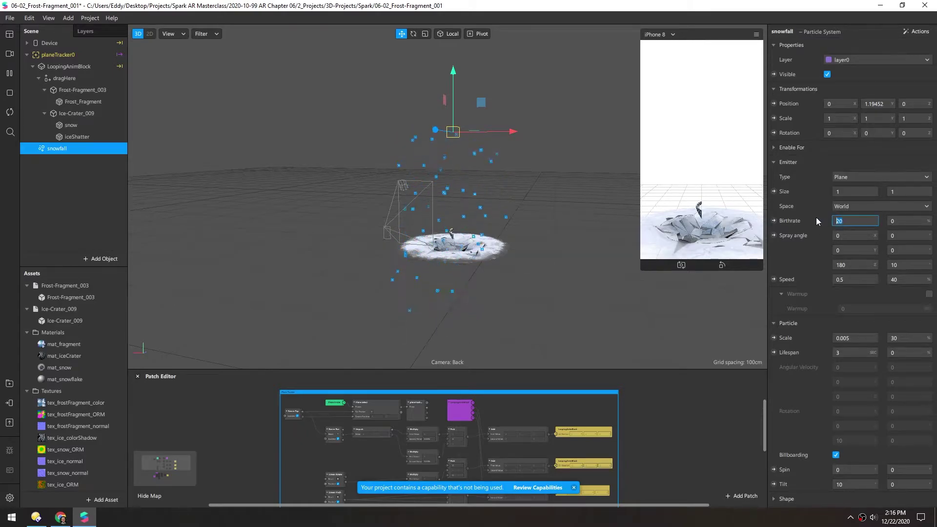
pyautogui.write('100')
pyautogui.press('Return')
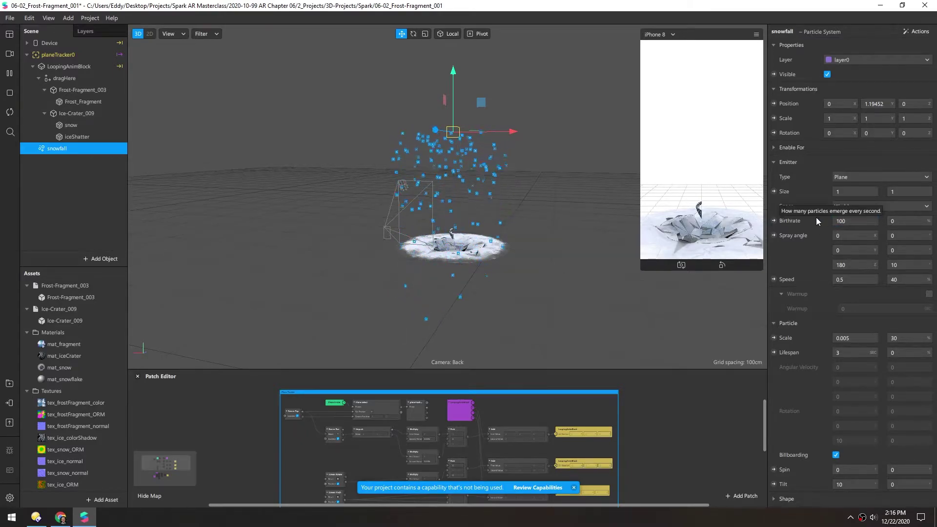
# Switch the real-time simulation to the outdoor video of a grass field with trees
pyautogui.scroll(5, 450, 233)
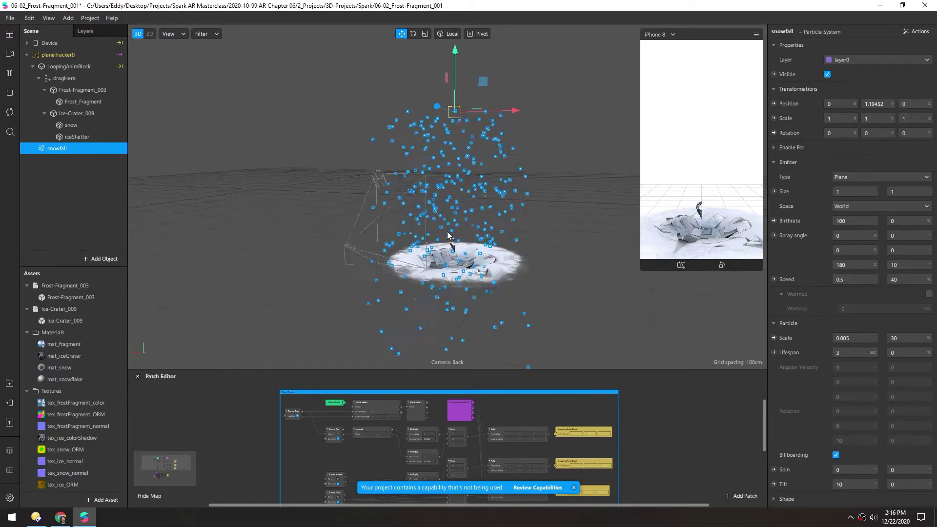
pyautogui.click(9, 54)
pyautogui.scroll(-2, 59, 119)
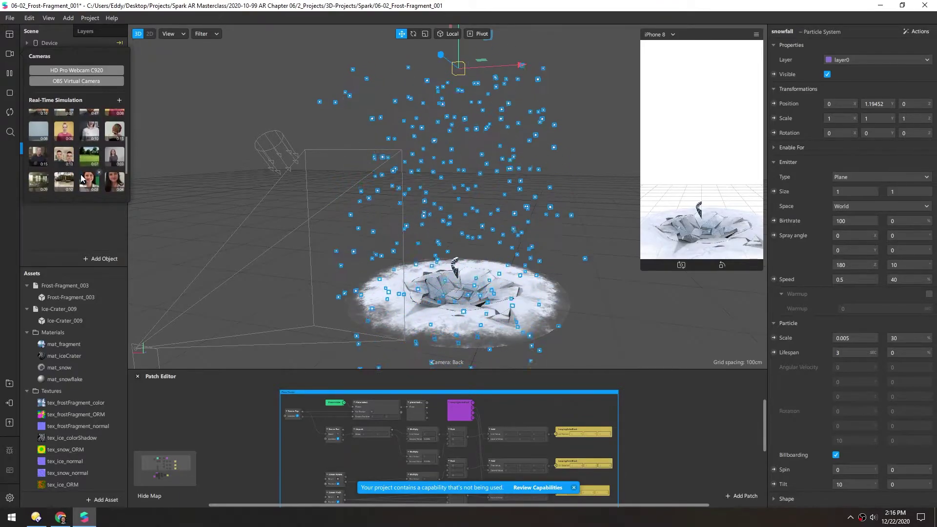
pyautogui.click(88, 156)
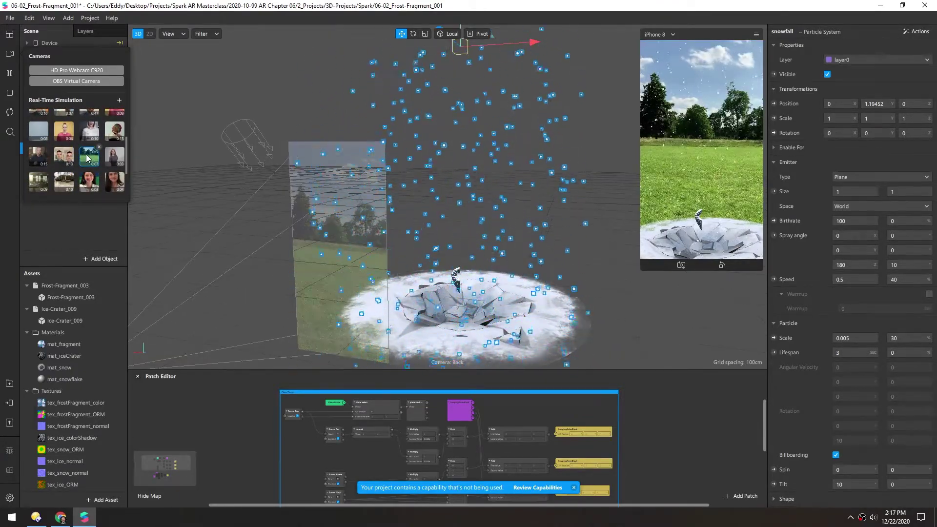
pyautogui.click(282, 200)
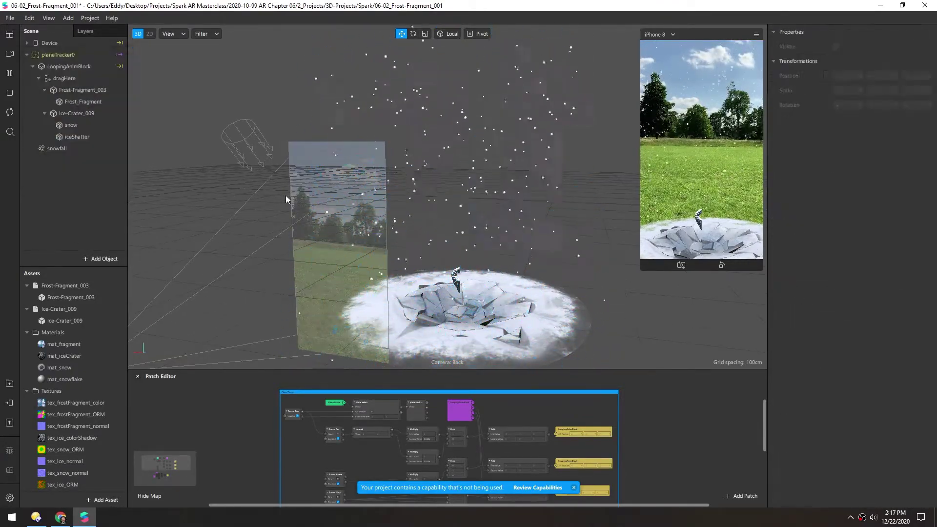
# Enable the acceleration force on snowfall with a strength of 0.2 on X and 0 on Y
pyautogui.scroll(-3, 282, 200)
pyautogui.keyDown('alt'); pyautogui.moveTo(435, 268); pyautogui.dragTo(431, 283); pyautogui.keyUp('alt')
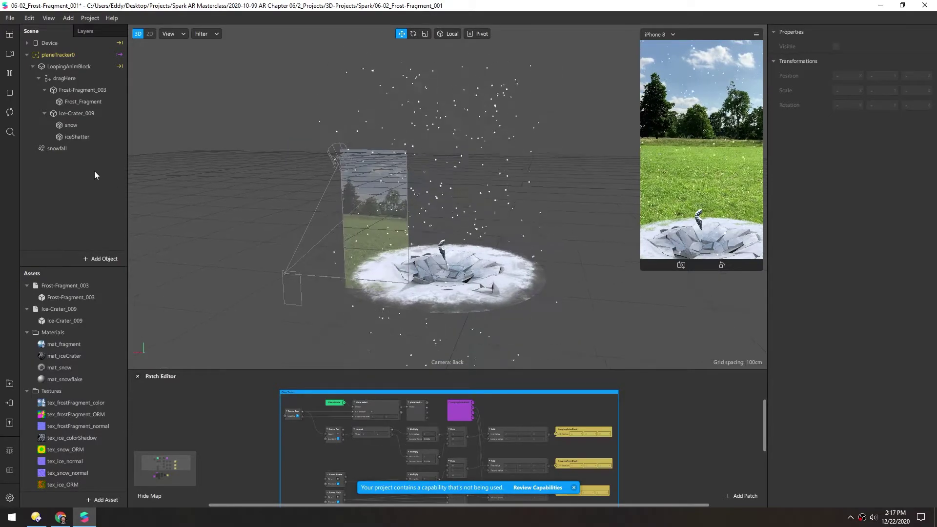
pyautogui.click(58, 149)
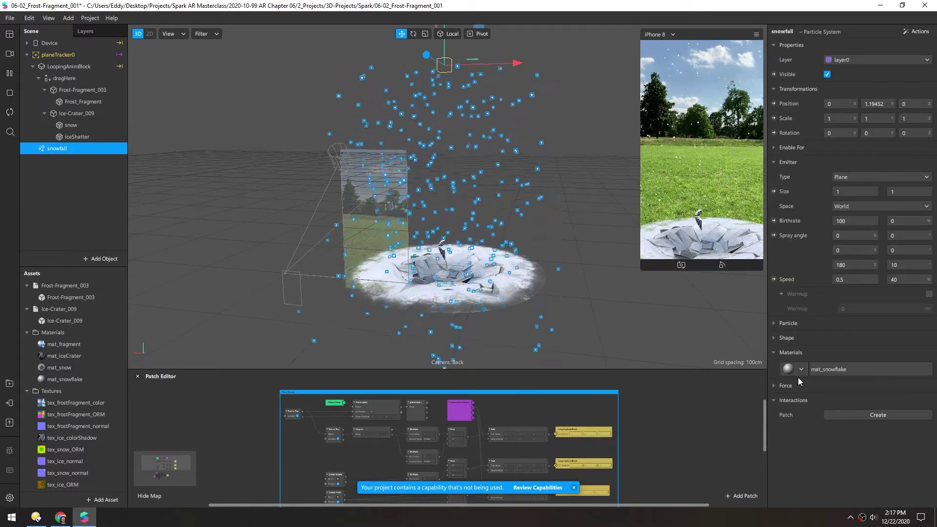
pyautogui.click(773, 385)
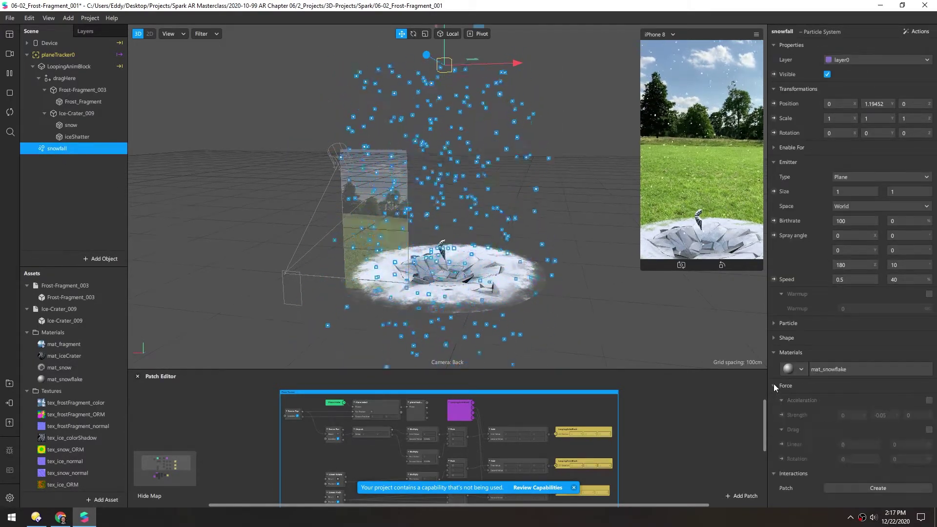
pyautogui.click(928, 401)
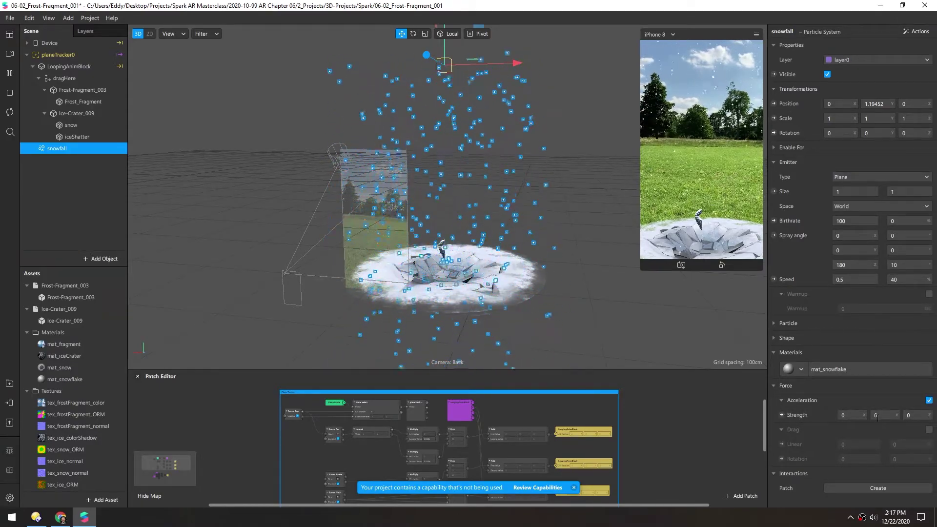
pyautogui.click(856, 415)
pyautogui.write('0.2')
pyautogui.press('Return')
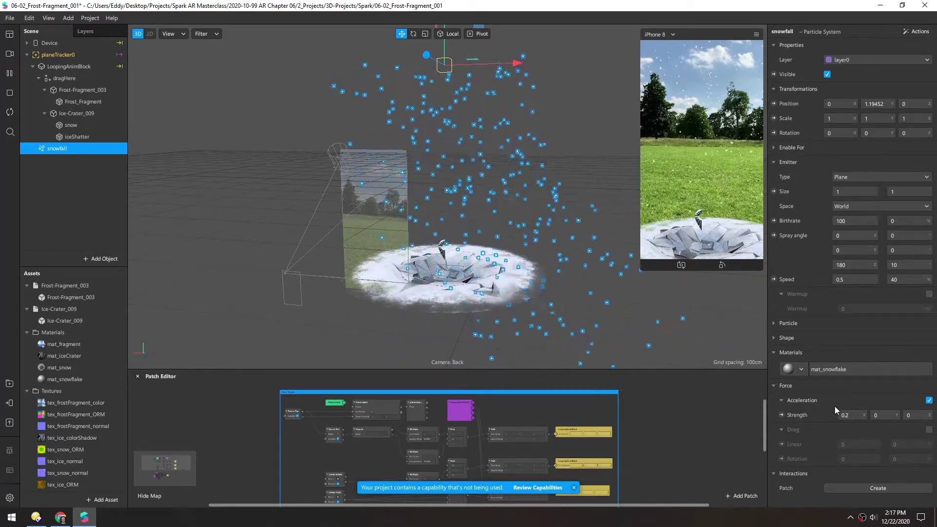
# Enlarge the Patch Editor, create a patch for the snowfall's acceleration strength and place it in an empty area
pyautogui.moveTo(430, 209); pyautogui.dragTo(404, 90)
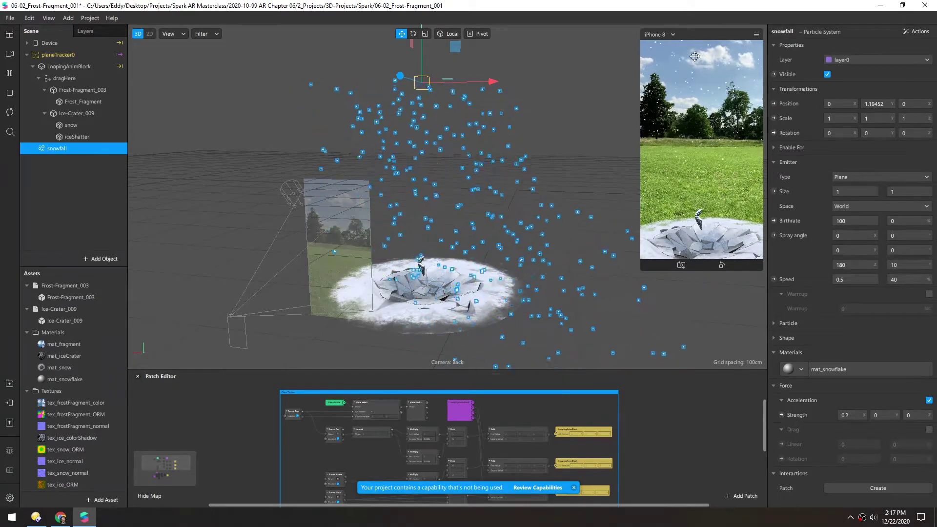
pyautogui.keyDown('alt'); pyautogui.moveTo(409, 255); pyautogui.dragTo(441, 282); pyautogui.keyUp('alt')
pyautogui.moveTo(480, 370); pyautogui.dragTo(488, 297)
pyautogui.moveTo(605, 381); pyautogui.dragTo(532, 400, button='middle')
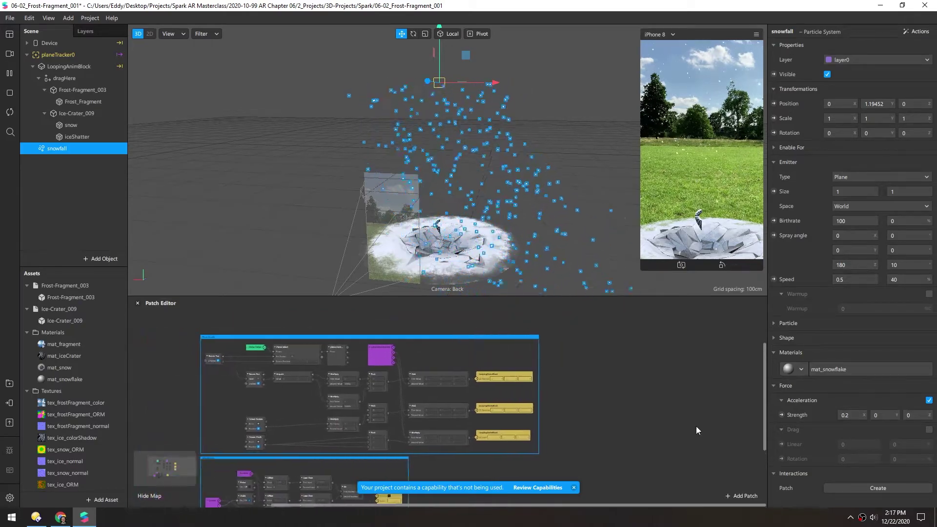
pyautogui.click(781, 414)
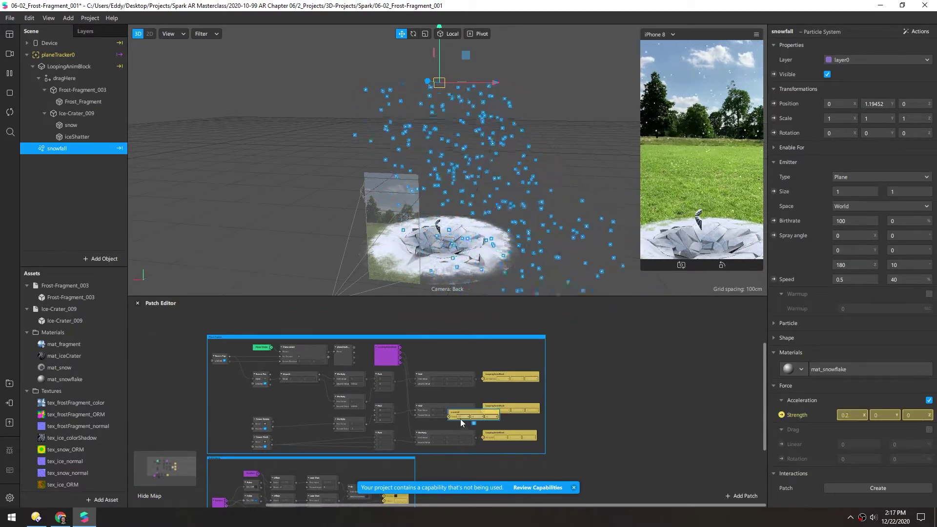
pyautogui.moveTo(460, 416); pyautogui.dragTo(663, 395)
pyautogui.scroll(3, 698, 399)
pyautogui.moveTo(699, 397); pyautogui.dragTo(464, 424, button='middle')
pyautogui.moveTo(388, 449); pyautogui.dragTo(598, 370)
# Add a Loop Animation patch and connect its progress to a new Transition patch placed beside it
pyautogui.rightClick(315, 381)
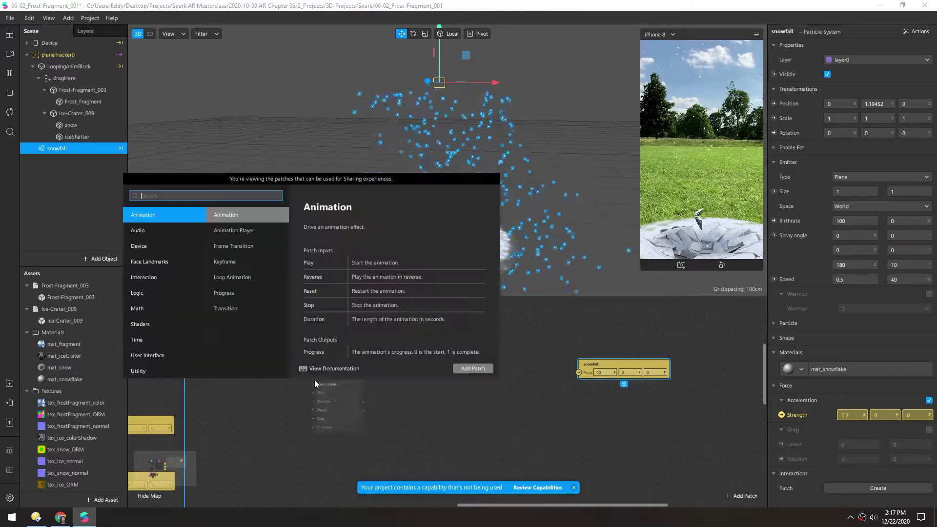
pyautogui.write('loop')
pyautogui.press('Return')
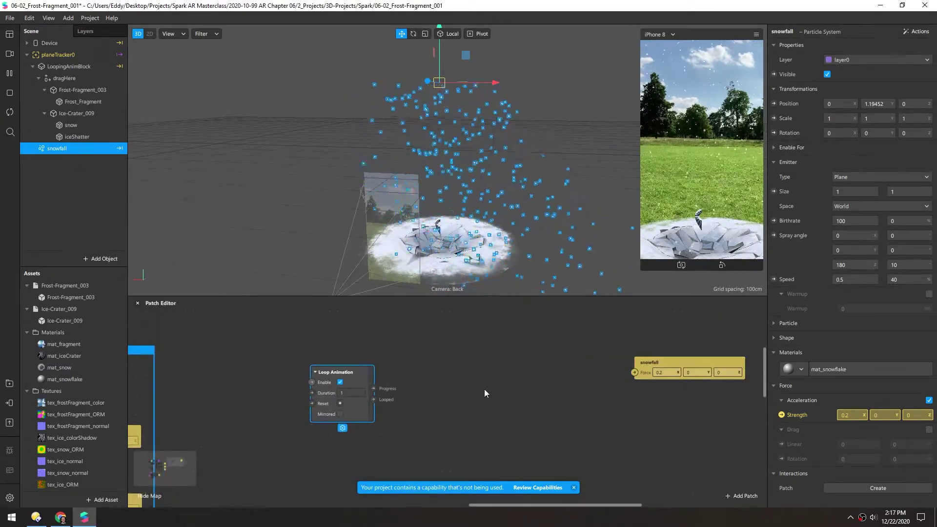
pyautogui.scroll(2, 484, 389)
pyautogui.moveTo(332, 387); pyautogui.dragTo(352, 389)
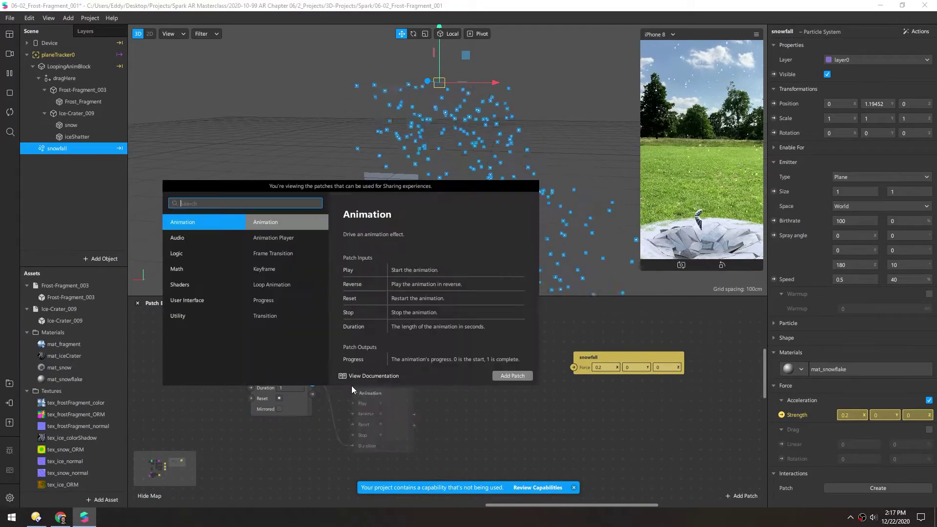
pyautogui.write('transition')
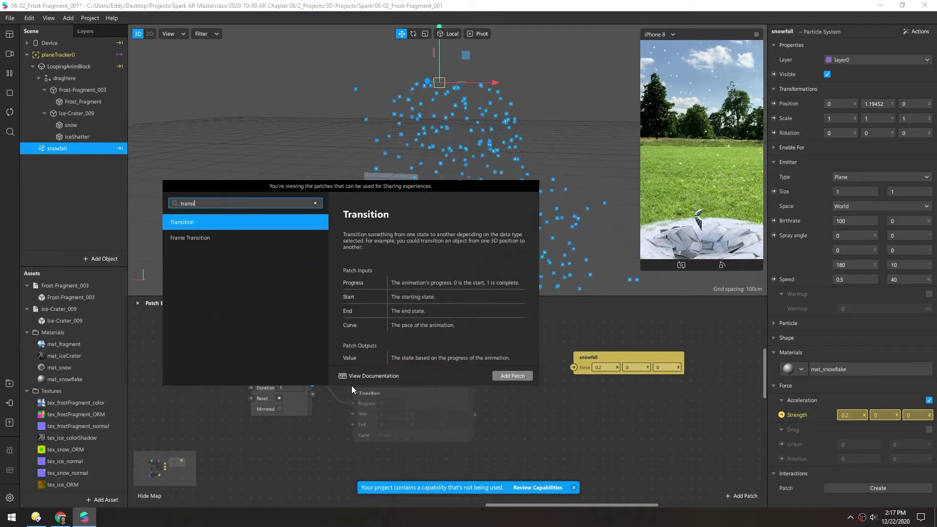
pyautogui.press('Return')
pyautogui.moveTo(430, 396); pyautogui.dragTo(425, 370)
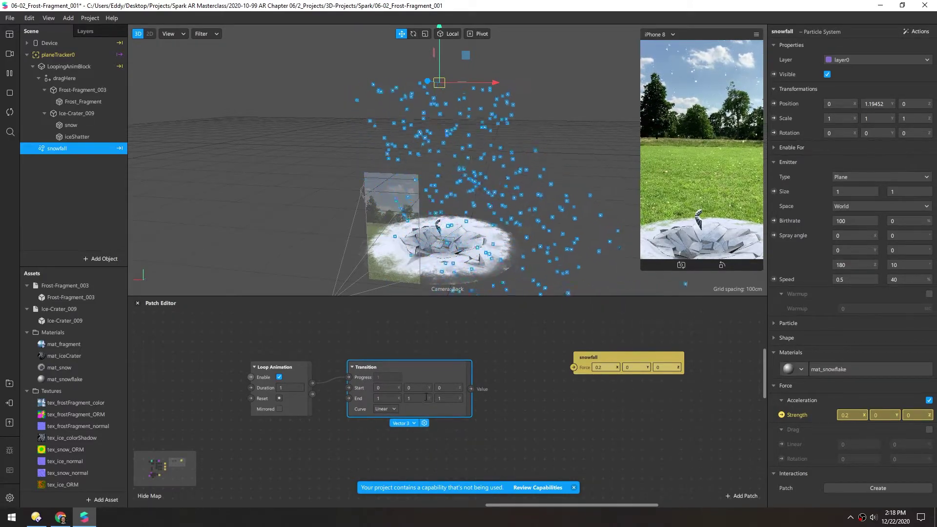
# Set the Transition's start to 0.2, 0, 0 and its end to -0.2, 0, 0 with a Quadratic In-Out curve
pyautogui.write('0')
pyautogui.press('Tab')
pyautogui.write('0')
pyautogui.press('Return')
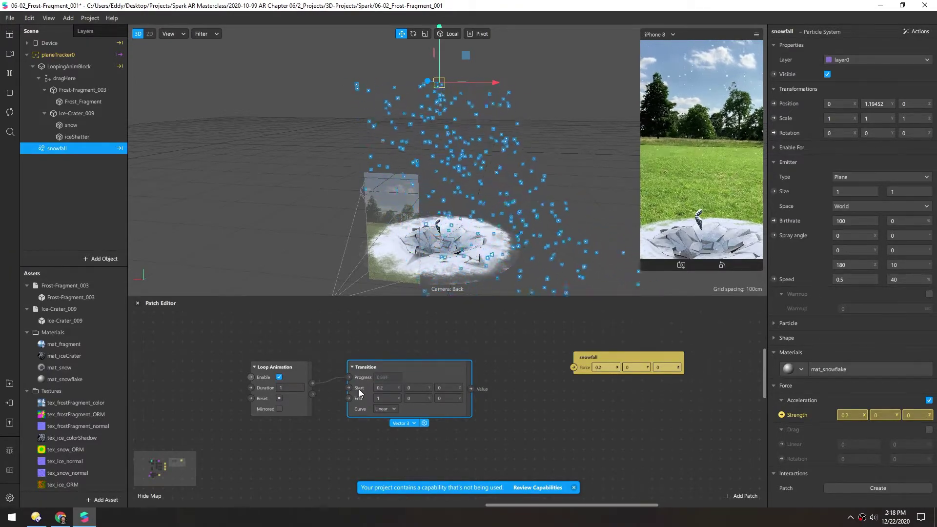
pyautogui.write('-0.2')
pyautogui.press('Return')
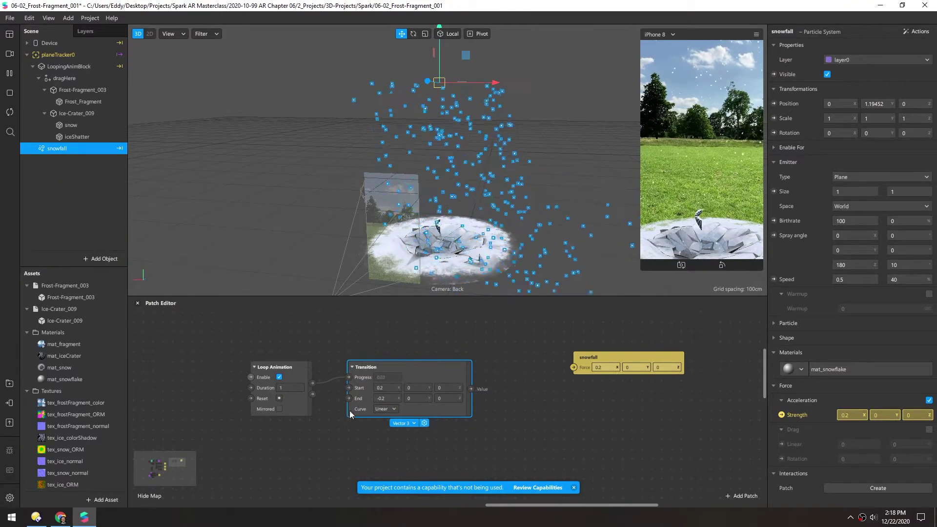
pyautogui.click(383, 410)
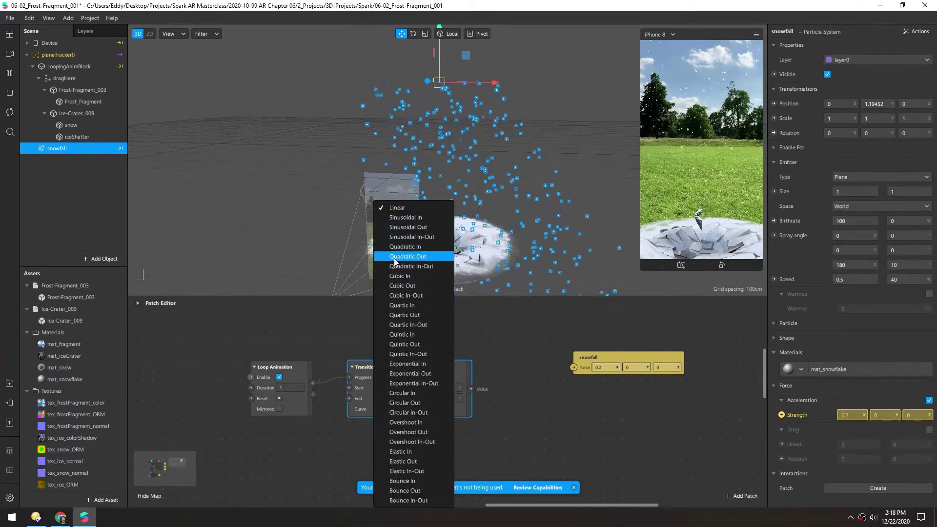
pyautogui.click(423, 268)
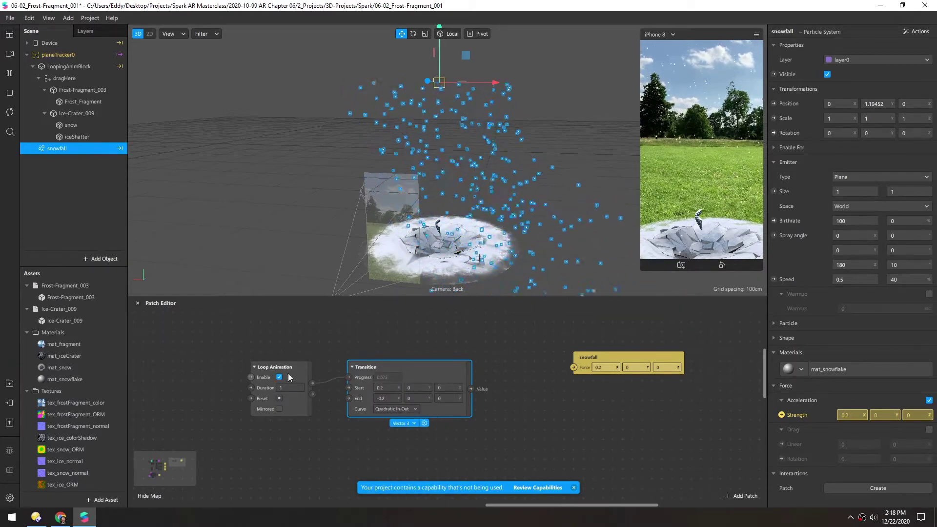
# Set the Loop Animation duration to 5 seconds and connect the Transition's value to the snowfall's force
pyautogui.click(287, 388)
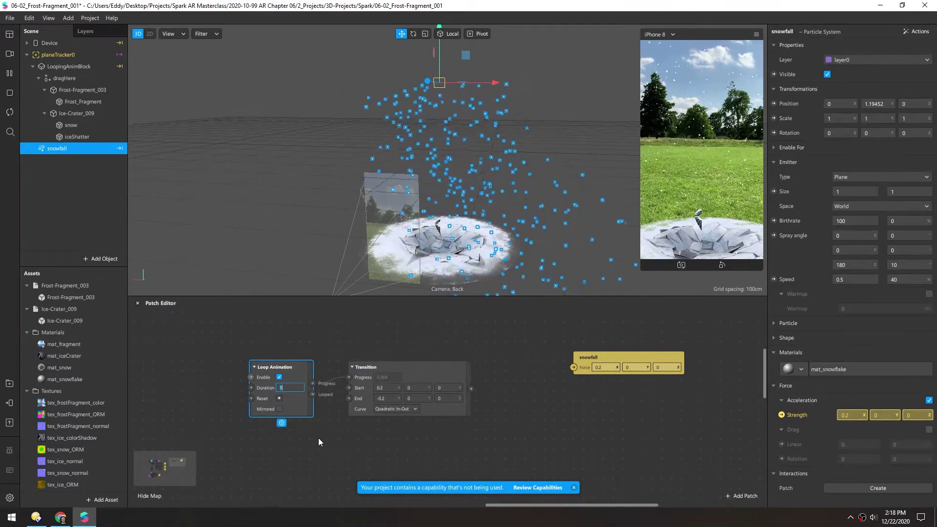
pyautogui.write('5')
pyautogui.click(501, 386)
pyautogui.moveTo(501, 386); pyautogui.dragTo(516, 370)
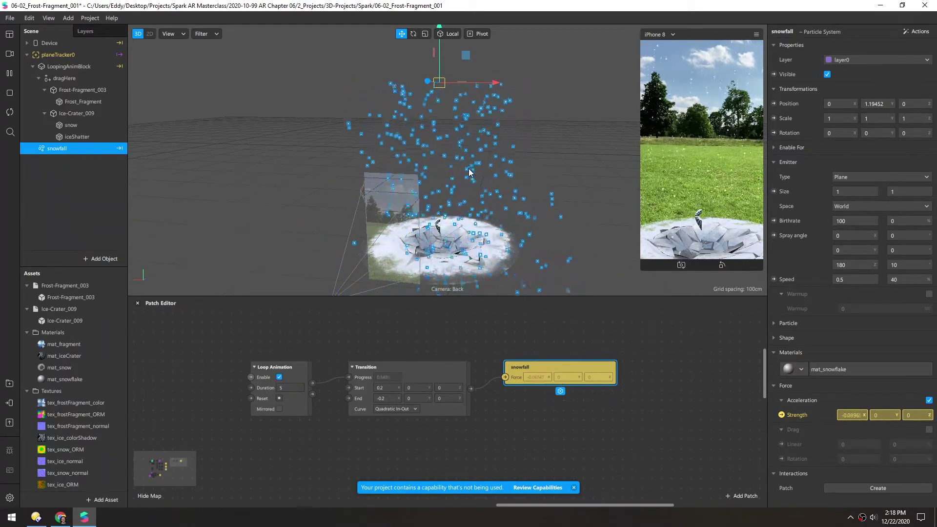
# Make more room in the Patch Editor and duplicate the snowfall particle system
pyautogui.moveTo(315, 296); pyautogui.dragTo(343, 270)
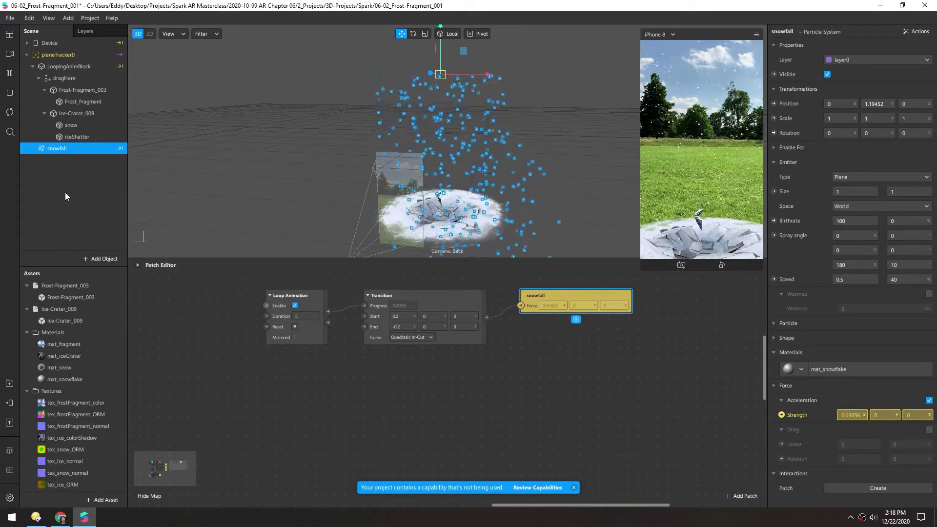
pyautogui.hotkey('ctrl', 'd')
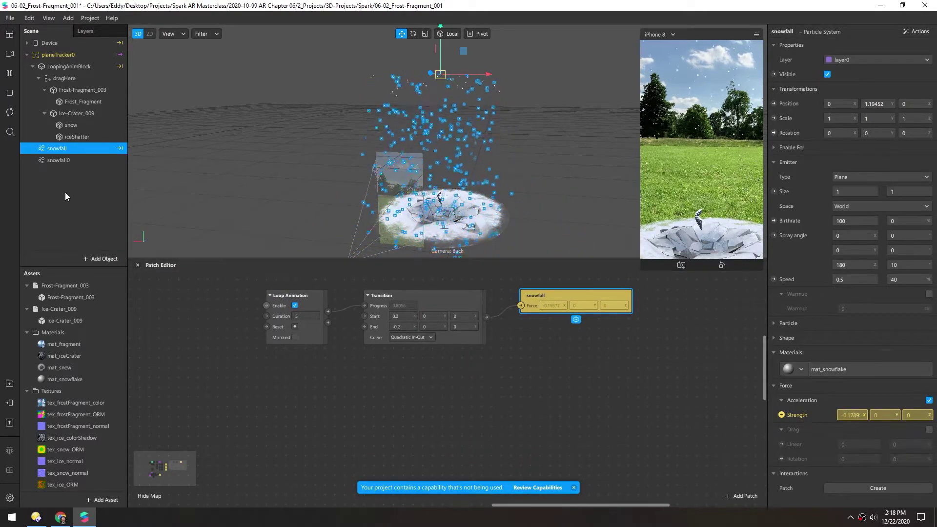
# Rename the duplicated snowfall particle system as fog
pyautogui.doubleClick(62, 160)
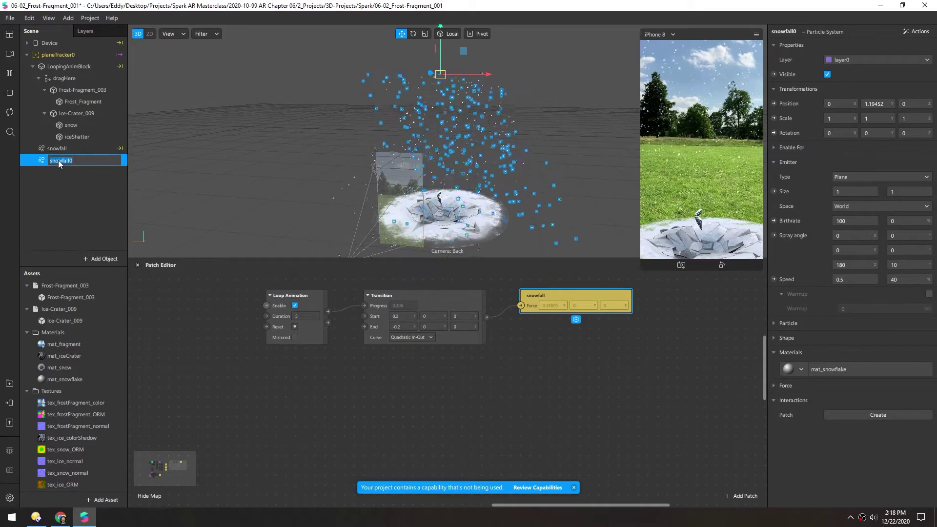
pyautogui.write('fog')
pyautogui.press('Return')
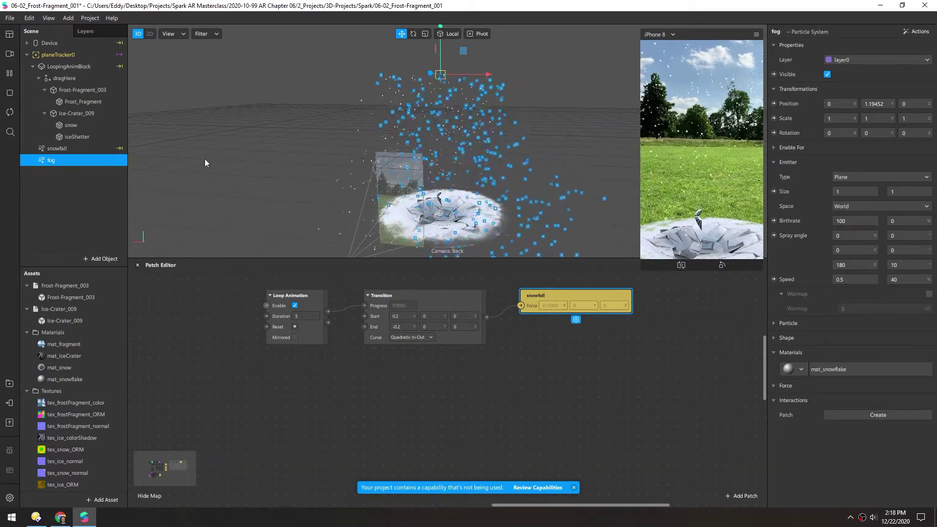
# Set the fog's particle scale to 0.3, after trying 0.1, and its emitter birthrate to 10
pyautogui.click(774, 323)
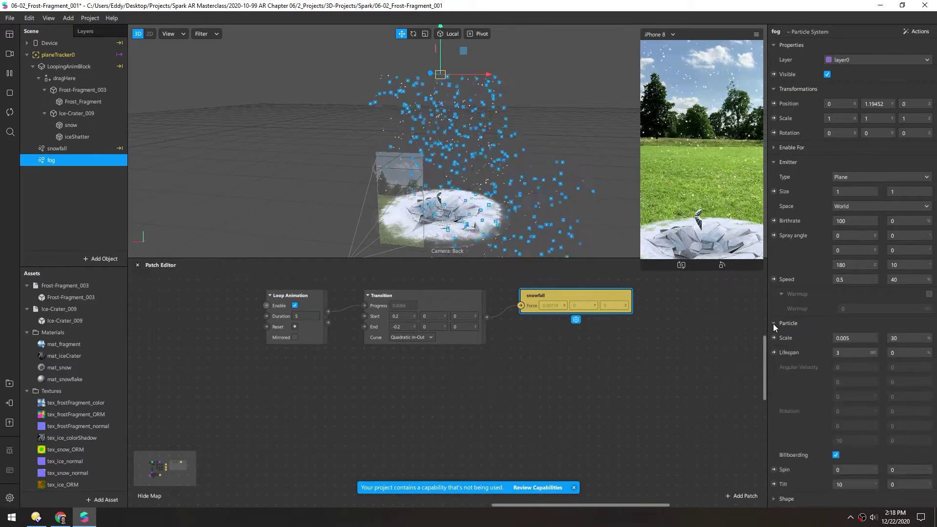
pyautogui.click(849, 338)
pyautogui.press('BackSpace')
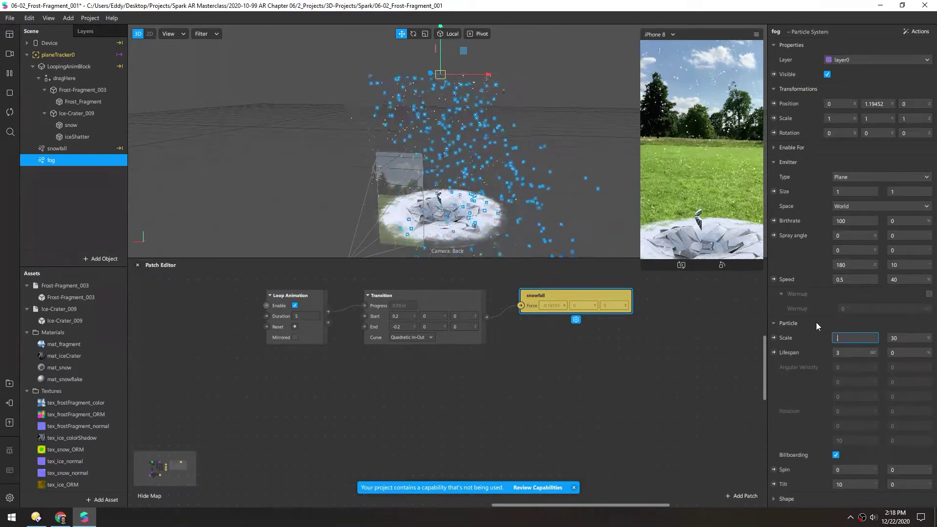
pyautogui.write('0.1')
pyautogui.press('Return')
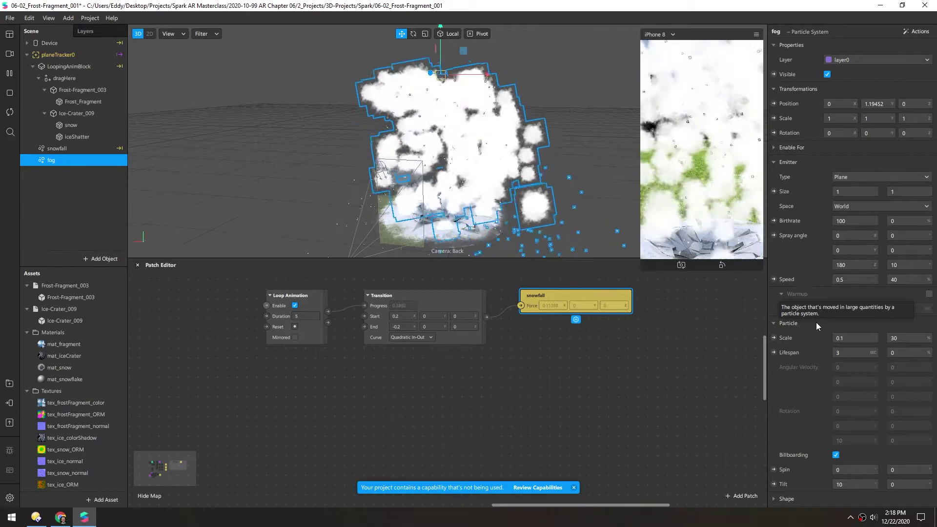
pyautogui.click(816, 336)
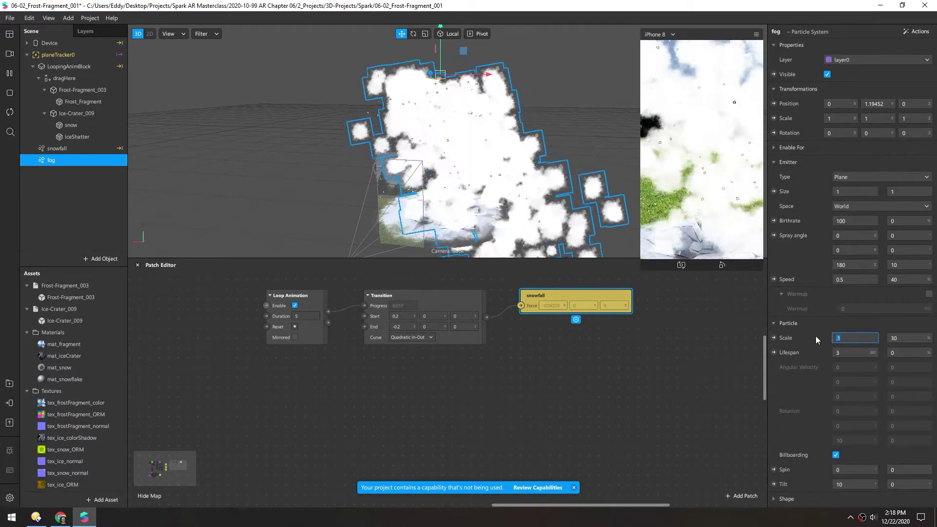
pyautogui.write('0.3')
pyautogui.press('Return')
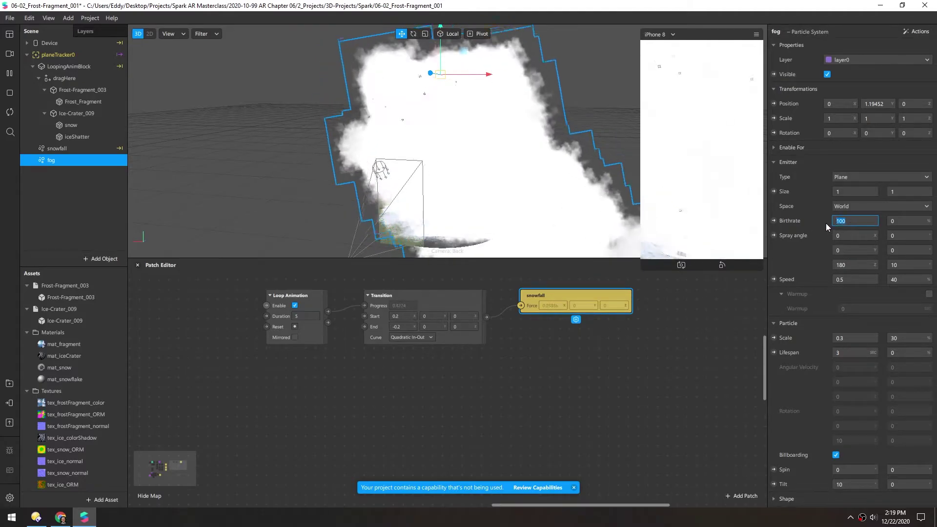
pyautogui.write('10')
pyautogui.press('Return')
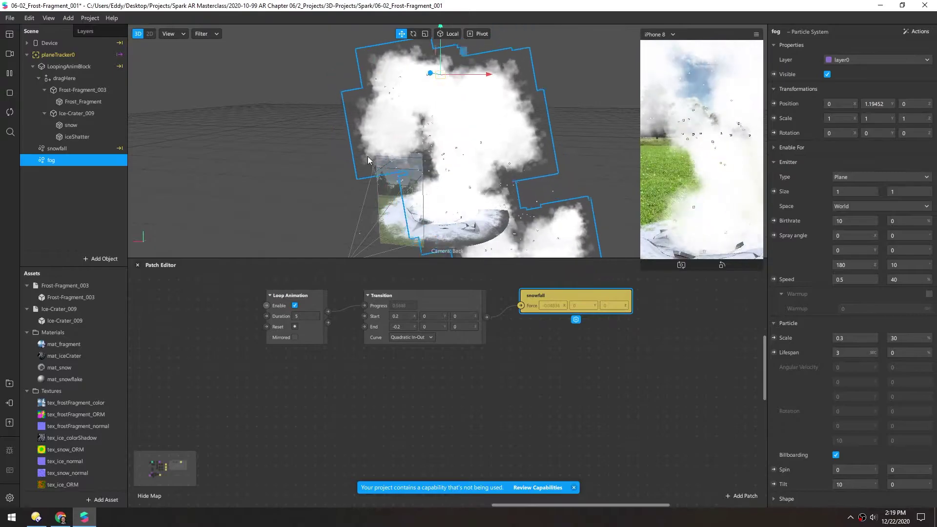
# Duplicate the mat_snowflake material and rename the copy as mat_fog
pyautogui.doubleClick(58, 379)
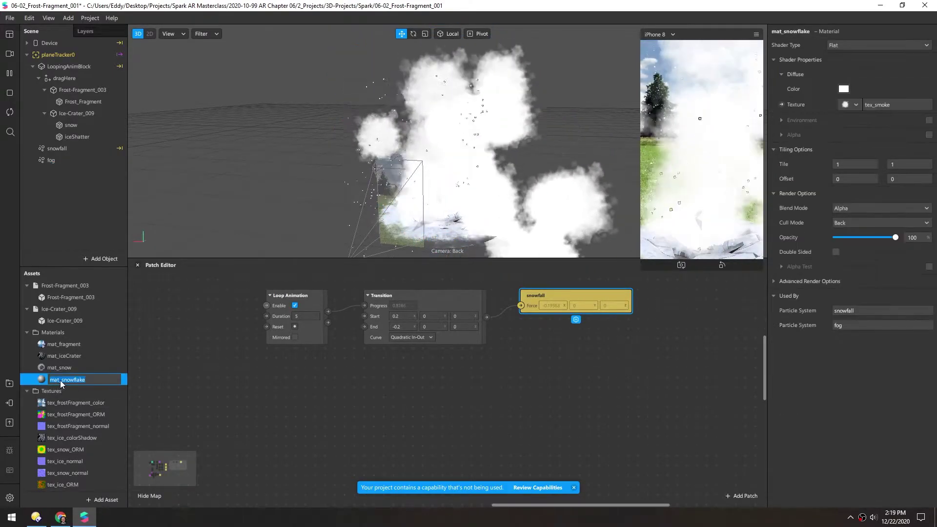
pyautogui.click(42, 372)
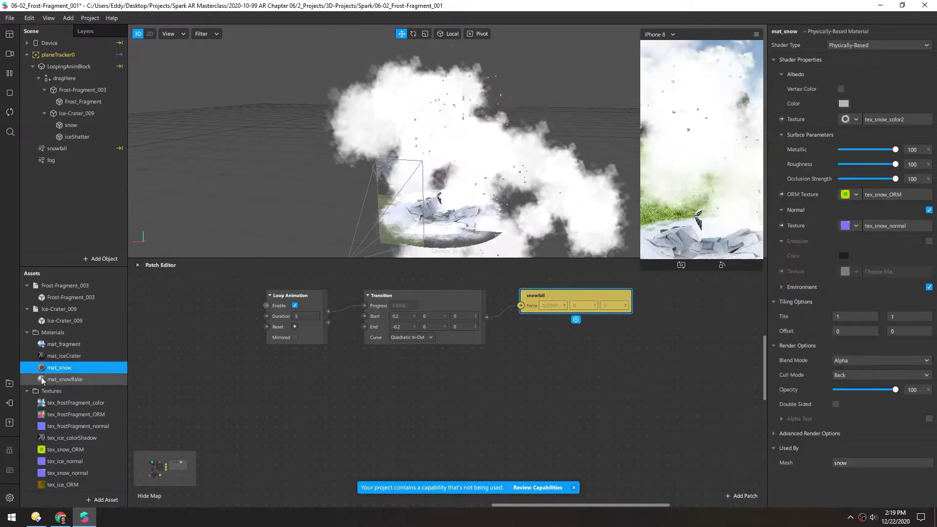
pyautogui.click(42, 381)
pyautogui.hotkey('ctrl', 'd')
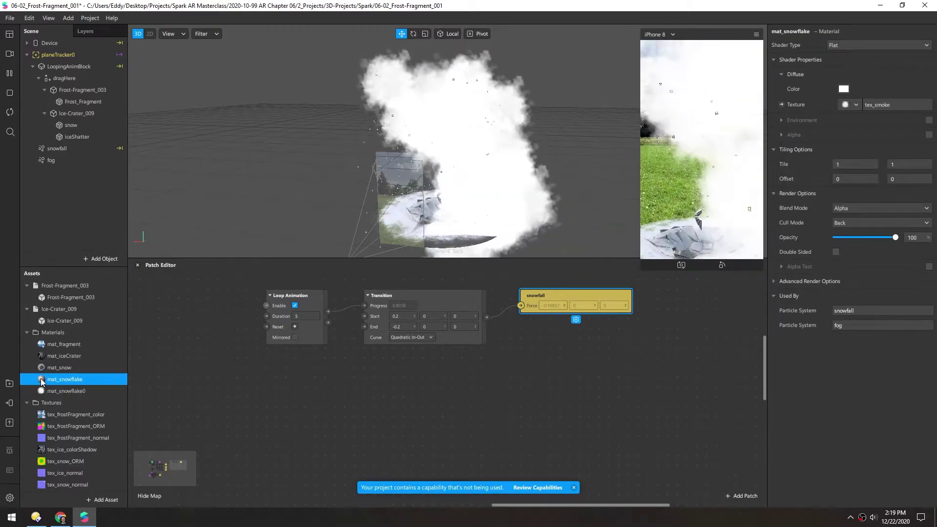
pyautogui.doubleClick(56, 392)
pyautogui.moveTo(60, 392); pyautogui.dragTo(109, 394)
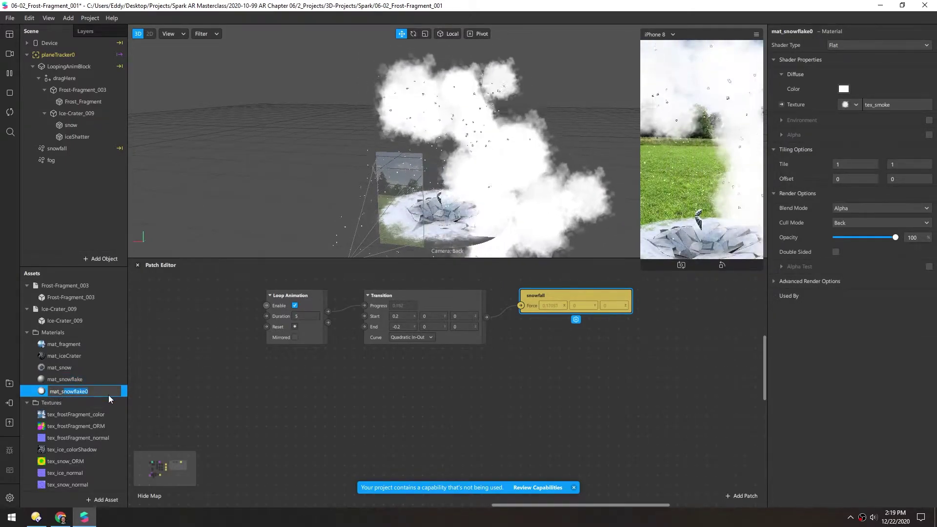
pyautogui.write('fog')
pyautogui.press('Return')
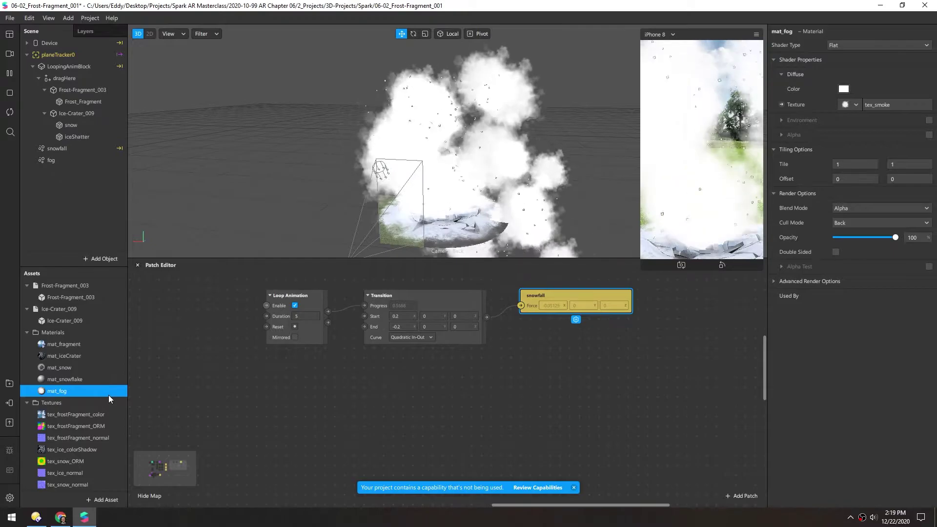
# Assign mat_fog to the fog particle system and lower that material's opacity to 31%
pyautogui.click(52, 161)
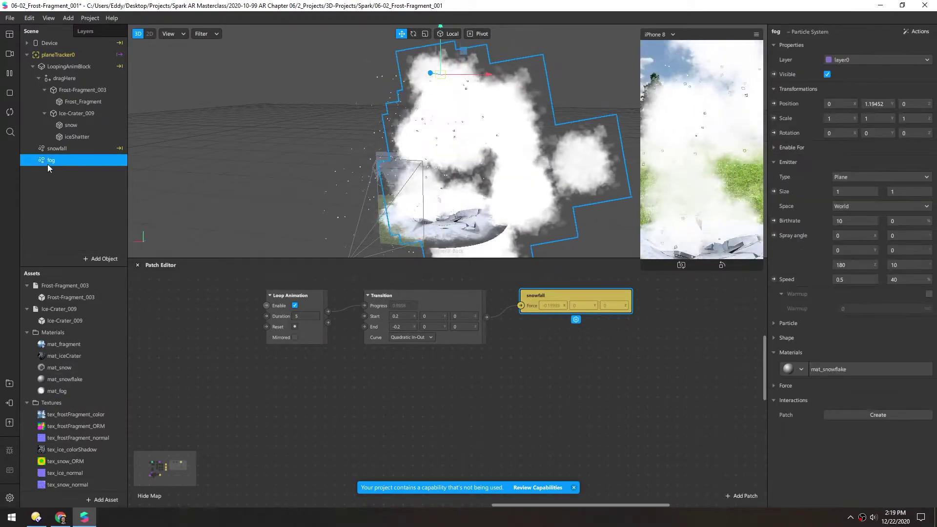
pyautogui.click(800, 369)
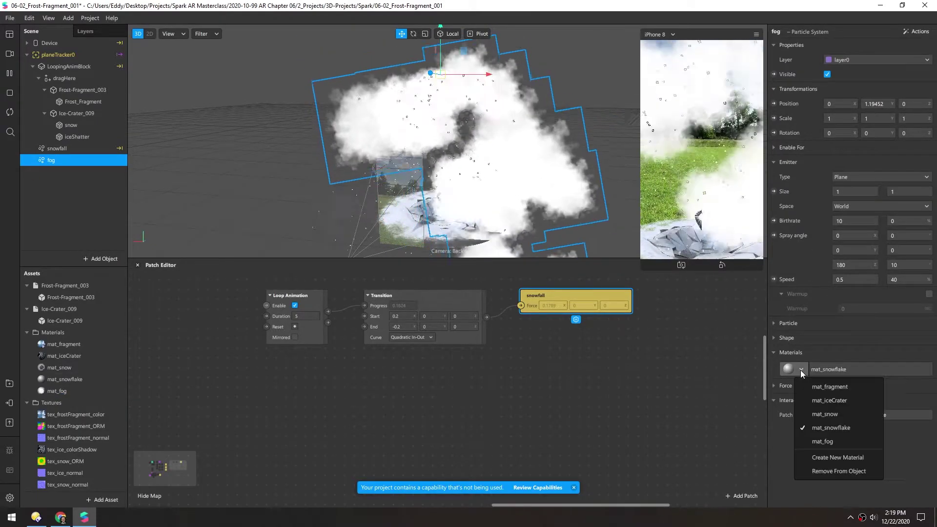
pyautogui.click(816, 441)
pyautogui.click(836, 368)
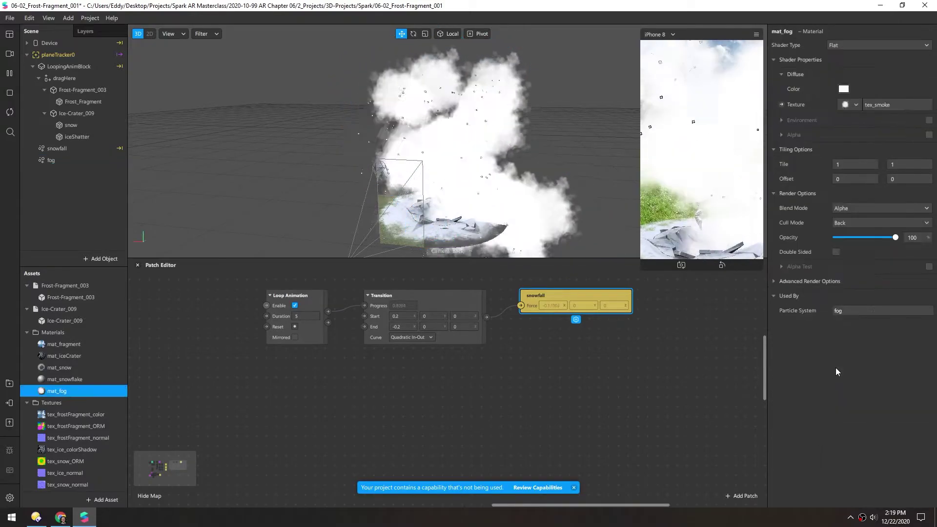
pyautogui.moveTo(894, 237); pyautogui.dragTo(853, 239)
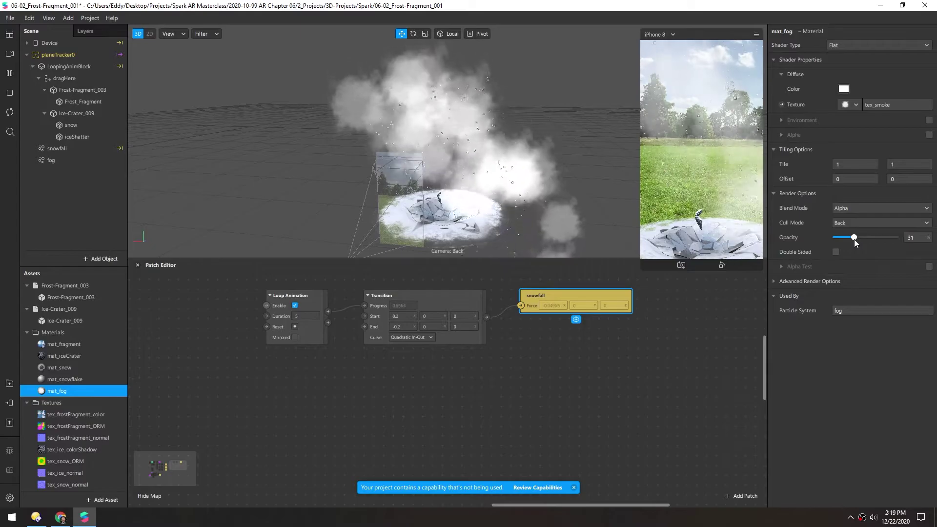
# Enlarge the device preview and move fog above snowfall in the scene hierarchy
pyautogui.moveTo(648, 273); pyautogui.dragTo(548, 434)
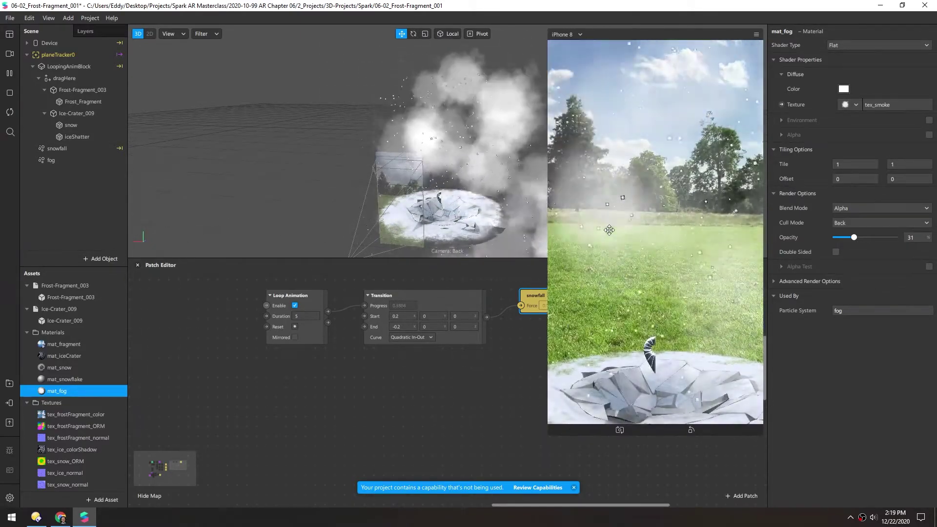
pyautogui.click(9, 74)
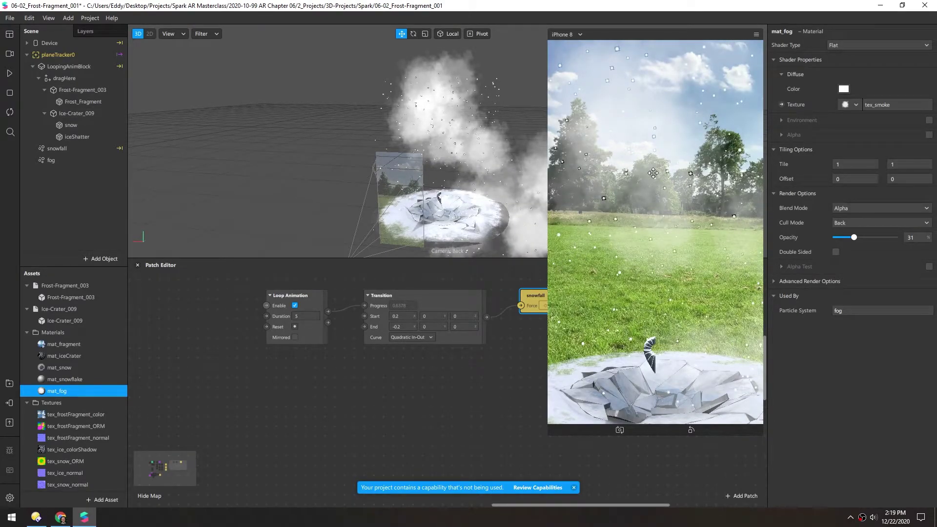
pyautogui.click(50, 161)
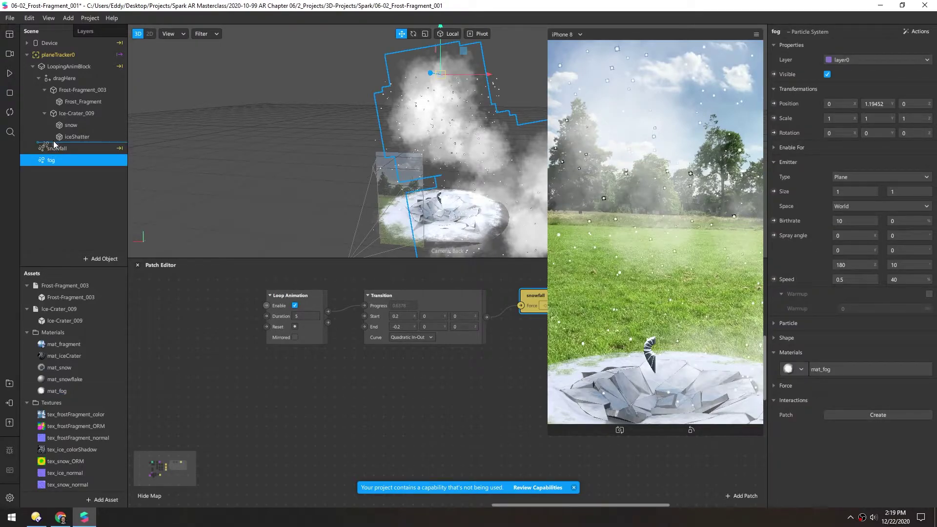
pyautogui.moveTo(54, 144); pyautogui.dragTo(54, 144)
pyautogui.click(10, 73)
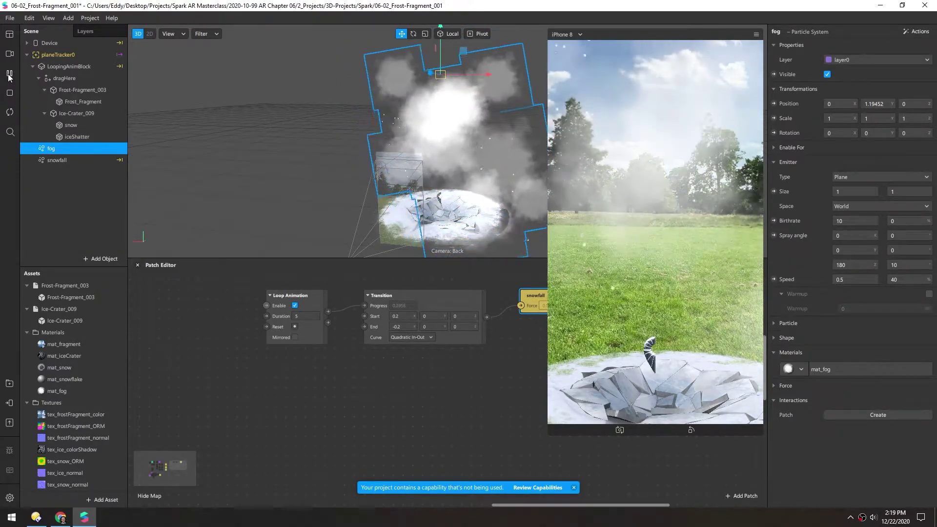
# Pause the effect and turn off writing to the depth buffer in mat_fog's advanced render options
pyautogui.click(9, 74)
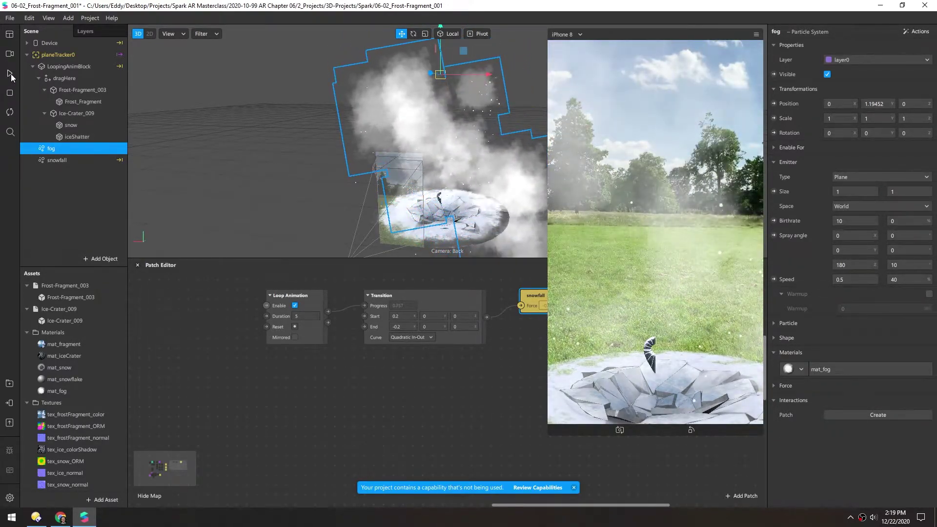
pyautogui.moveTo(433, 150); pyautogui.dragTo(468, 171, button='middle')
pyautogui.scroll(3, 435, 129)
pyautogui.moveTo(435, 129); pyautogui.dragTo(329, 122, button='middle')
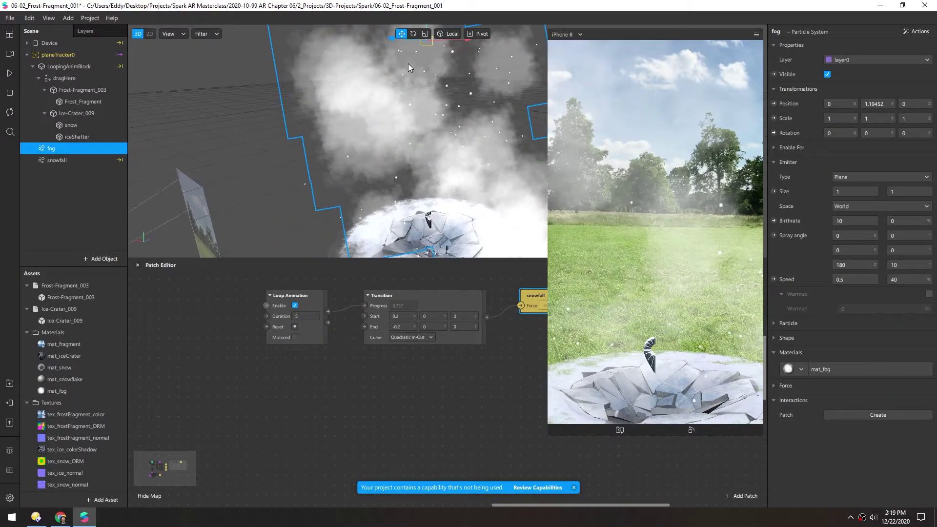
pyautogui.moveTo(382, 138); pyautogui.dragTo(373, 164, button='middle')
pyautogui.scroll(-3, 458, 142)
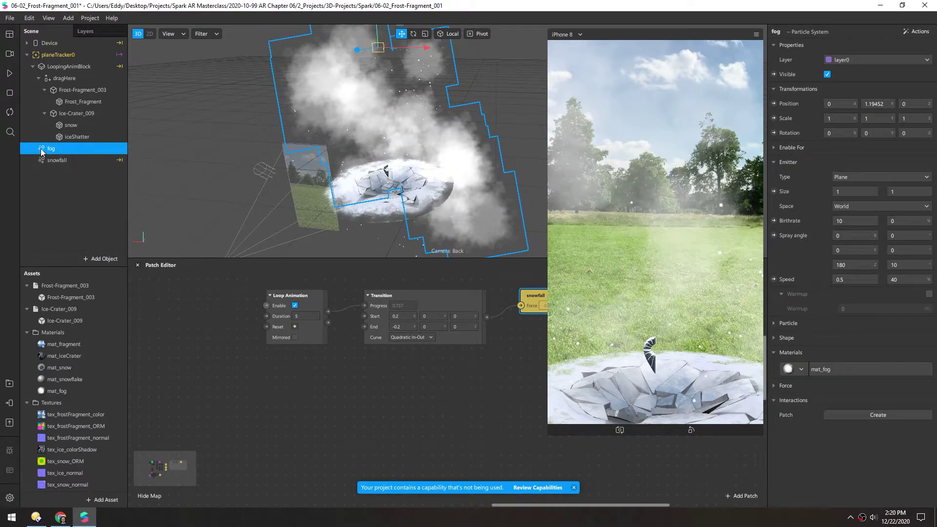
pyautogui.click(836, 369)
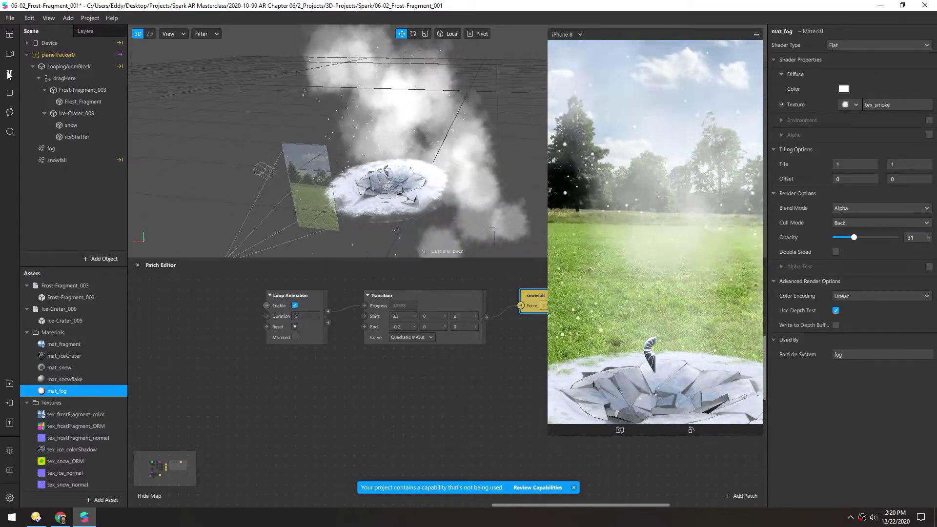
# Expose the fog's acceleration strength as a patch, place it below the snowfall patch, and connect the Transition's value to its force
pyautogui.moveTo(423, 386); pyautogui.dragTo(355, 384, button='middle')
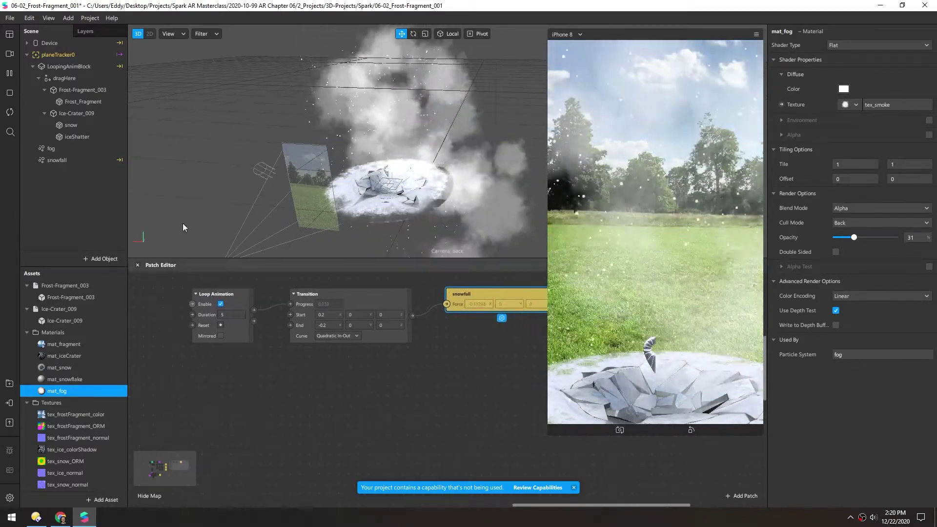
pyautogui.click(49, 149)
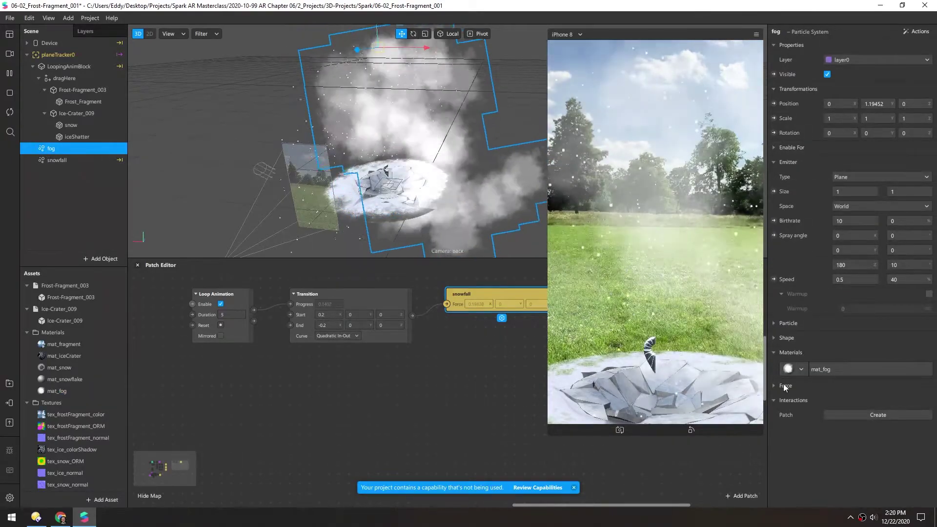
pyautogui.click(781, 415)
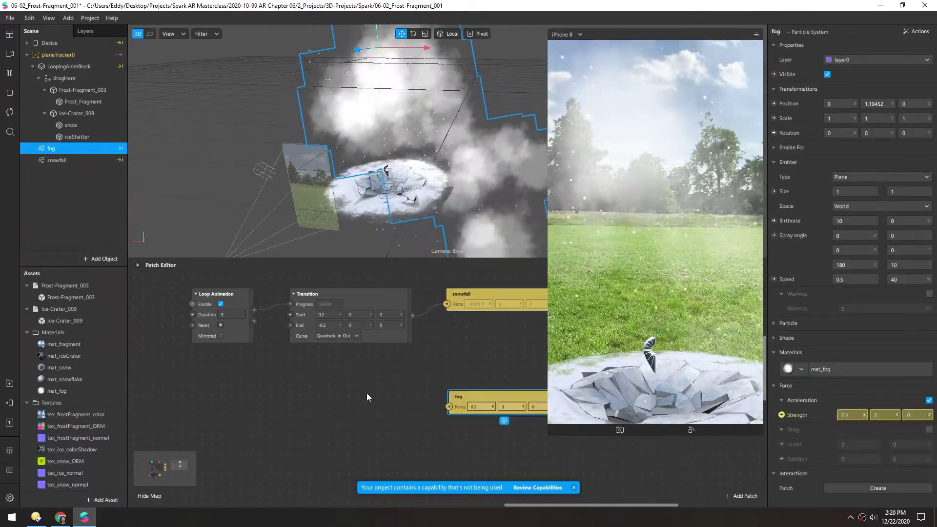
pyautogui.moveTo(465, 363); pyautogui.dragTo(453, 347)
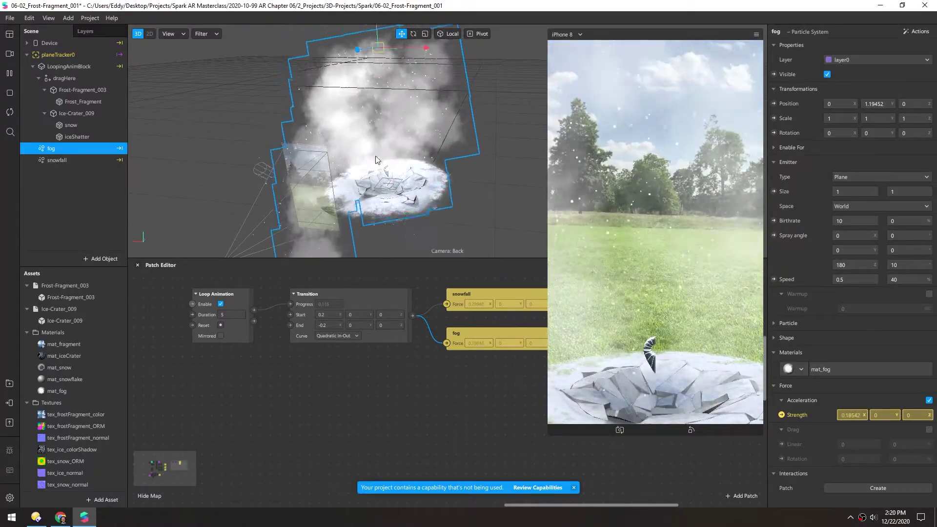
# Raise the fog emitter above the crater to a Y position of about 1.455
pyautogui.scroll(-4, 390, 157)
pyautogui.moveTo(426, 181); pyautogui.dragTo(400, 228, button='middle')
pyautogui.moveTo(370, 81); pyautogui.dragTo(371, 57)
pyautogui.keyDown('alt'); pyautogui.moveTo(345, 201); pyautogui.dragTo(376, 169); pyautogui.keyUp('alt')
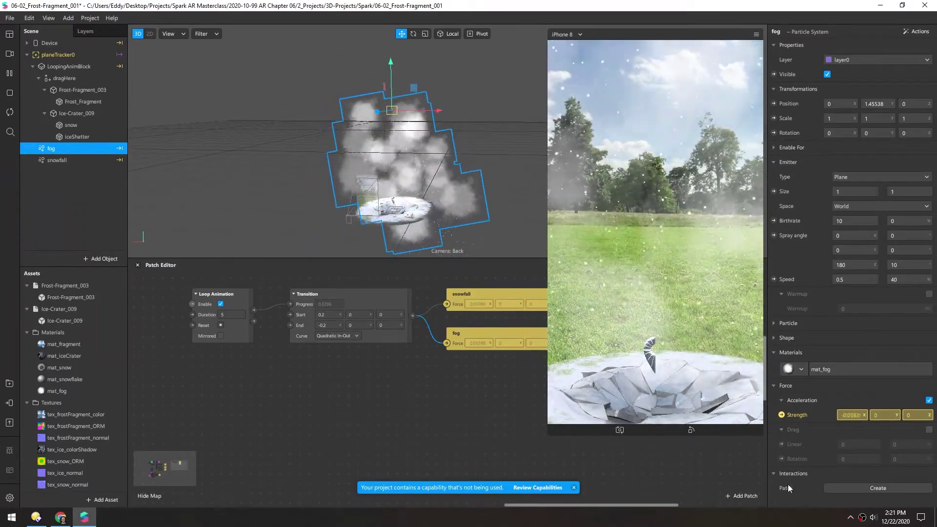
# Set the fog particles' spin variation to 75, their tilt to 0 and their tilt variation to 999
pyautogui.click(773, 323)
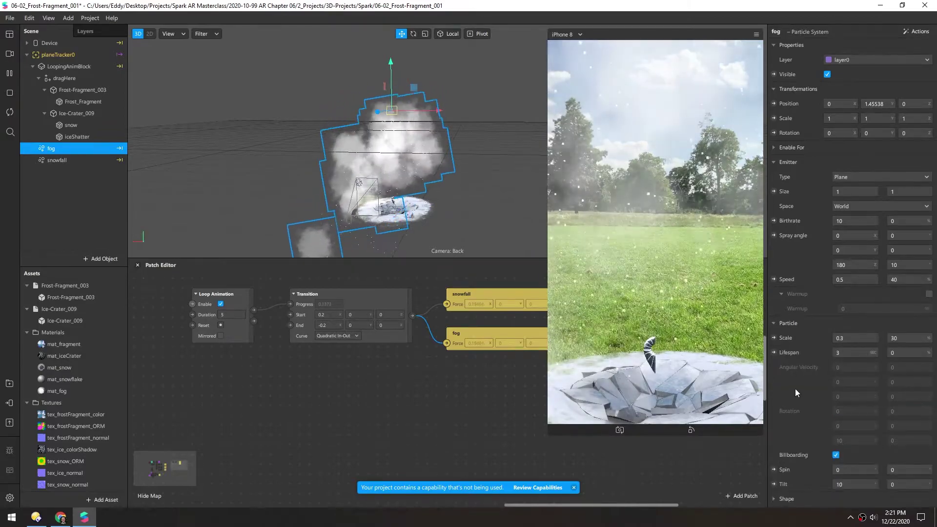
pyautogui.scroll(-3, 795, 388)
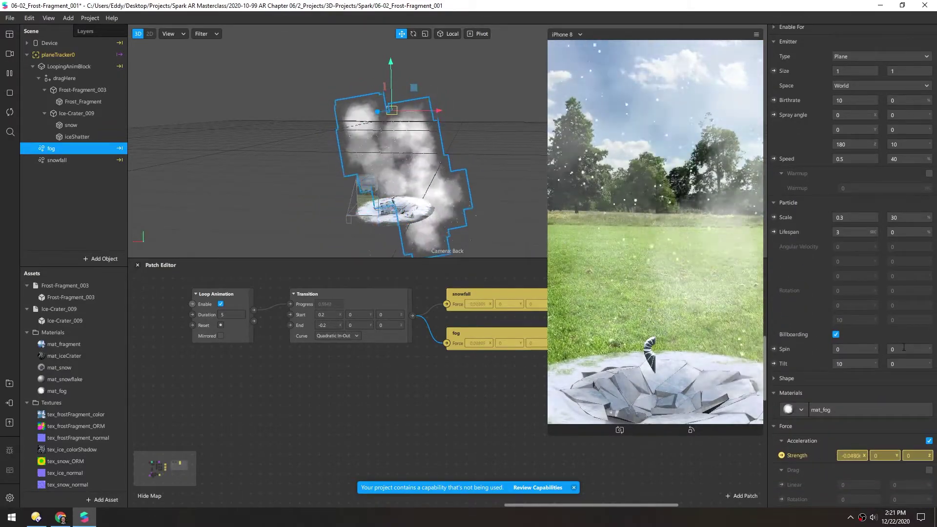
pyautogui.click(892, 348)
pyautogui.write('300')
pyautogui.press('Return')
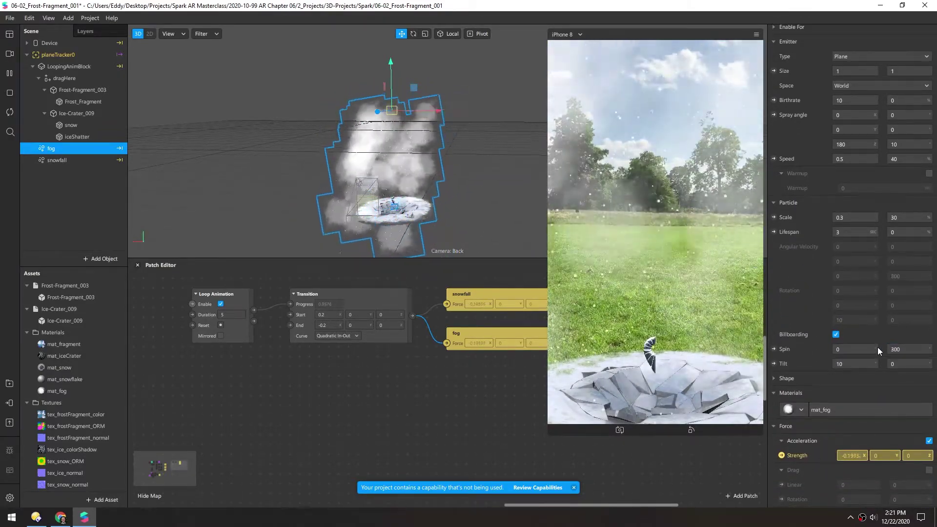
pyautogui.doubleClick(850, 364)
pyautogui.write('0')
pyautogui.press('Return')
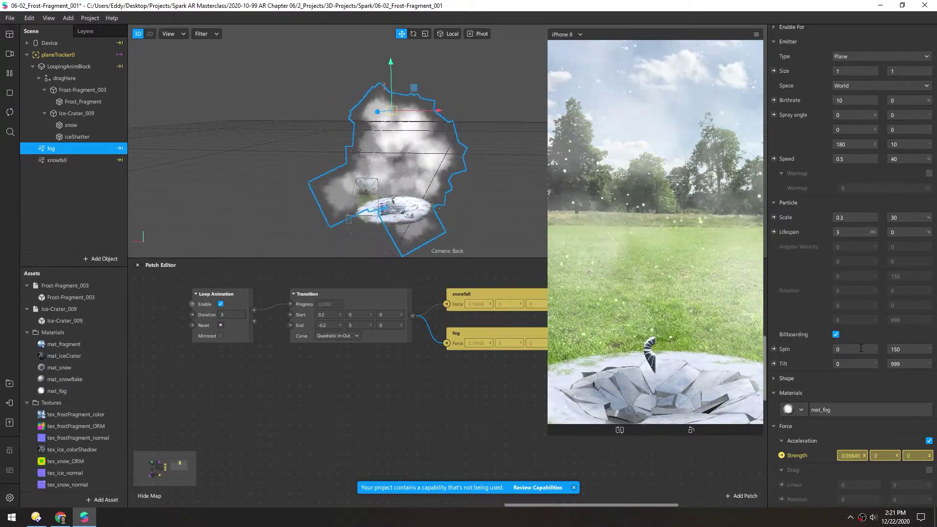
pyautogui.write('75')
pyautogui.press('Return')
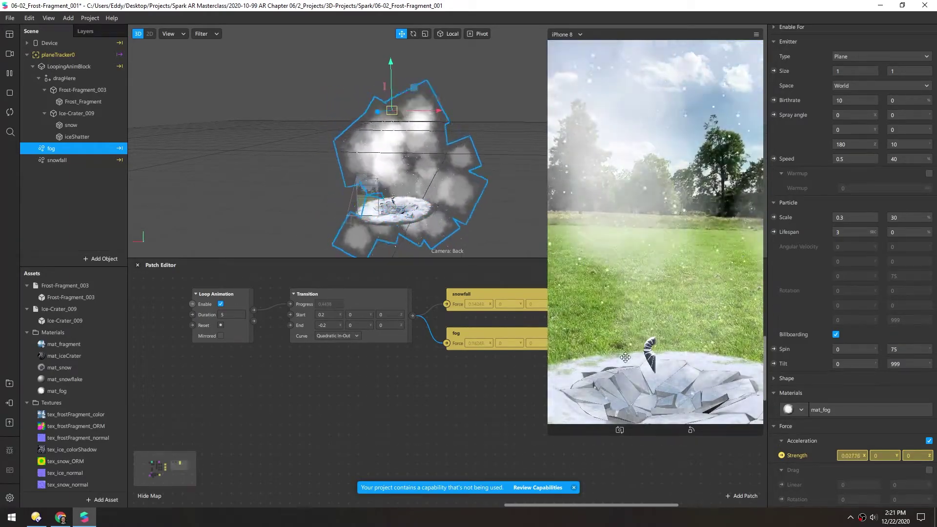
# Set the fog particles' lifespan to 5
pyautogui.click(851, 232)
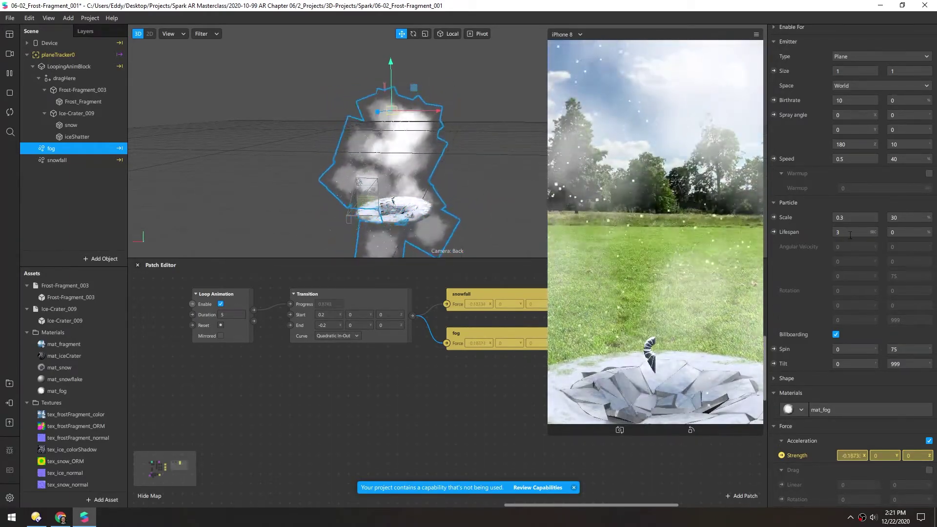
pyautogui.write('5')
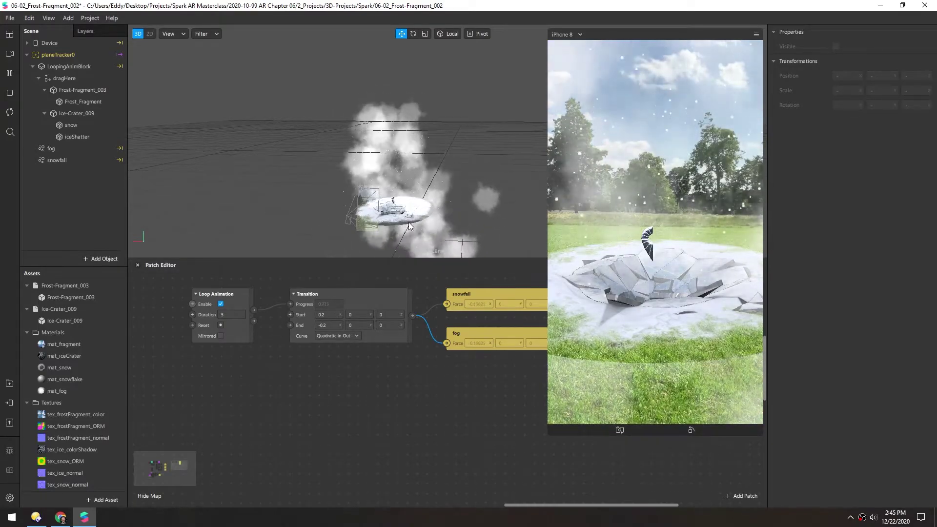
# Add a plane inside the dragHere null object and set its X rotation to 90
pyautogui.moveTo(368, 218); pyautogui.dragTo(354, 182, button='middle')
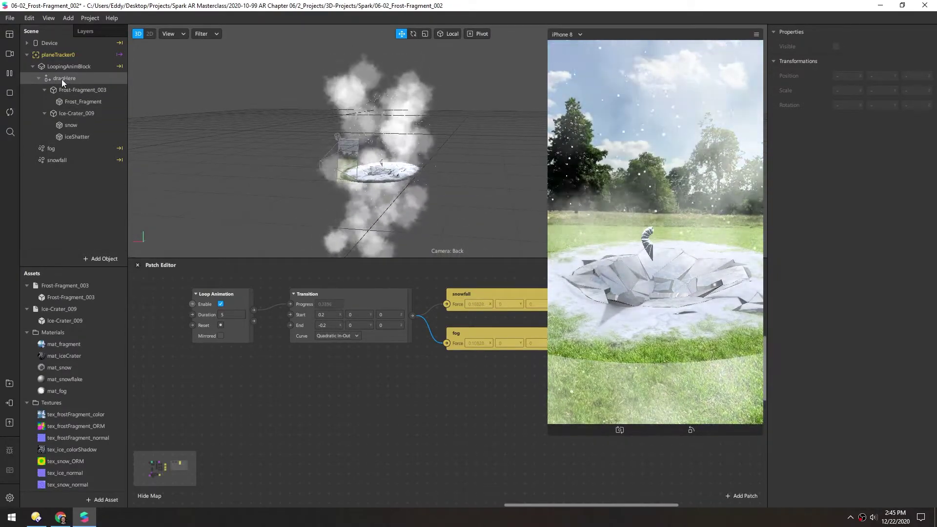
pyautogui.rightClick(61, 80)
pyautogui.moveTo(89, 88)
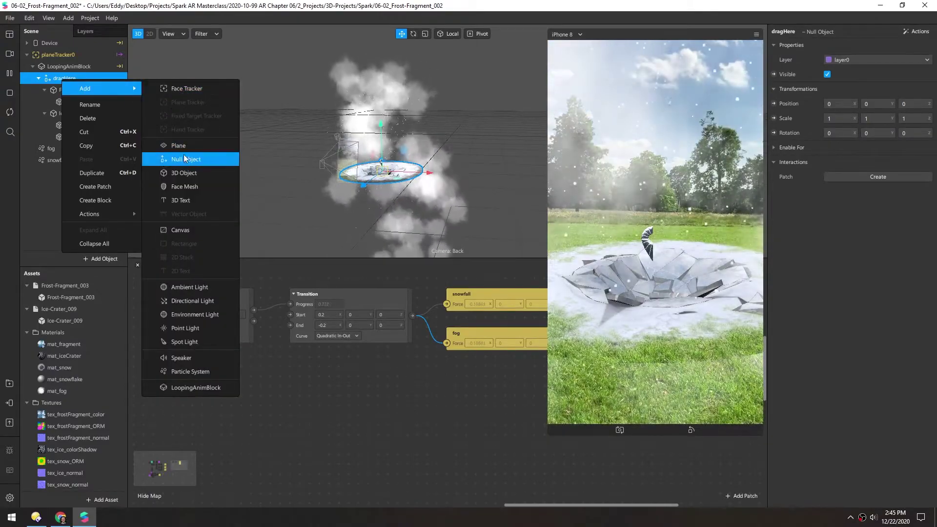
pyautogui.click(182, 147)
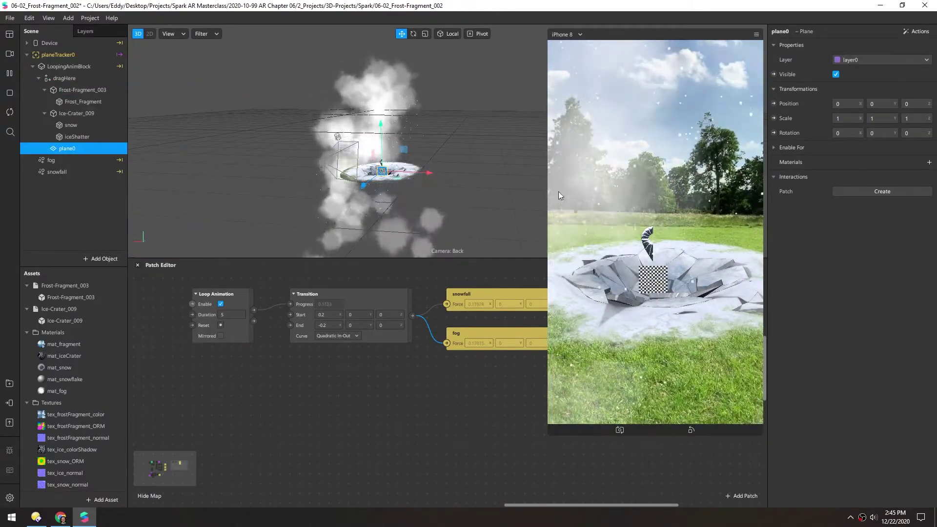
pyautogui.click(827, 132)
pyautogui.write('90')
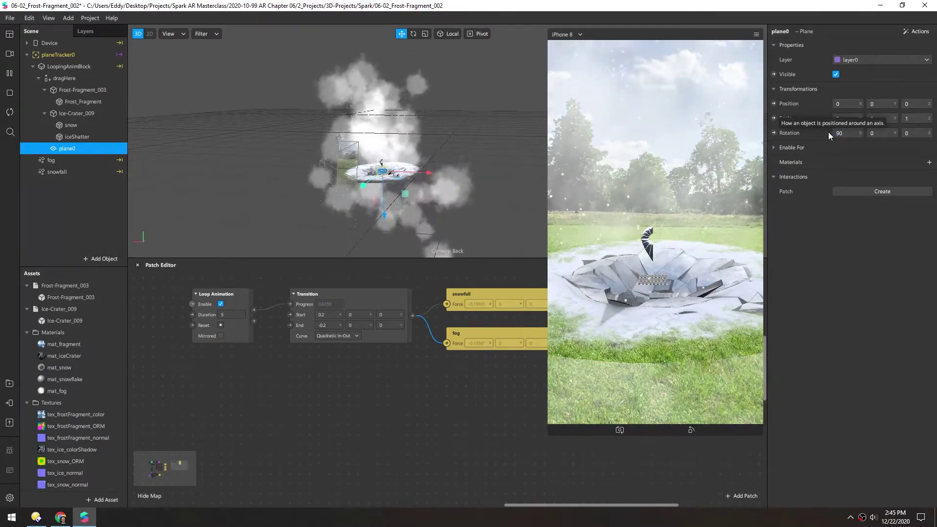
pyautogui.press('Return')
# Give the plane a new material named mat_occlusion, double-sided with its opacity at 0%
pyautogui.click(929, 162)
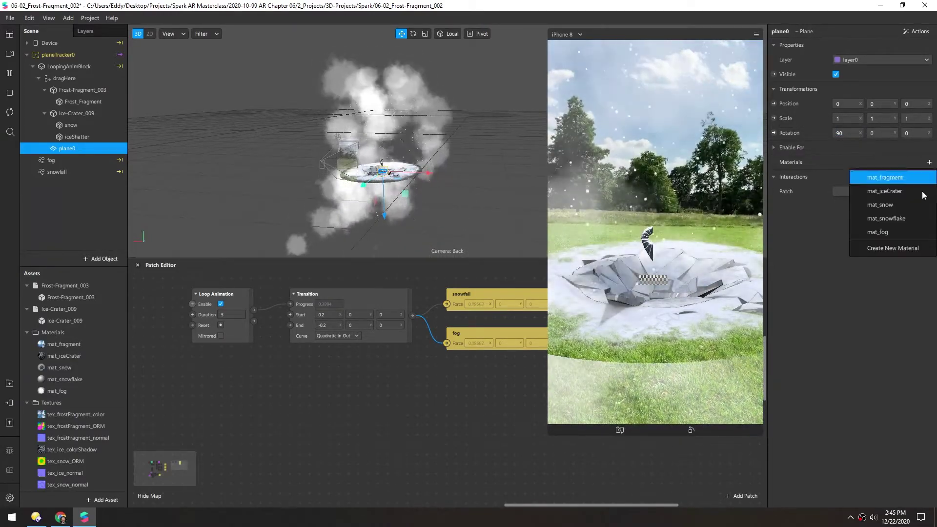
pyautogui.click(892, 248)
pyautogui.click(829, 179)
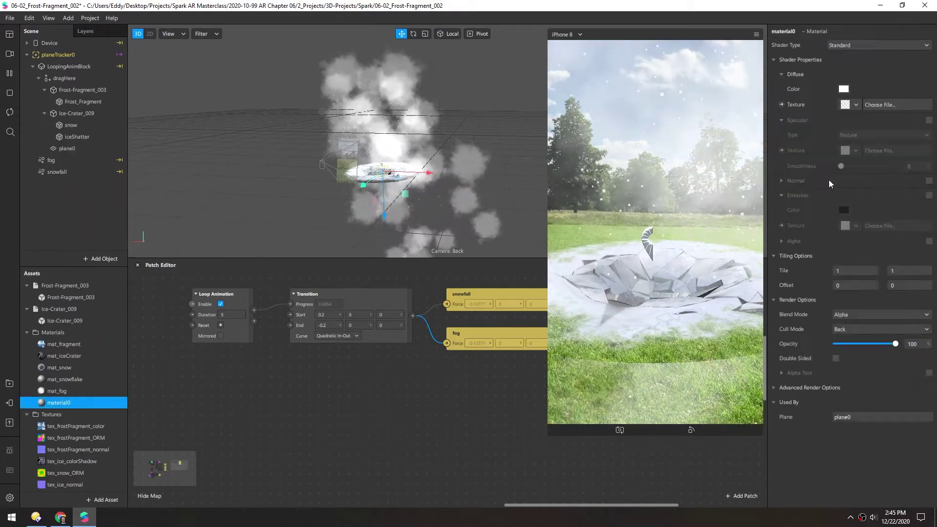
pyautogui.doubleClick(789, 32)
pyautogui.write('ma')
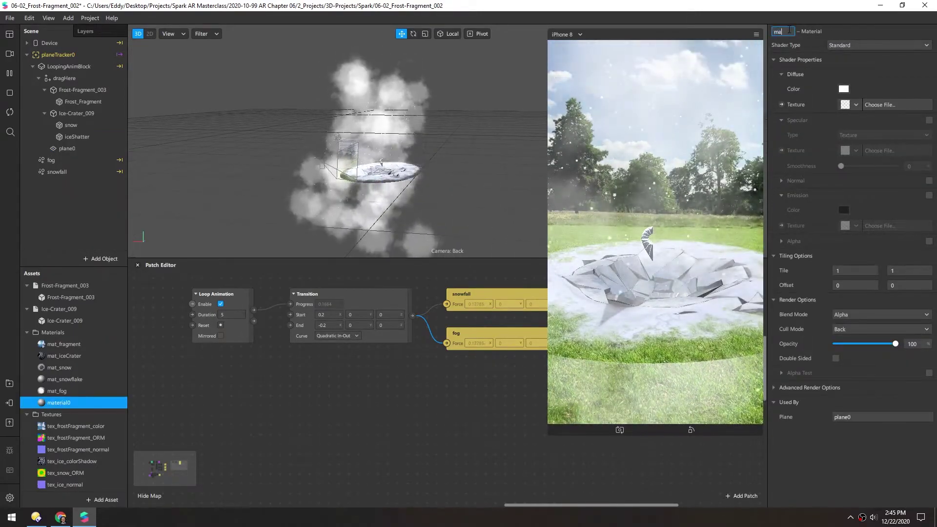
pyautogui.write('t_ccclusion')
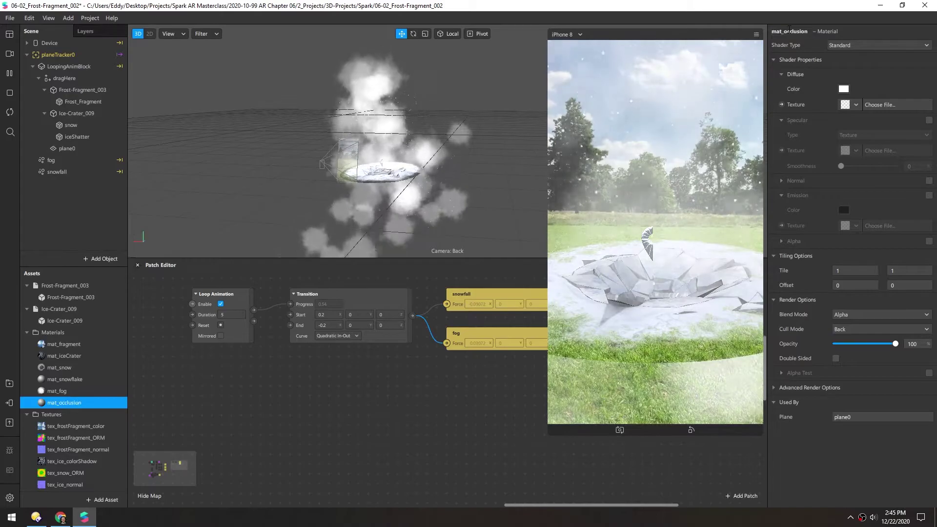
pyautogui.press('Return')
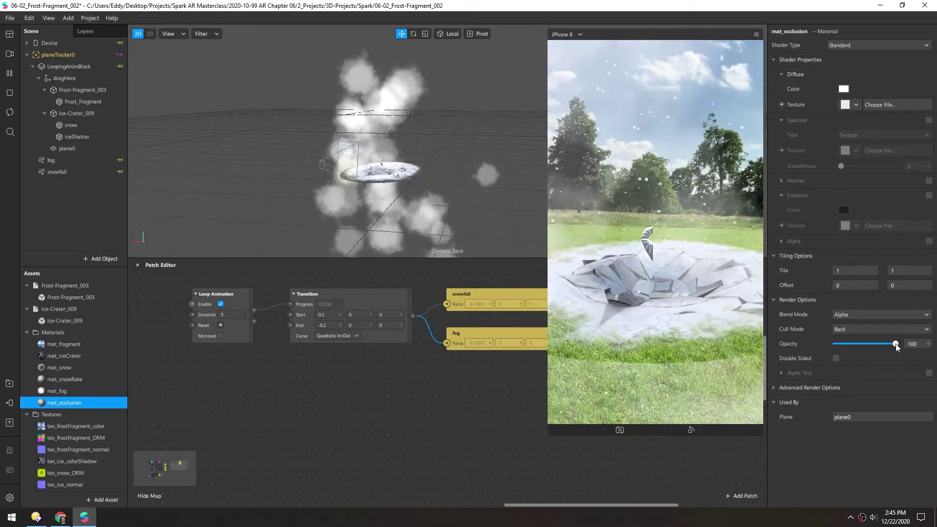
pyautogui.moveTo(895, 343); pyautogui.dragTo(832, 347)
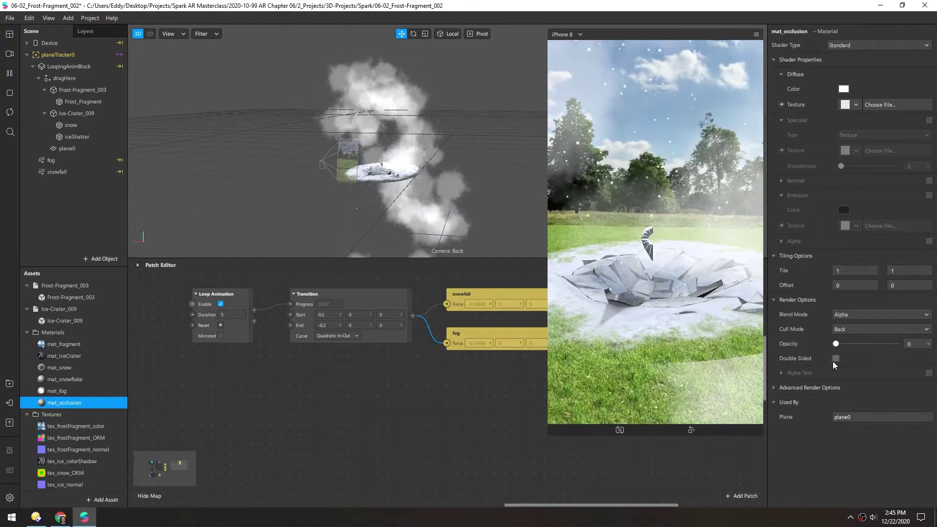
pyautogui.click(836, 358)
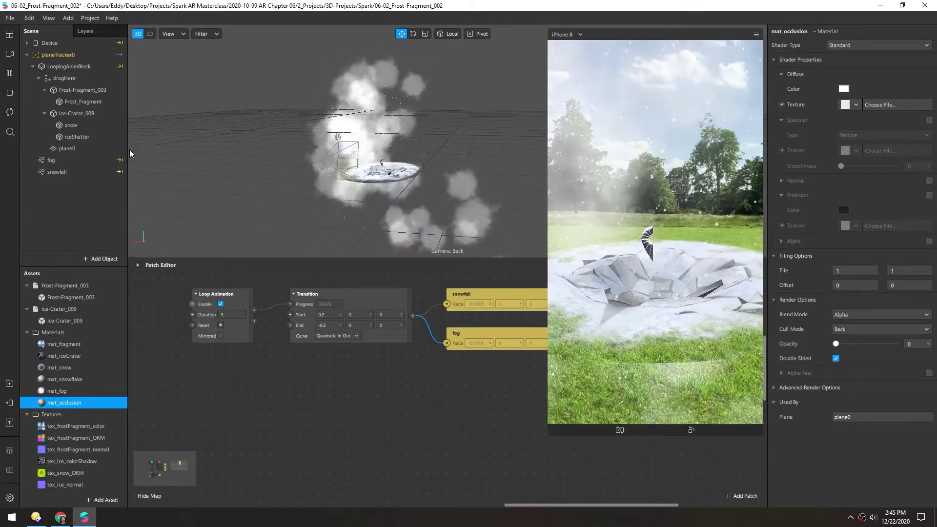
# Rename the new plane as groundOcclusion
pyautogui.doubleClick(65, 150)
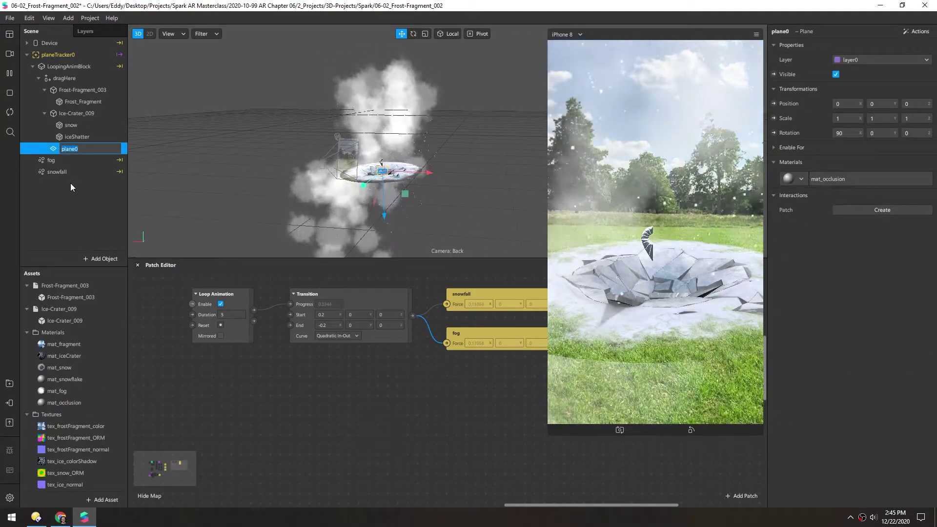
pyautogui.write('grou')
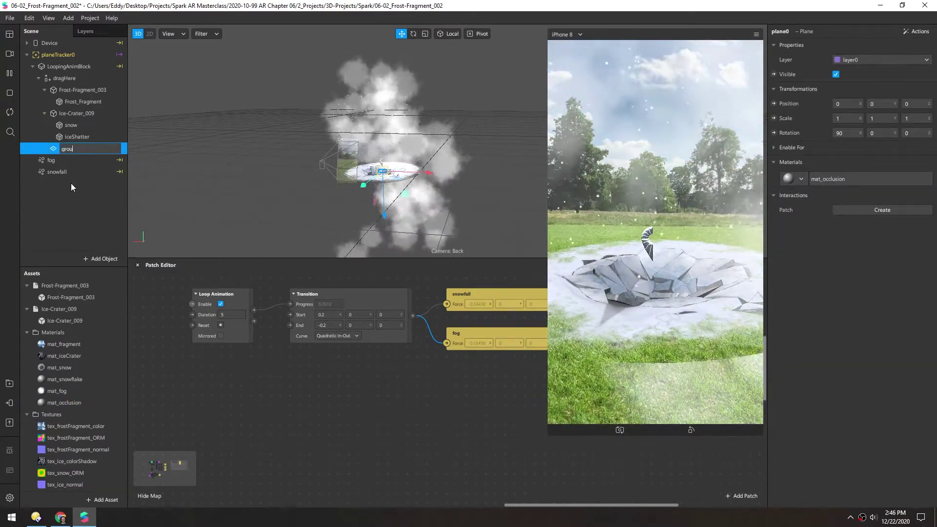
pyautogui.write('ndOcclusion')
pyautogui.press('Return')
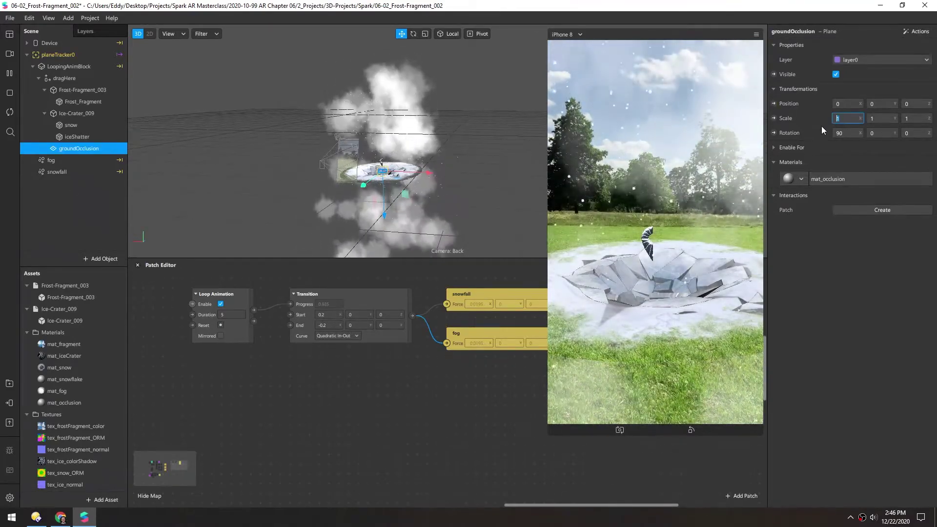
# Scale the groundOcclusion plane to 25 in both X and Y
pyautogui.click(846, 118)
pyautogui.write('25')
pyautogui.press('Tab')
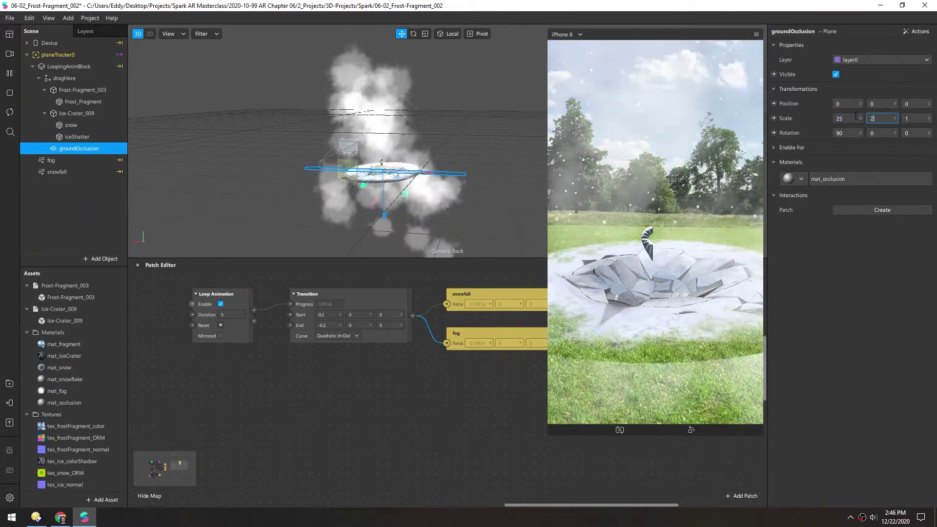
pyautogui.write('25')
pyautogui.press('Return')
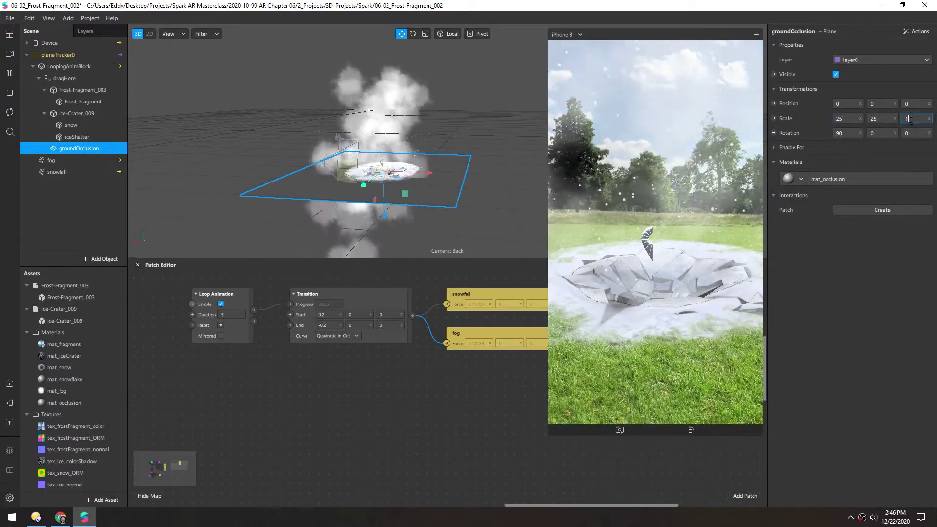
pyautogui.click(905, 118)
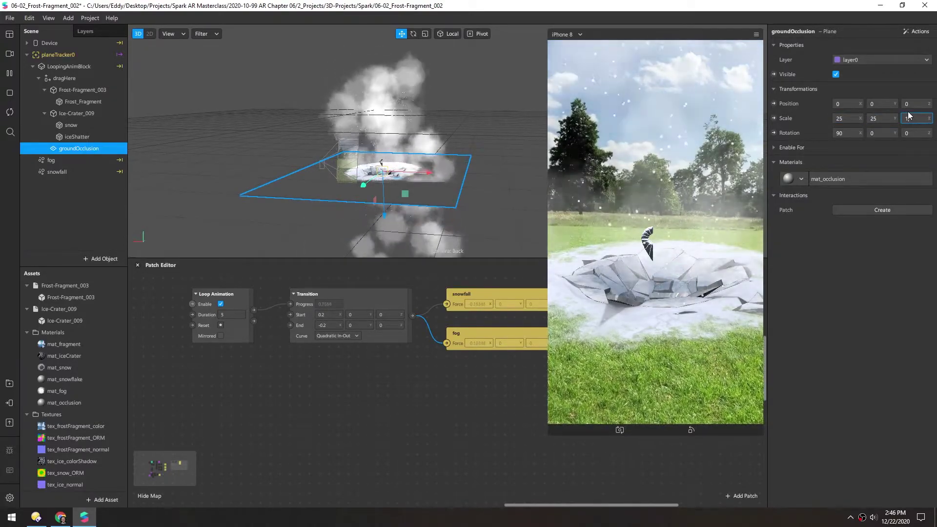
pyautogui.press('Return')
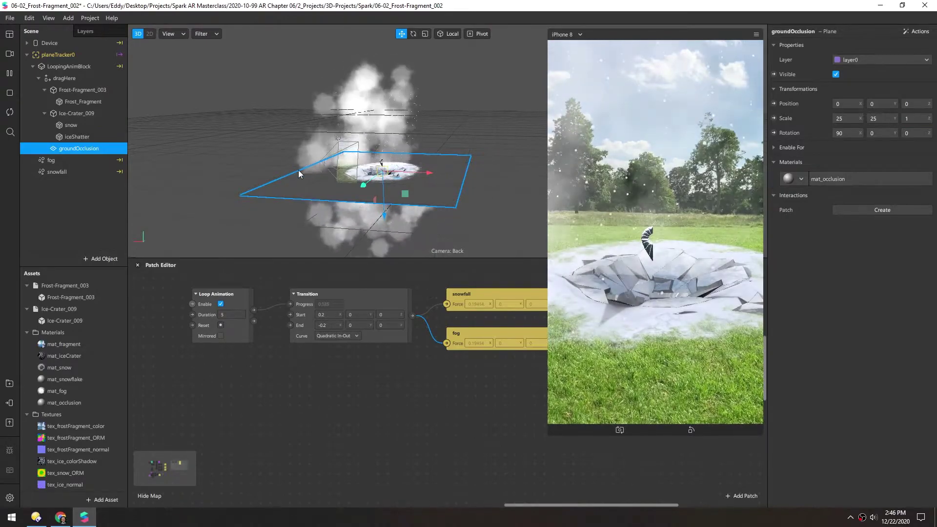
# Lower the groundOcclusion plane just under the crater's snow surface, to a Y position of about -0.008
pyautogui.scroll(5, 341, 188)
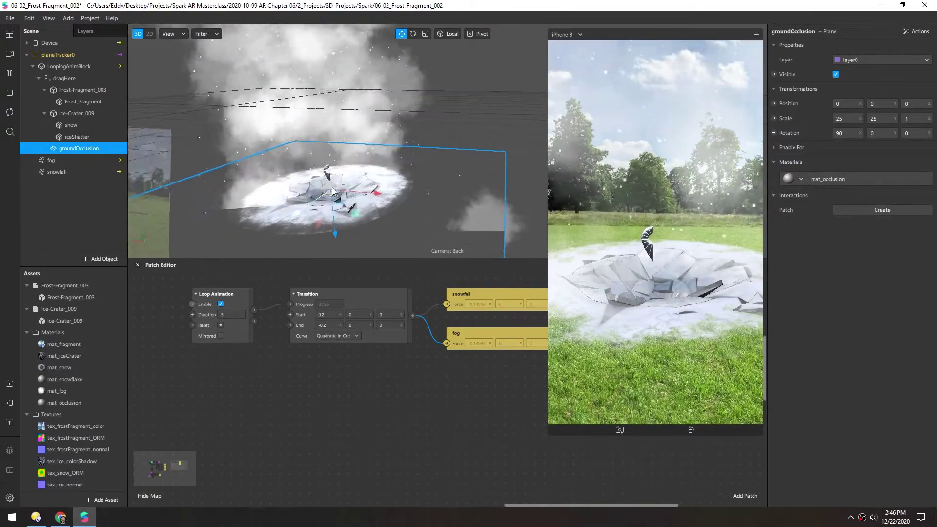
pyautogui.moveTo(332, 191); pyautogui.dragTo(355, 221, button='right')
pyautogui.moveTo(355, 220); pyautogui.dragTo(328, 192)
pyautogui.moveTo(329, 192); pyautogui.dragTo(213, 226, button='right')
pyautogui.scroll(5, 211, 229)
pyautogui.moveTo(211, 229); pyautogui.dragTo(375, 187, button='middle')
pyautogui.moveTo(386, 181); pyautogui.dragTo(369, 144, button='right')
pyautogui.moveTo(379, 195); pyautogui.dragTo(377, 270)
pyautogui.moveTo(374, 199); pyautogui.dragTo(374, 166, button='right')
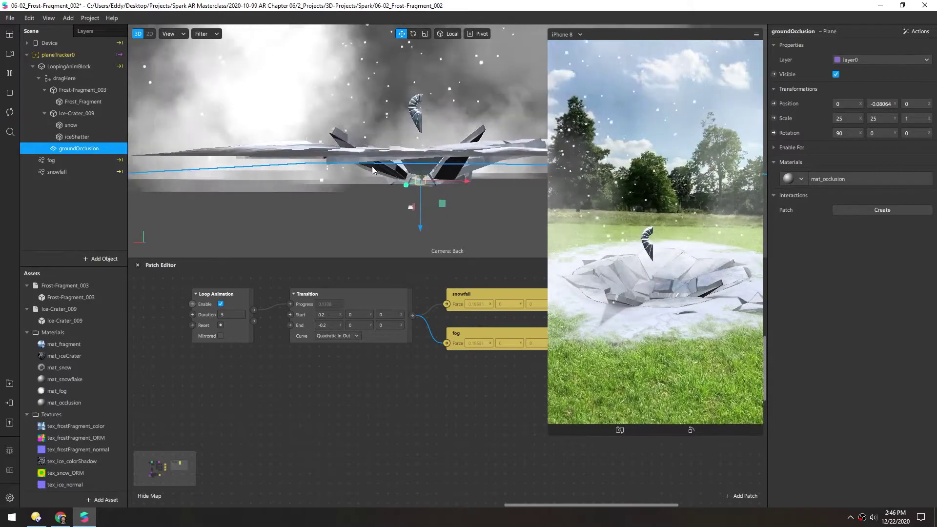
pyautogui.moveTo(420, 225); pyautogui.dragTo(418, 204)
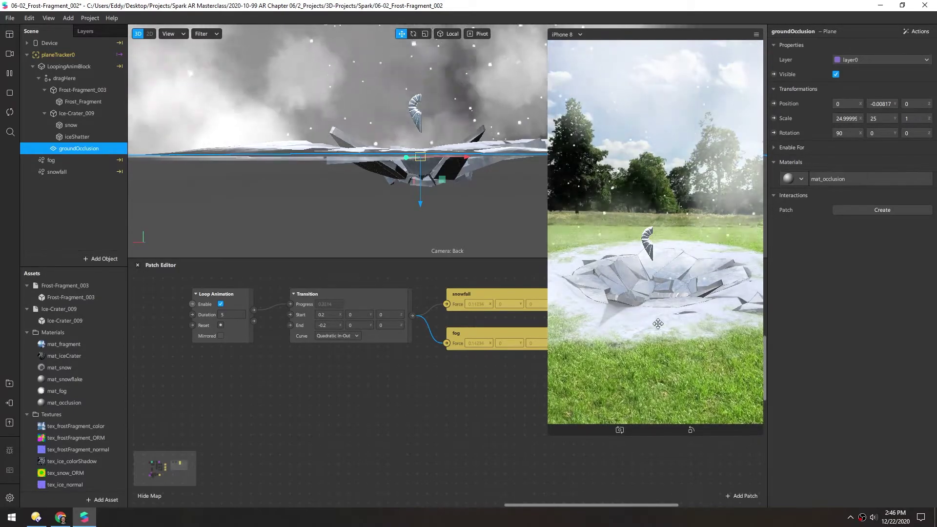
pyautogui.moveTo(401, 168); pyautogui.dragTo(350, 171, button='right')
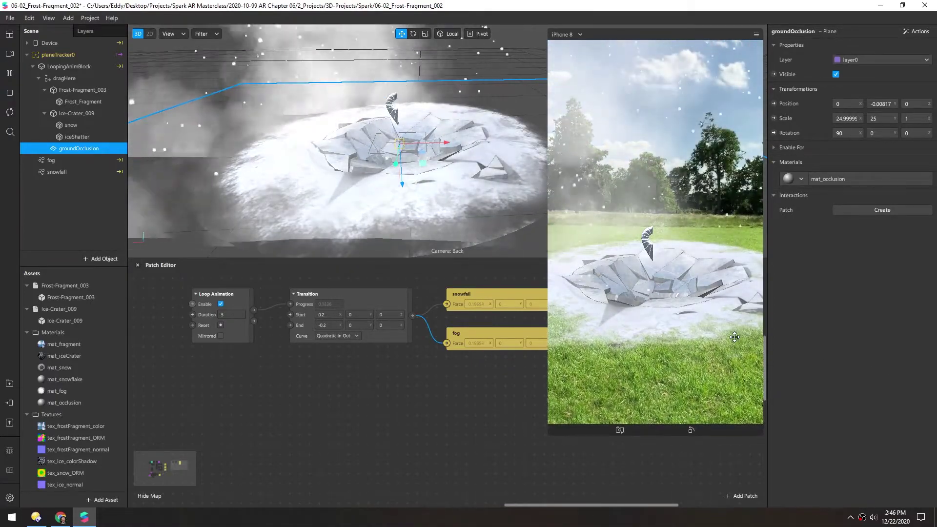
pyautogui.scroll(-5, 340, 239)
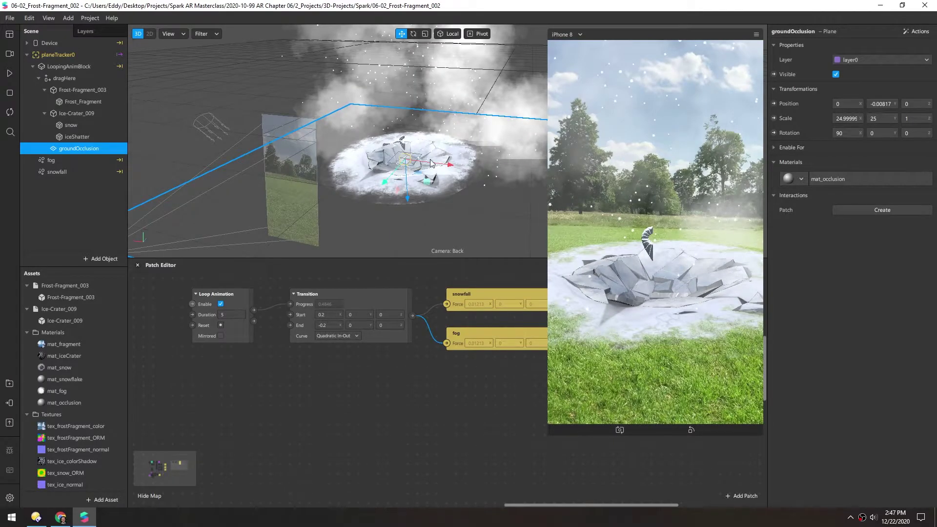
# Send the effect to the Instagram Camera for testing on a device
pyautogui.click(10, 403)
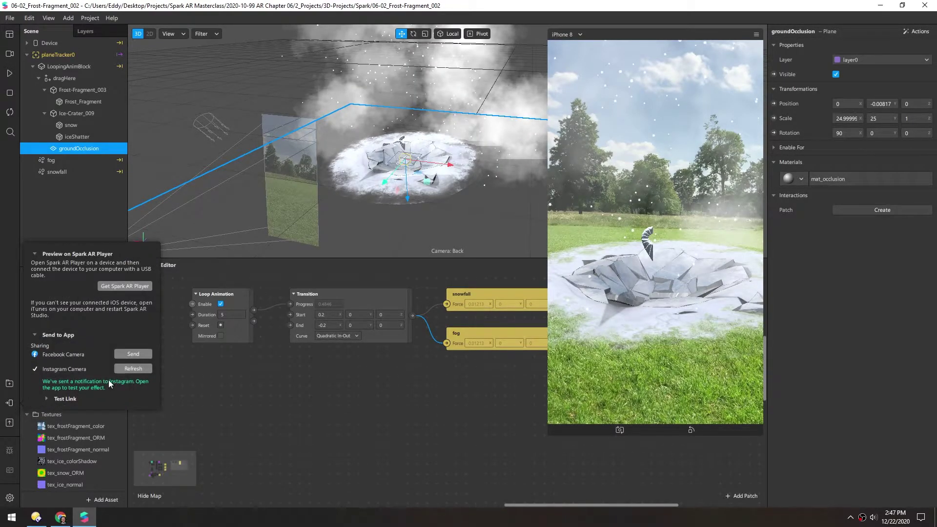
pyautogui.click(69, 216)
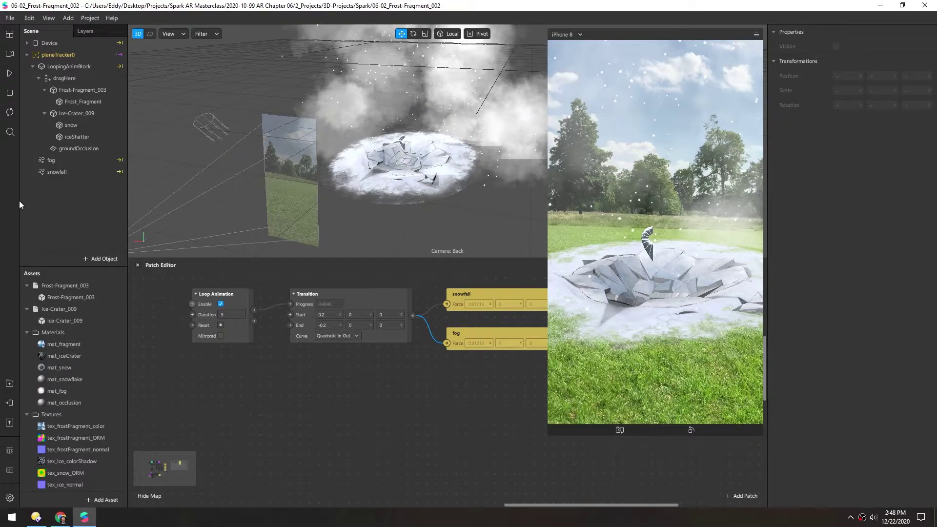
# Move the fog and snowfall particle systems into the dragHere null object, below groundOcclusion
pyautogui.click(39, 78)
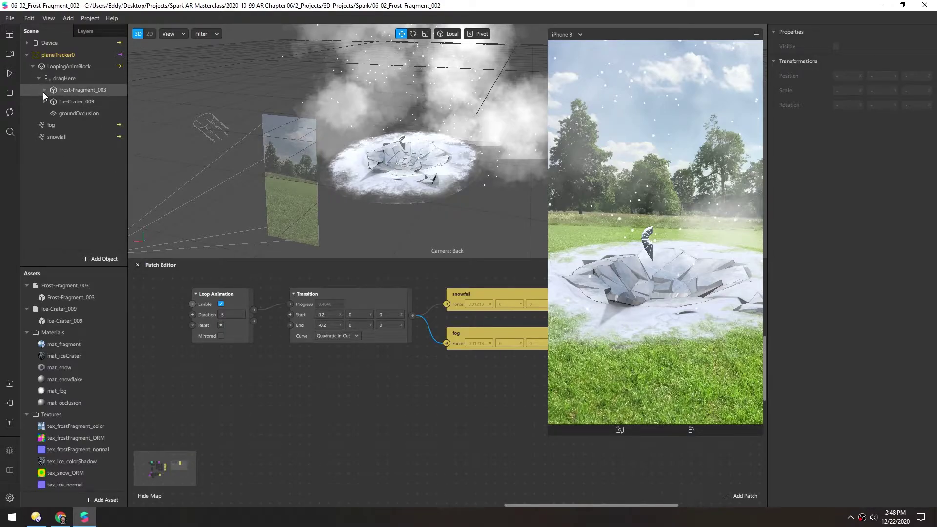
pyautogui.click(46, 125)
pyautogui.keyDown('shift'); pyautogui.click(45, 136); pyautogui.keyUp('shift')
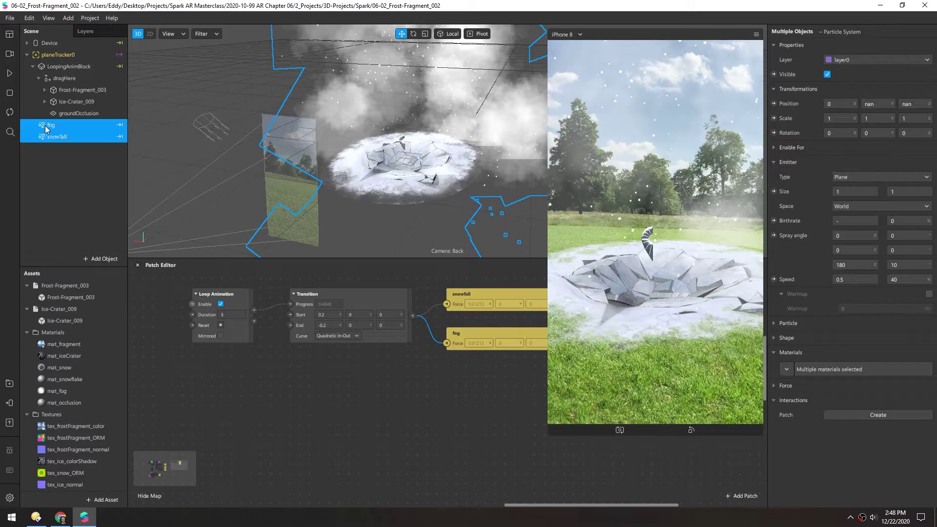
pyautogui.moveTo(70, 120); pyautogui.dragTo(71, 122)
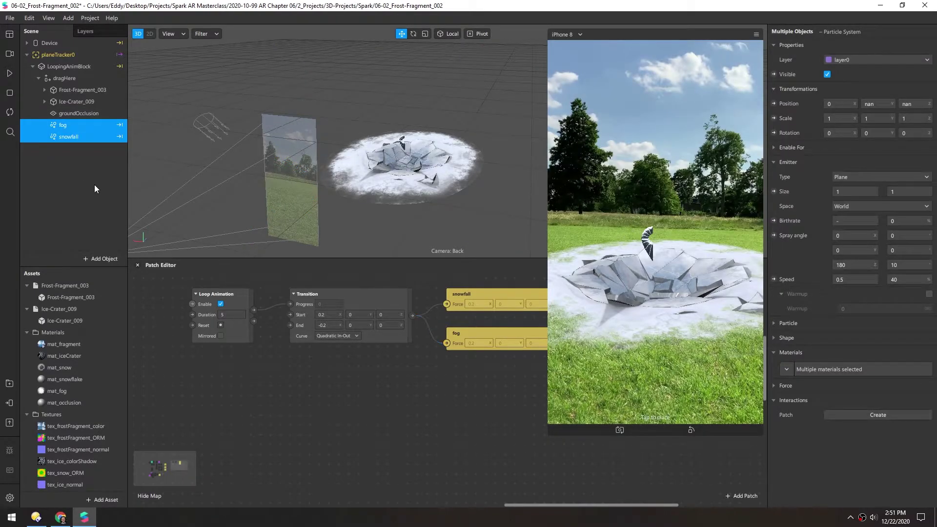
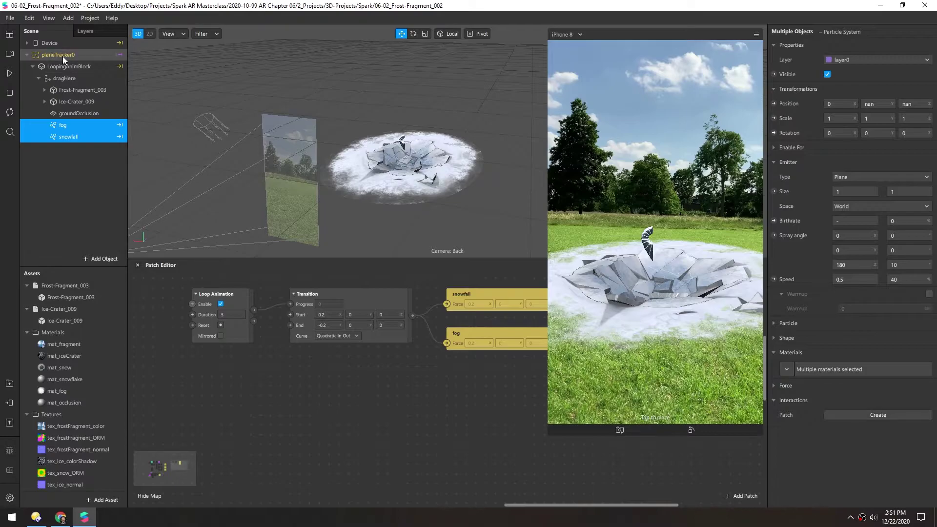
# Shrink the device preview, enlarge the Patch Editor and examine the Plane Tracker patch group around Plane Select
pyautogui.moveTo(558, 436); pyautogui.dragTo(591, 258)
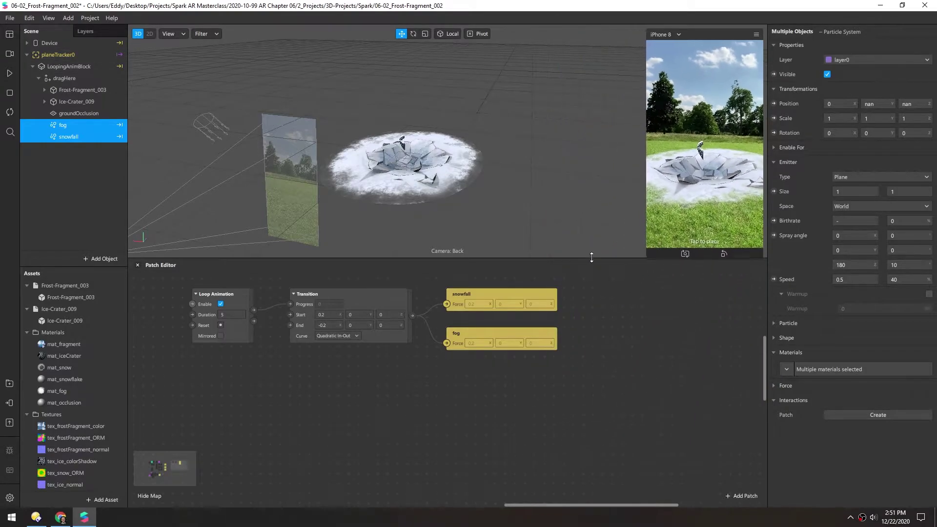
pyautogui.scroll(-1, 309, 401)
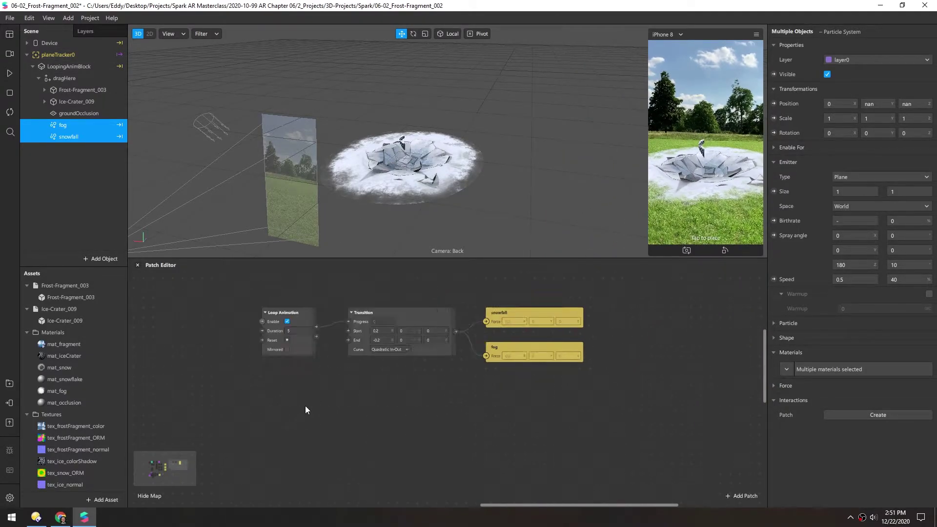
pyautogui.moveTo(279, 477); pyautogui.dragTo(313, 288)
pyautogui.moveTo(293, 403); pyautogui.dragTo(625, 468)
pyautogui.moveTo(338, 257); pyautogui.dragTo(331, 145)
pyautogui.moveTo(667, 254); pyautogui.dragTo(678, 183)
pyautogui.moveTo(316, 247); pyautogui.dragTo(312, 364)
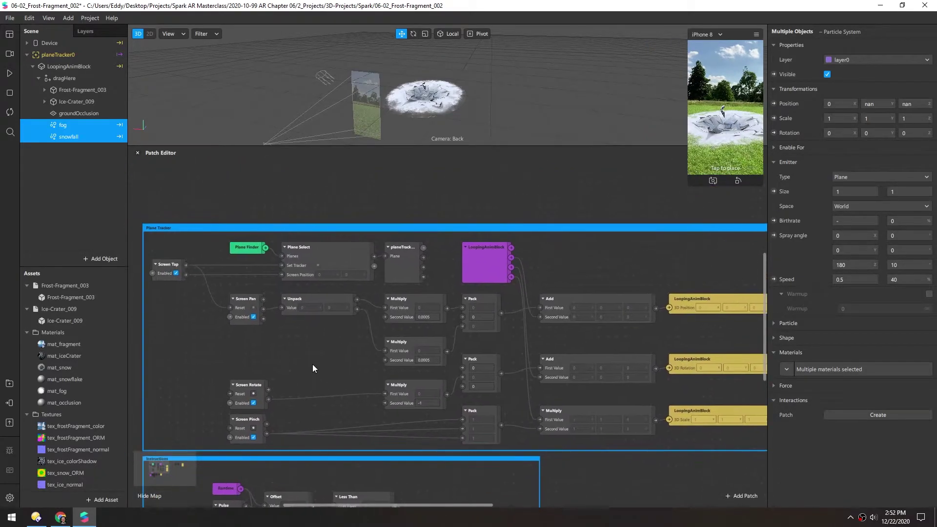
pyautogui.scroll(2, 341, 373)
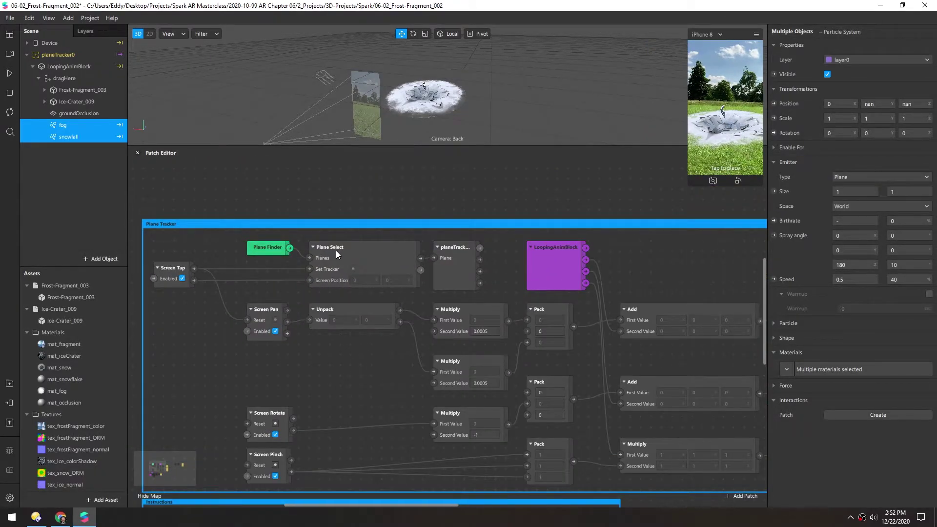
# Add a Sender patch fed by the plane tracker patch's scale output and name it planeScale
pyautogui.click(449, 274)
pyautogui.moveTo(480, 273); pyautogui.dragTo(492, 265)
pyautogui.moveTo(631, 249); pyautogui.dragTo(634, 250)
pyautogui.write('send')
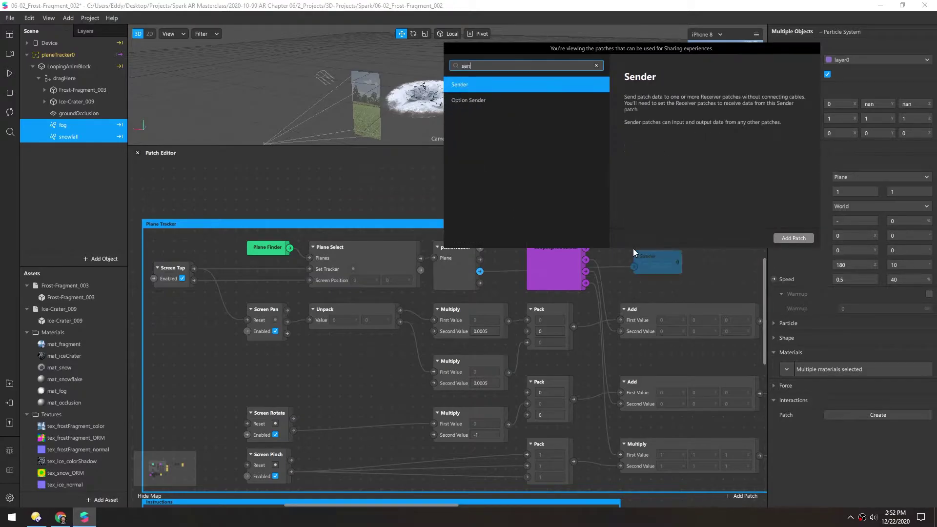
pyautogui.press('Return')
pyautogui.click(647, 256)
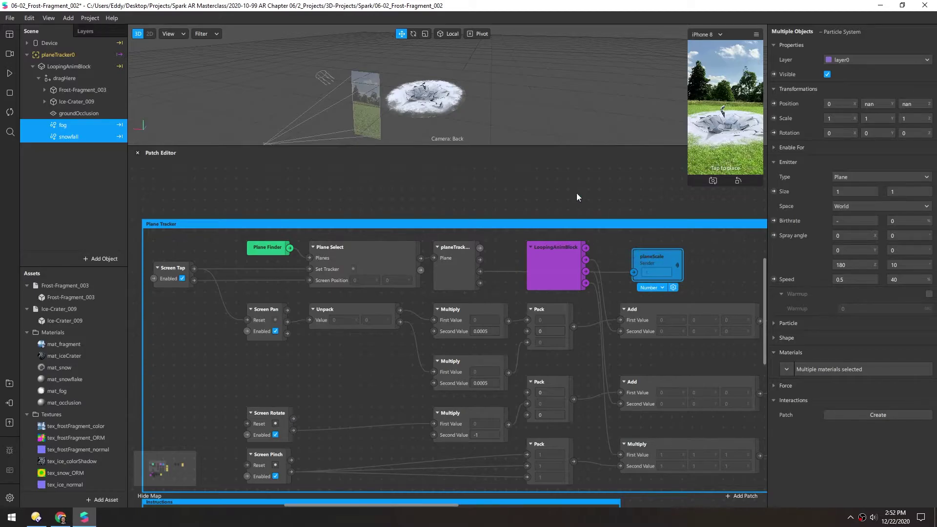
# Add a Sender patch fed by the Multiply output that drives LoopingAnimBlock's 3D Scale, and name it pinchScale
pyautogui.scroll(-3, 349, 295)
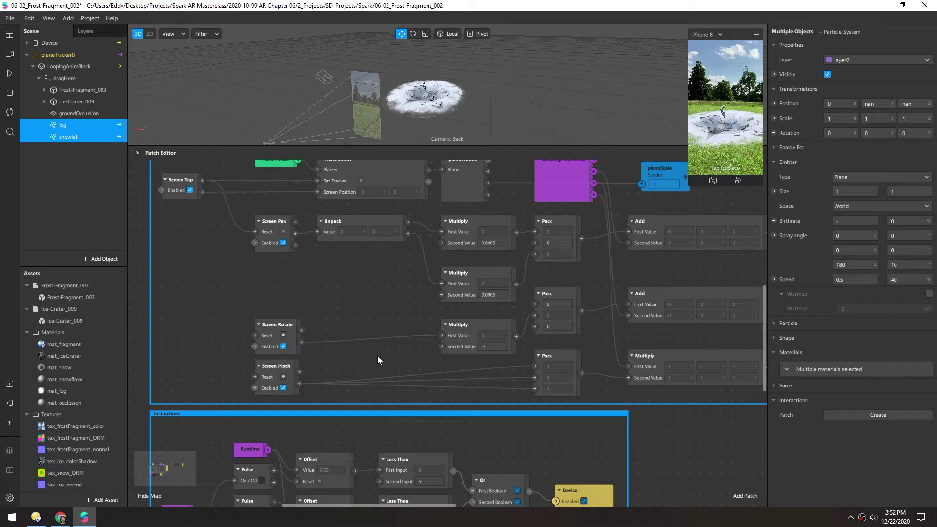
pyautogui.moveTo(592, 339); pyautogui.dragTo(312, 325)
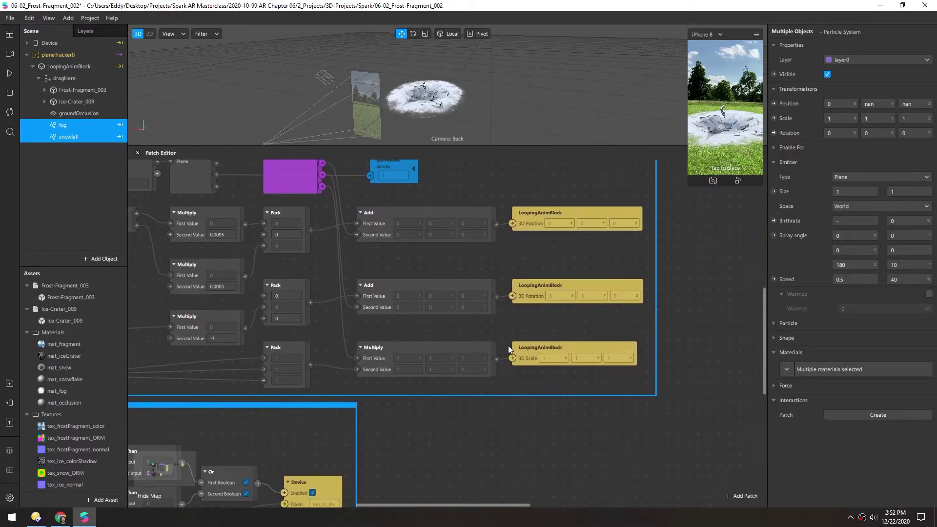
pyautogui.click(496, 360)
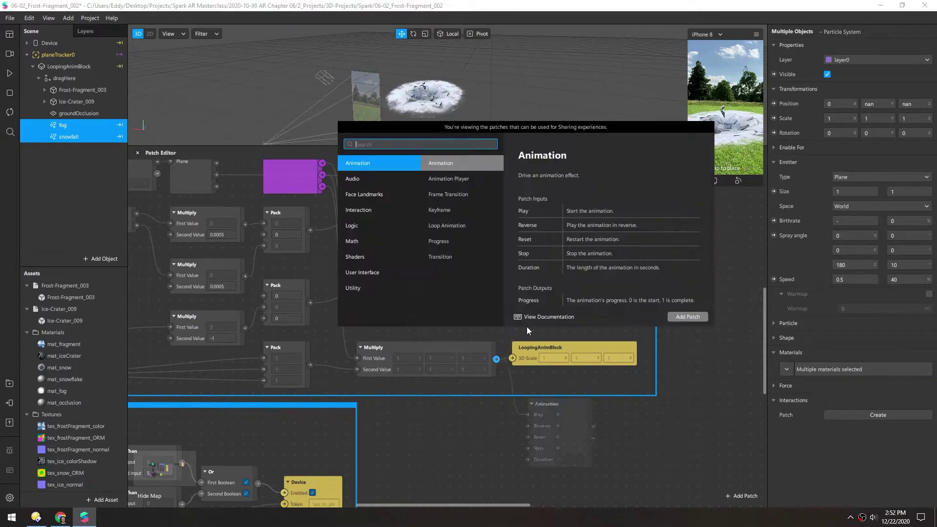
pyautogui.write('send')
pyautogui.press('Return')
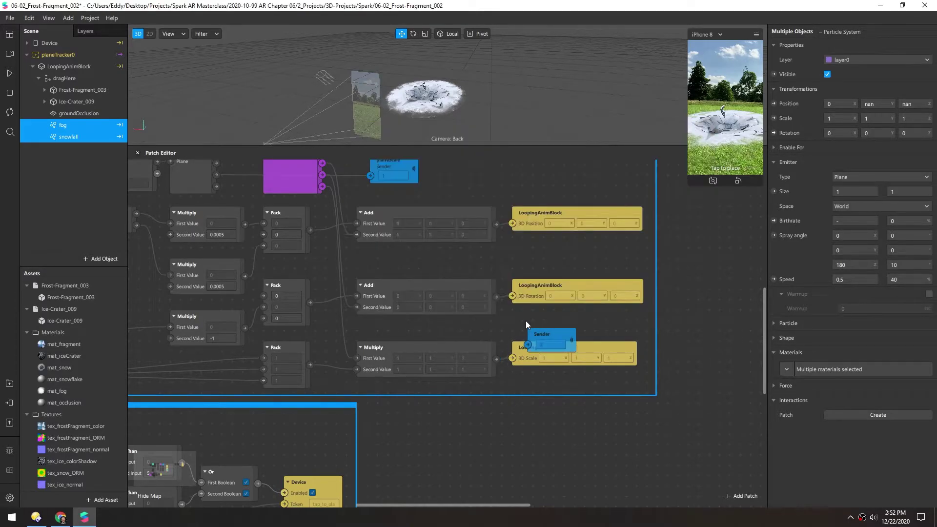
pyautogui.doubleClick(523, 326)
pyautogui.write('inchScale')
pyautogui.press('Return')
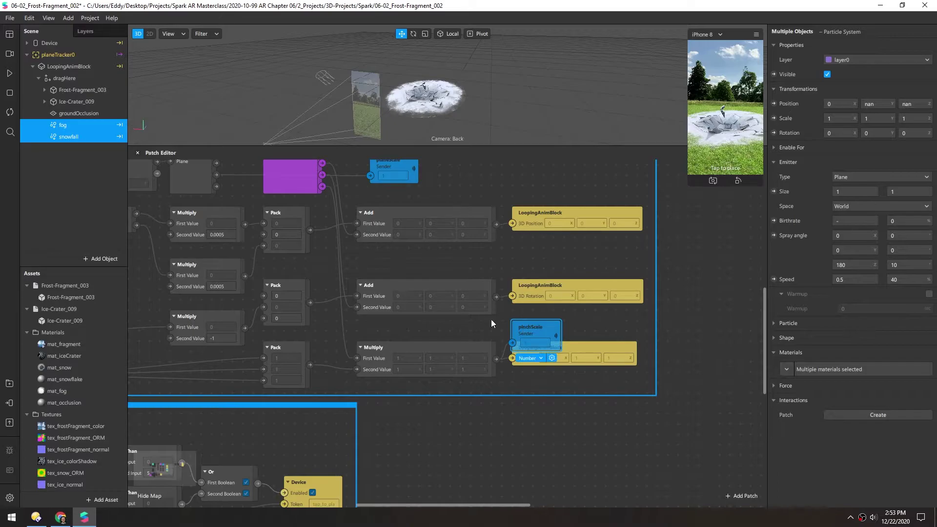
# Add two Receiver patches in the empty space above the Plane Tracker group, one receiving planeScale and the other pinchScale
pyautogui.moveTo(406, 265); pyautogui.dragTo(376, 301)
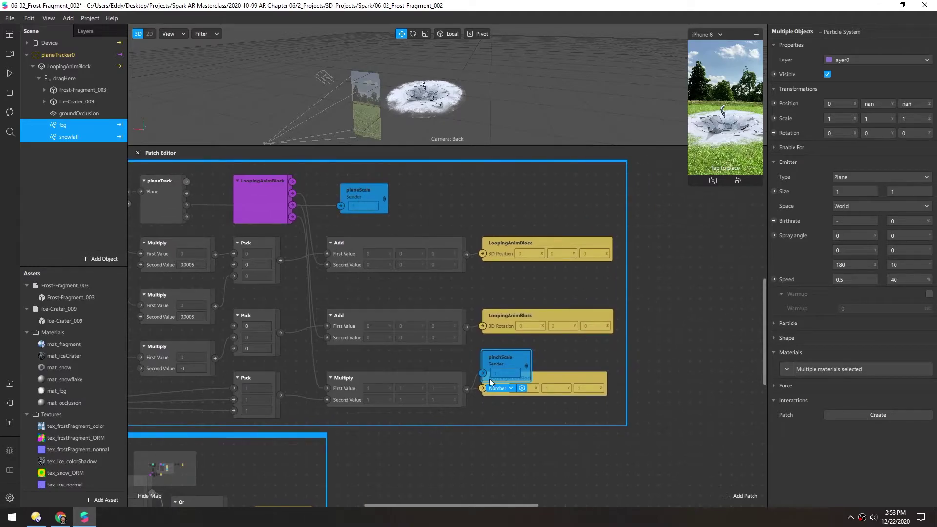
pyautogui.moveTo(440, 209); pyautogui.dragTo(643, 400)
pyautogui.doubleClick(391, 227)
pyautogui.write('recei')
pyautogui.press('Return')
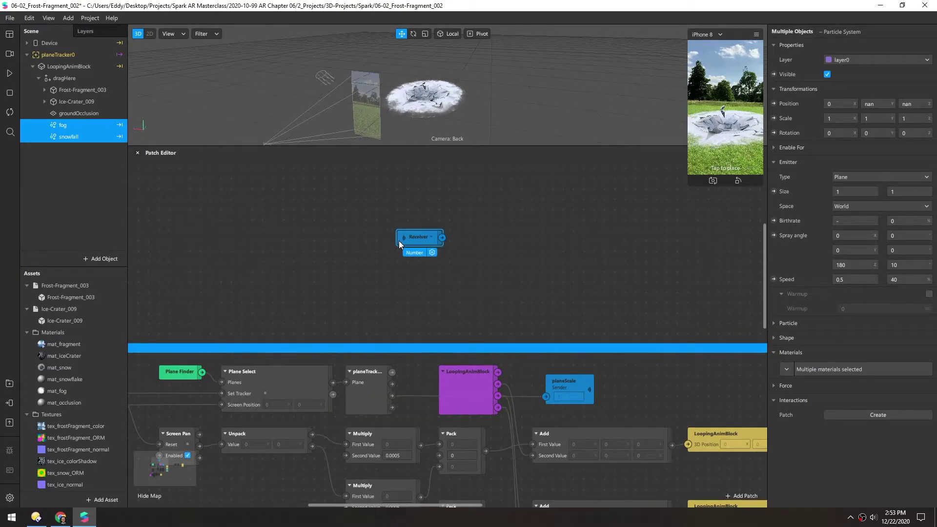
pyautogui.hotkey('ctrl', 'd')
pyautogui.click(432, 236)
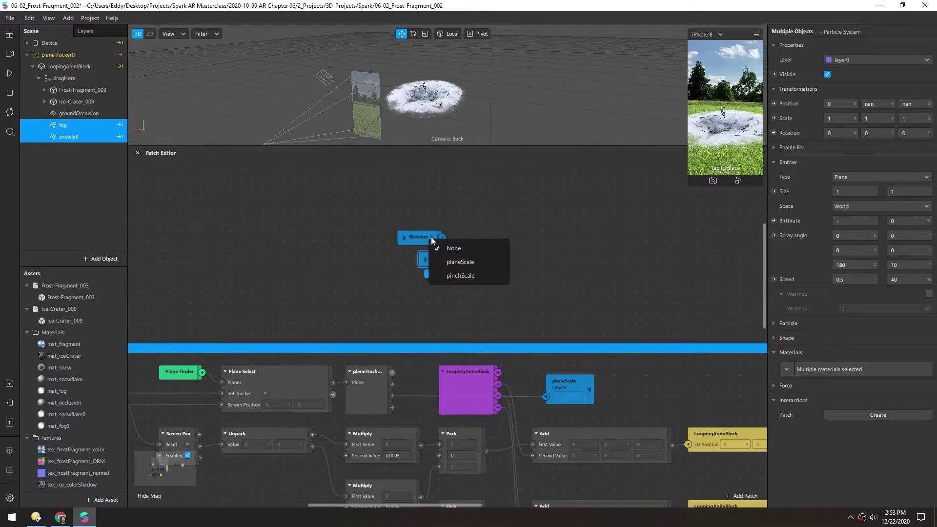
pyautogui.click(459, 262)
pyautogui.click(451, 258)
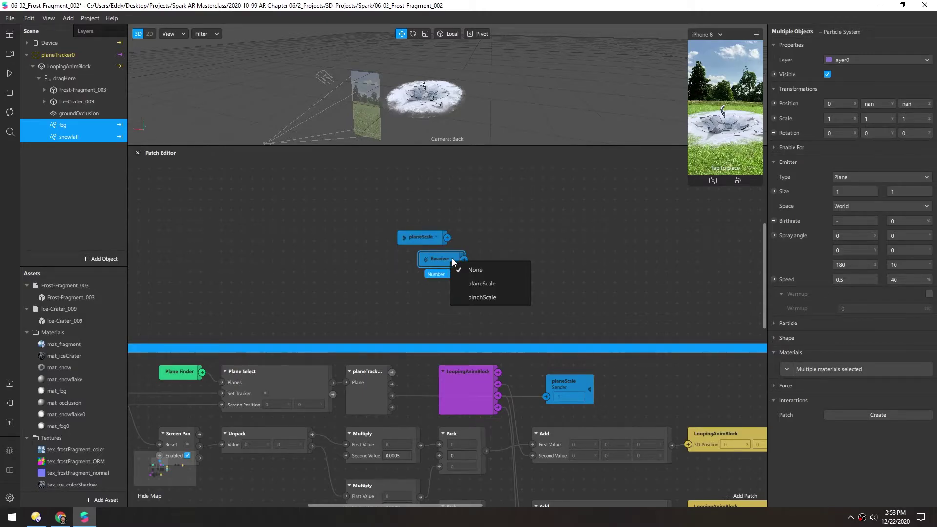
pyautogui.click(473, 297)
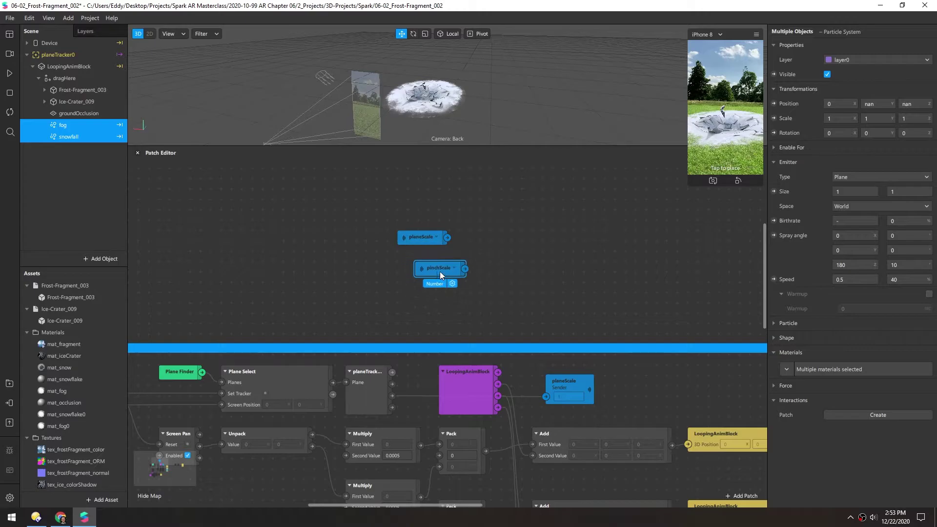
pyautogui.moveTo(488, 293); pyautogui.dragTo(408, 323)
# Create patches for the particle Scale of fog and snowfall and stack them opposite the two receivers
pyautogui.click(62, 125)
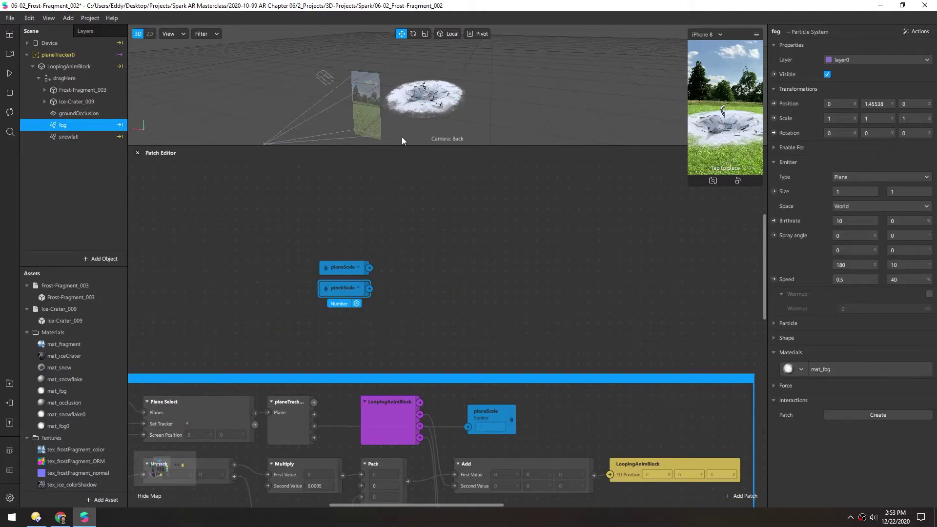
pyautogui.click(774, 322)
pyautogui.click(773, 337)
pyautogui.moveTo(459, 342); pyautogui.dragTo(592, 227)
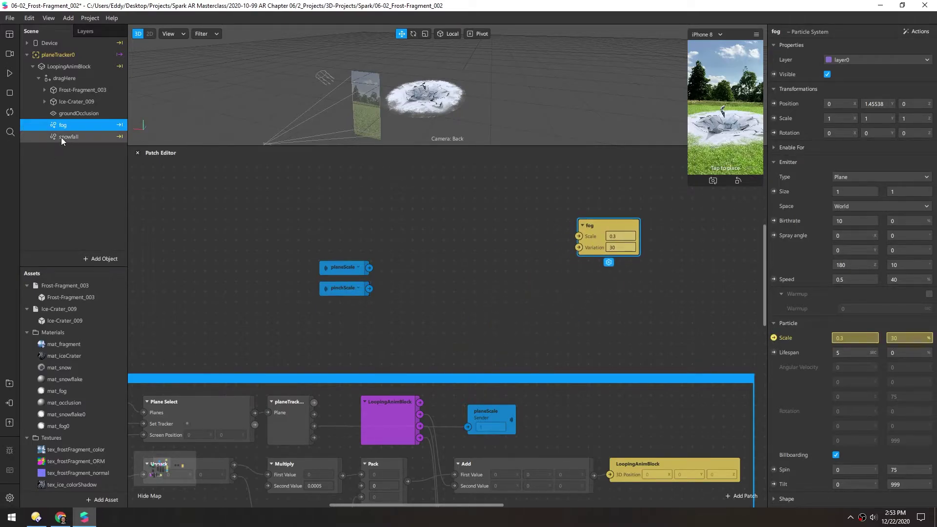
pyautogui.click(88, 139)
pyautogui.click(773, 323)
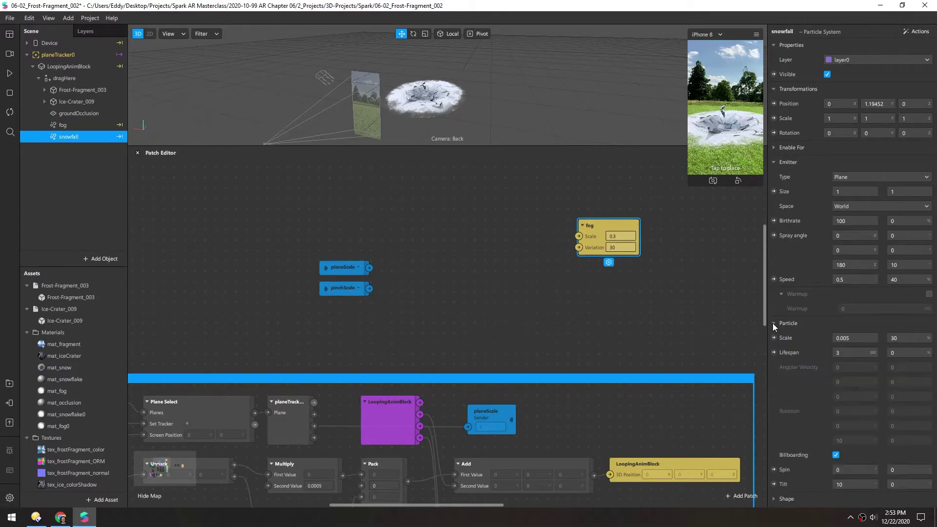
pyautogui.click(774, 338)
pyautogui.moveTo(472, 343); pyautogui.dragTo(603, 269)
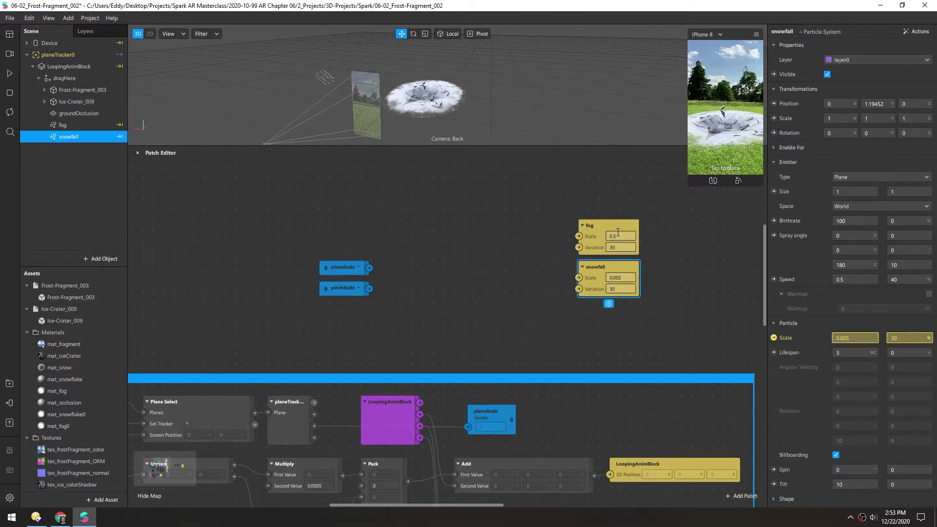
# Add a Multiply patch near the receivers, copy the fog patch's Scale value, and space the pinchScale receiver below planeScale
pyautogui.doubleClick(473, 237)
pyautogui.write('mul')
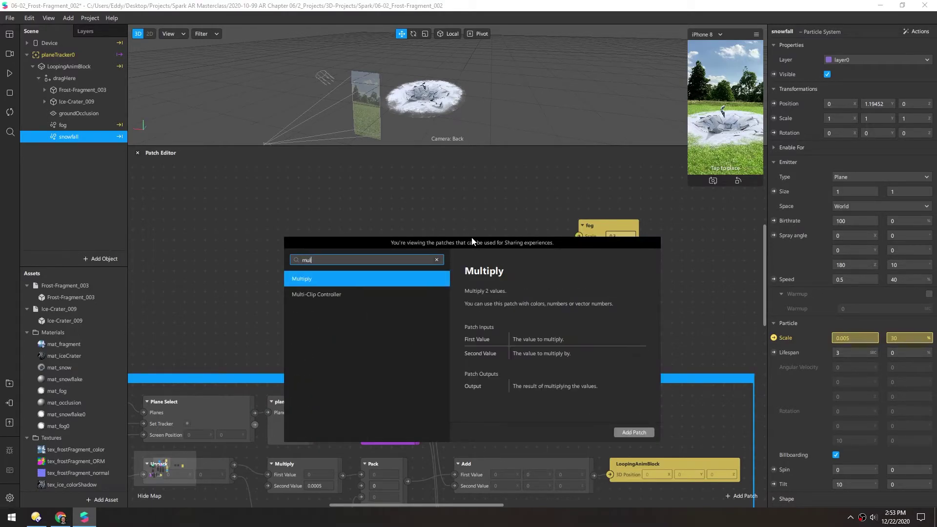
pyautogui.press('Return')
pyautogui.moveTo(488, 247); pyautogui.dragTo(394, 217)
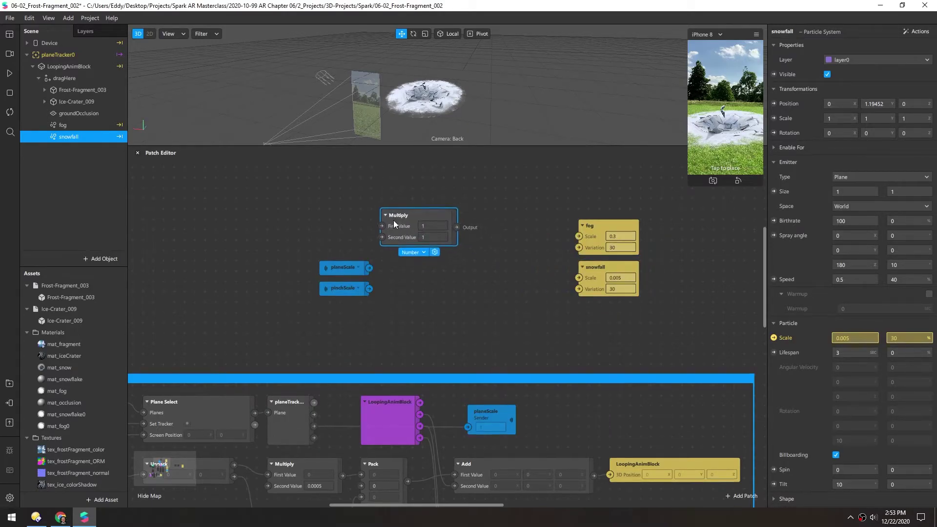
pyautogui.click(616, 236)
pyautogui.hotkey('ctrl', 'c')
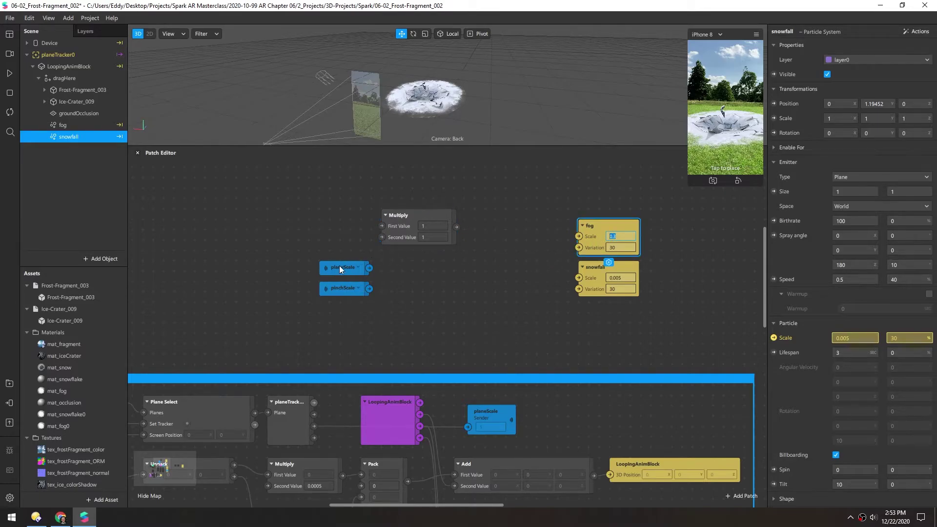
pyautogui.moveTo(337, 287); pyautogui.dragTo(336, 305)
# Duplicate the new Multiply patch five times
pyautogui.click(396, 216)
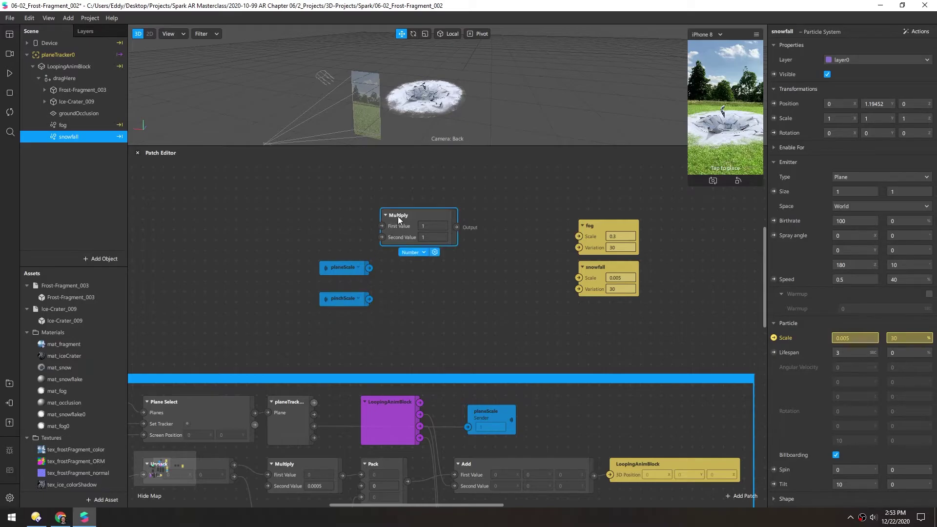
pyautogui.hotkey('ctrl', 'd')
pyautogui.hotkey('ctrl', 'd')
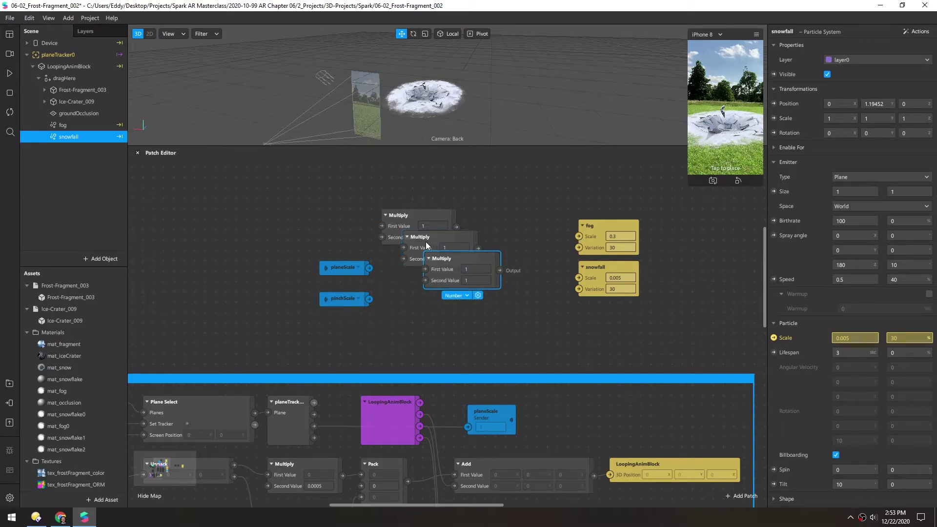
pyautogui.hotkey('ctrl', 'd')
pyautogui.hotkey('ctrl', 'd')
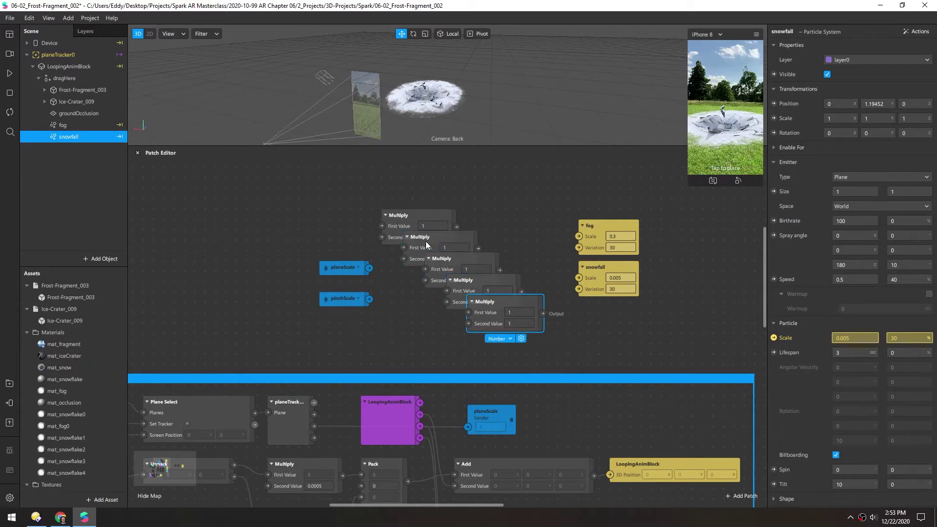
pyautogui.hotkey('ctrl', 'd')
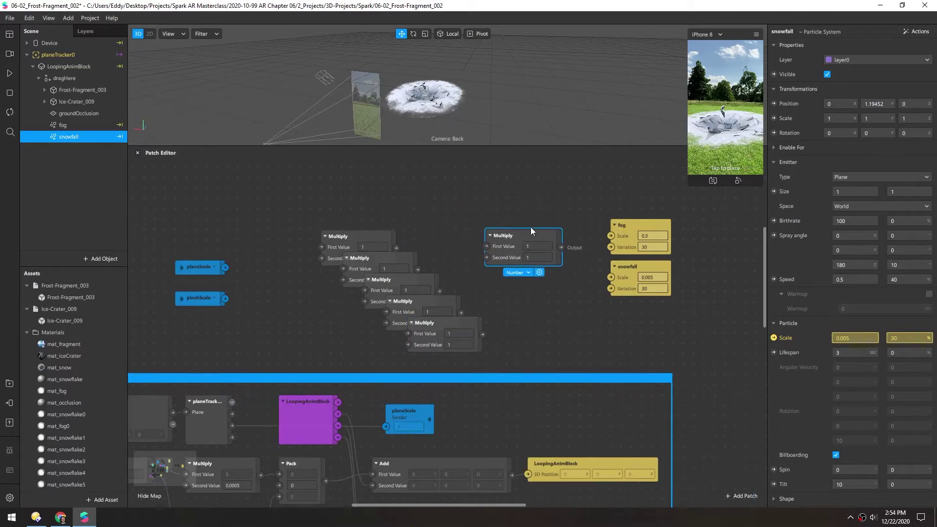
# Place one Multiply patch directly before the fog patch and set its Second Value to 0.3
pyautogui.moveTo(525, 227); pyautogui.dragTo(543, 223)
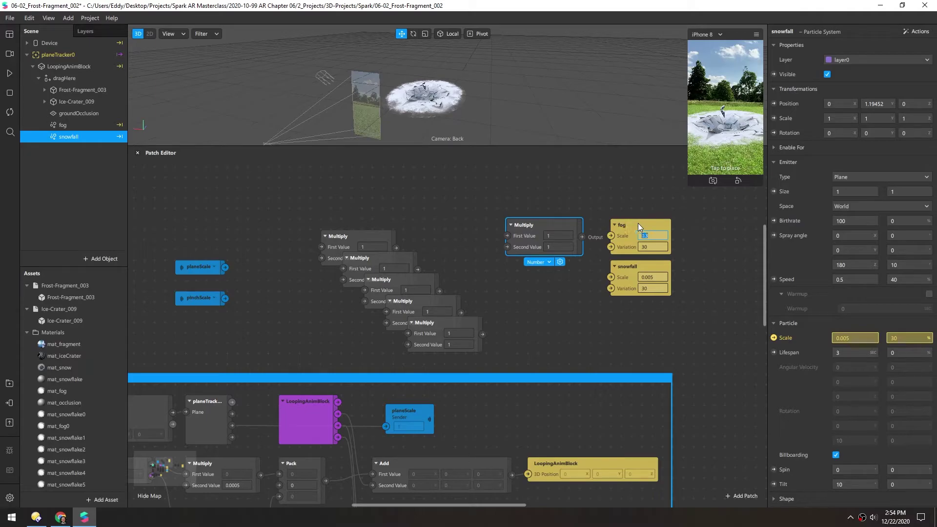
pyautogui.click(553, 247)
pyautogui.hotkey('ctrl', 'v')
pyautogui.click(513, 306)
# Place another Multiply patch directly before the snowfall patch and set its Second Value to snowfall's scale, 0.005
pyautogui.moveTo(431, 322); pyautogui.dragTo(605, 258)
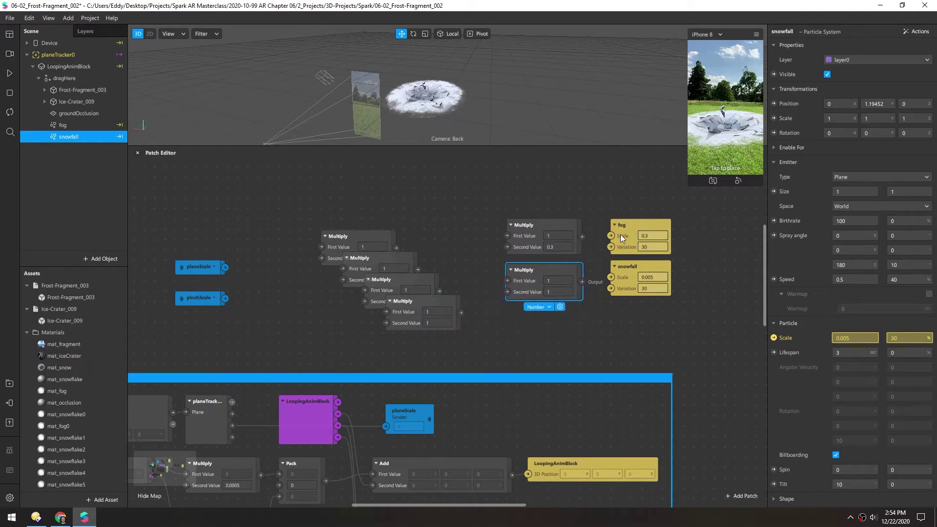
pyautogui.click(641, 277)
pyautogui.hotkey('ctrl', 'c')
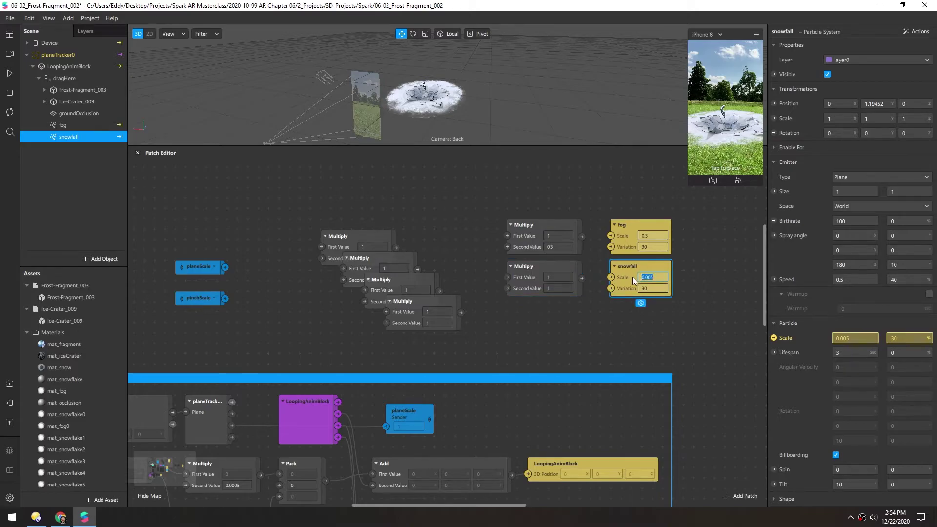
pyautogui.click(554, 276)
pyautogui.hotkey('ctrl', 'v')
pyautogui.click(528, 332)
# Arrange the four spare Multiply patches in two columns and delete the column nearest the receivers
pyautogui.moveTo(346, 236); pyautogui.dragTo(426, 225)
pyautogui.moveTo(361, 257); pyautogui.dragTo(318, 225)
pyautogui.moveTo(381, 279); pyautogui.dragTo(317, 276)
pyautogui.moveTo(403, 301); pyautogui.dragTo(418, 276)
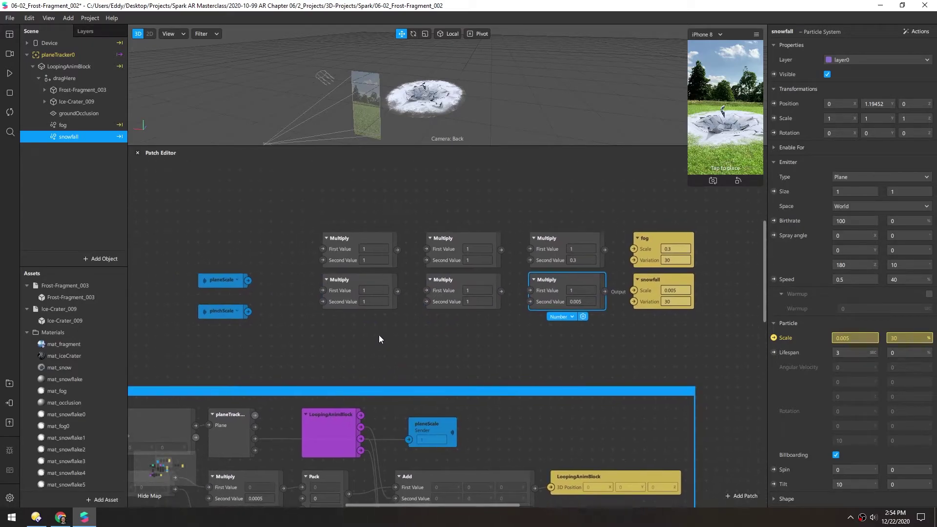
pyautogui.moveTo(332, 212); pyautogui.dragTo(356, 349)
pyautogui.press('Delete')
# Connect planeScale and pinchScale to the First and Second Value of one spare Multiply patch, and delete the other spare
pyautogui.moveTo(206, 268); pyautogui.dragTo(253, 322)
pyautogui.moveTo(210, 285); pyautogui.dragTo(426, 249)
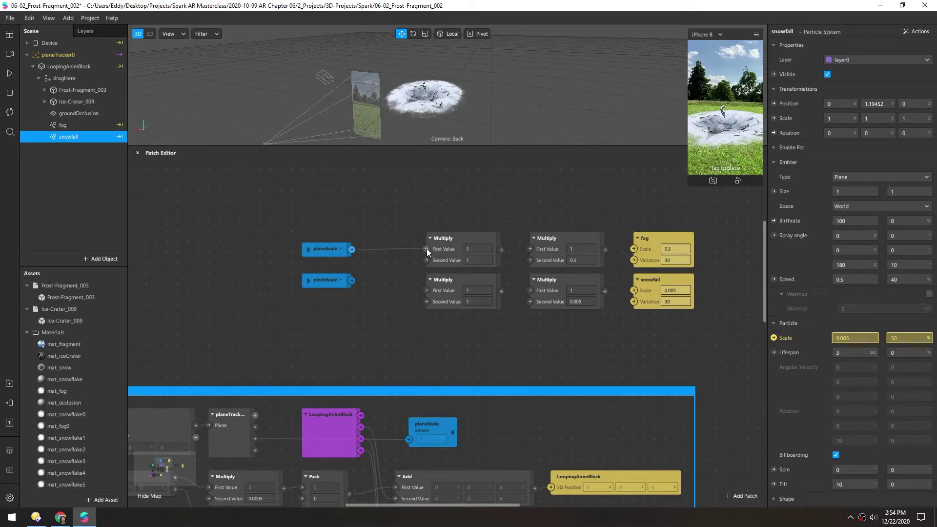
pyautogui.moveTo(353, 280); pyautogui.dragTo(427, 260)
pyautogui.click(444, 281)
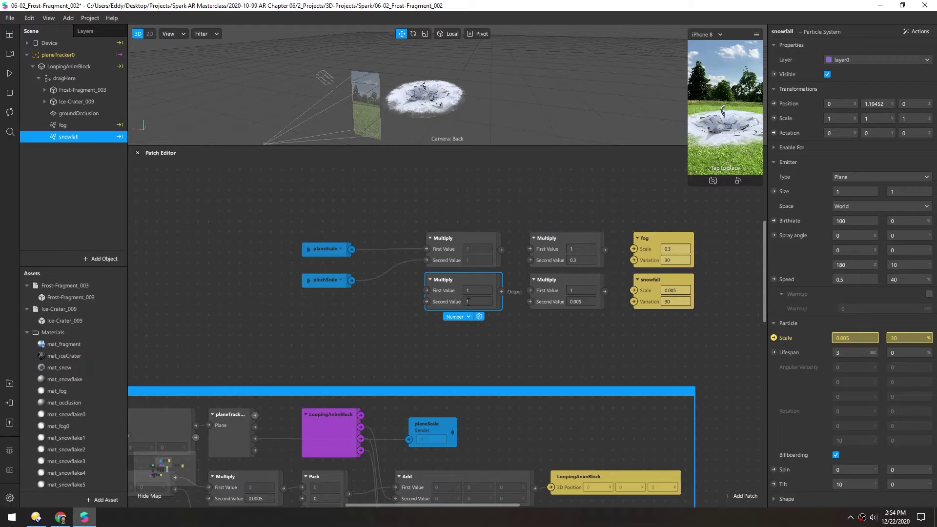
pyautogui.press('Delete')
pyautogui.moveTo(456, 241); pyautogui.dragTo(445, 258)
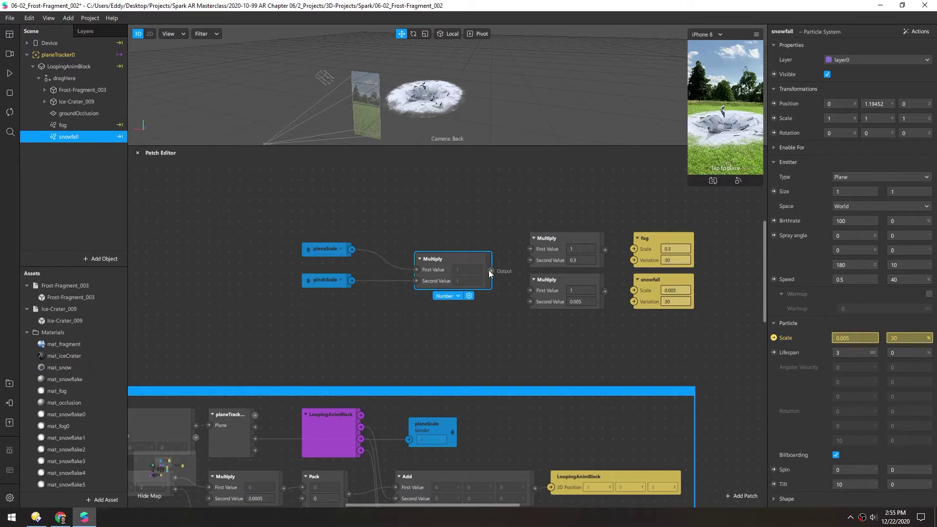
# Connect the combined Multiply output through the 0.3 and 0.005 Multiply patches to the Scale inputs of fog and snowfall
pyautogui.moveTo(490, 271); pyautogui.dragTo(529, 250)
pyautogui.moveTo(517, 292); pyautogui.dragTo(529, 290)
pyautogui.moveTo(604, 250); pyautogui.dragTo(633, 250)
pyautogui.moveTo(605, 291); pyautogui.dragTo(633, 291)
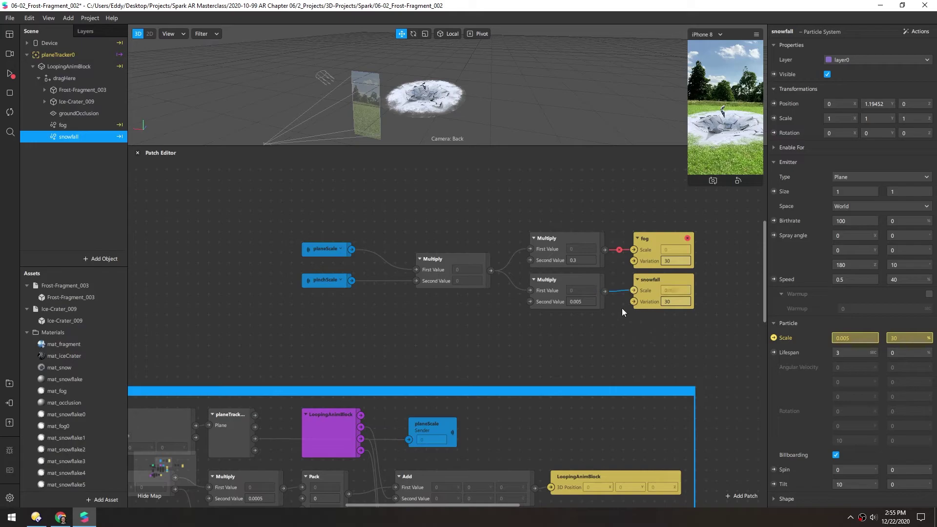
# Move both receivers away from the Multiply patch and add a Swizzle patch fed by planeScale
pyautogui.moveTo(618, 250)
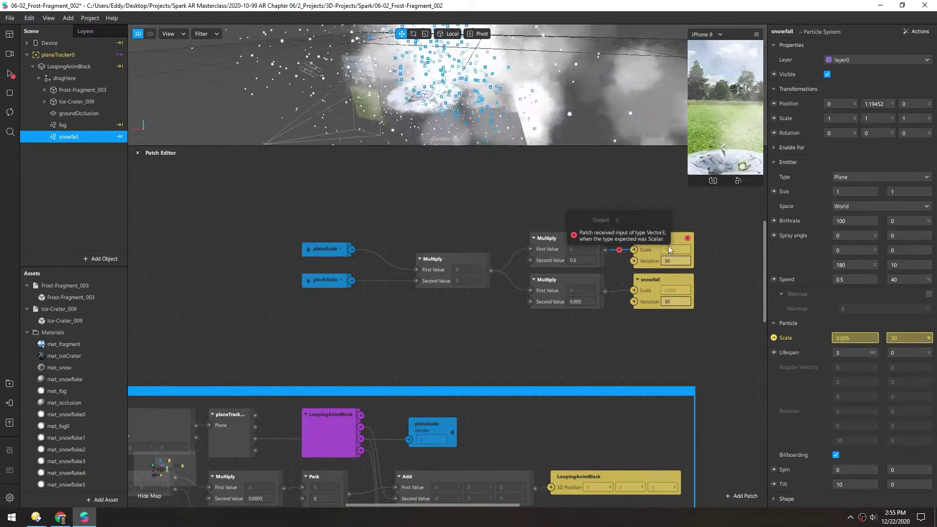
pyautogui.moveTo(289, 233); pyautogui.dragTo(338, 303)
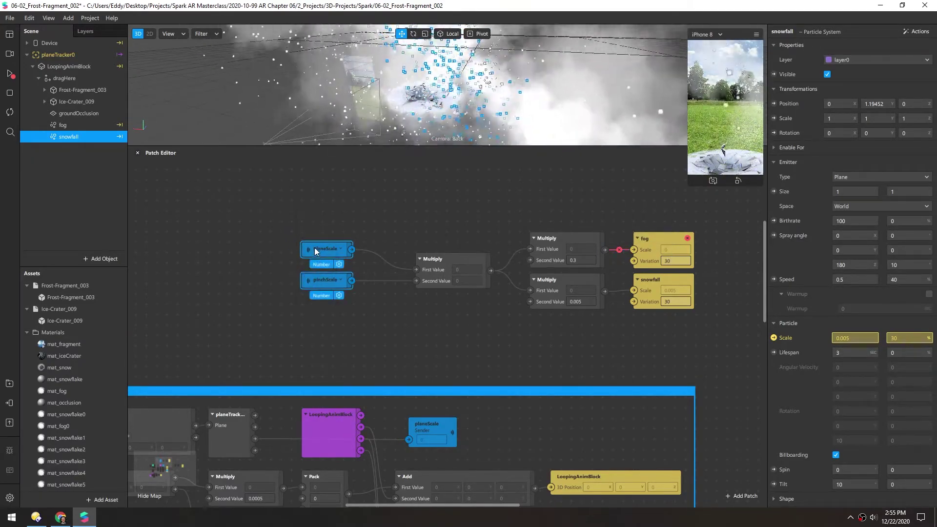
pyautogui.moveTo(314, 247); pyautogui.dragTo(218, 248)
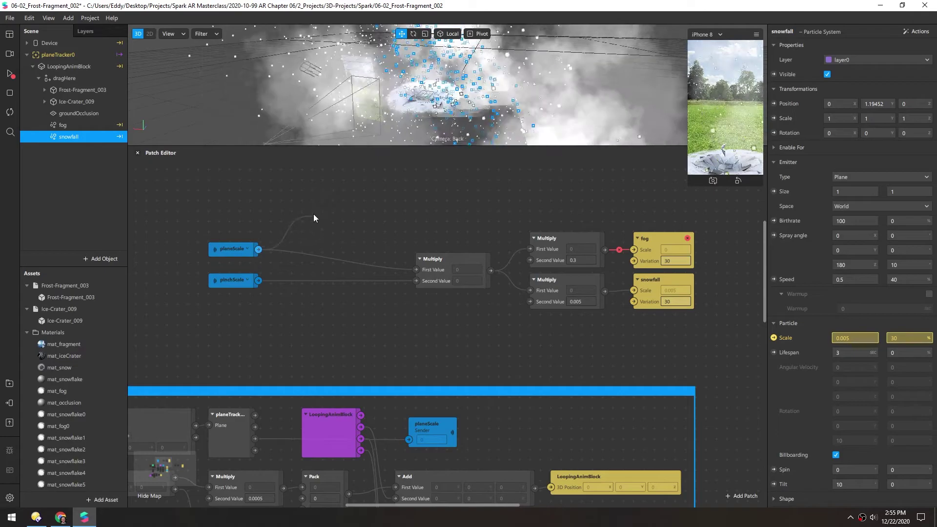
pyautogui.doubleClick(314, 215)
pyautogui.write('swizzle')
pyautogui.press('Return')
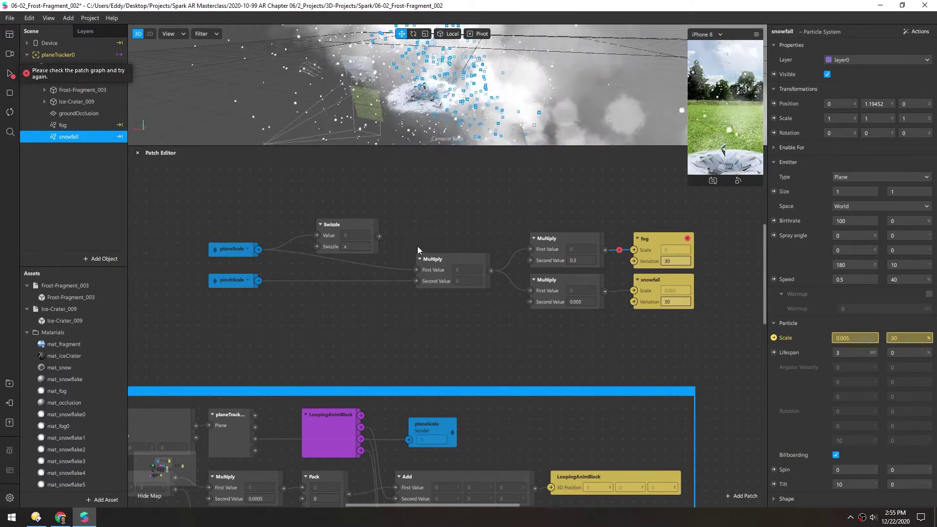
# Connect the Swizzle output to the combining Multiply's First Value, and route pinchScale through a duplicate Swizzle into its Second Value
pyautogui.moveTo(378, 236); pyautogui.dragTo(416, 270)
pyautogui.click(327, 226)
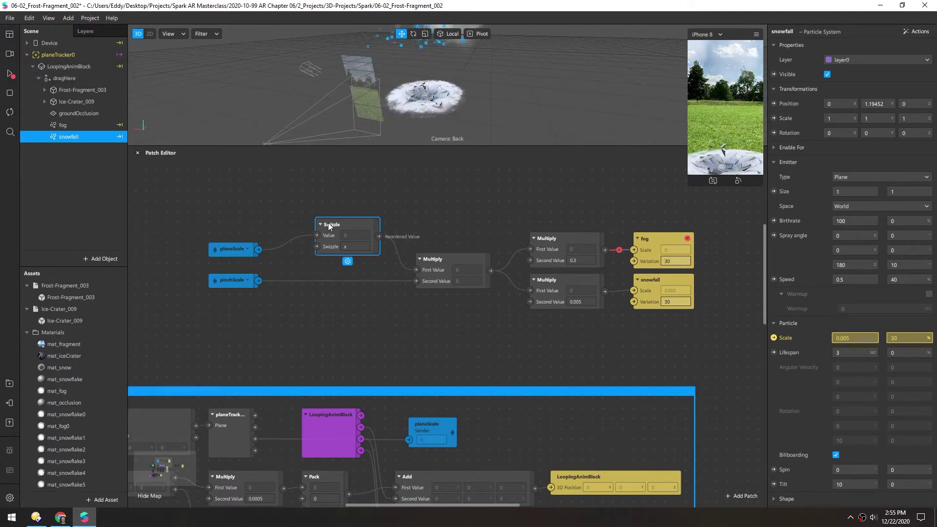
pyautogui.hotkey('ctrl', 'd')
pyautogui.moveTo(358, 247); pyautogui.dragTo(416, 281)
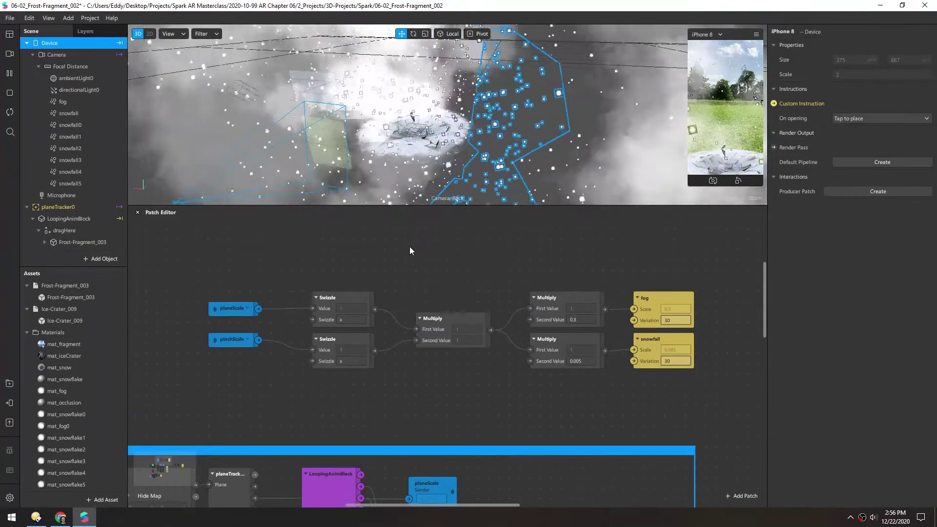
# Delete the fog and all snowfall particle systems under Focal Distance, and resize the simulator preview to a medium size
pyautogui.click(341, 297)
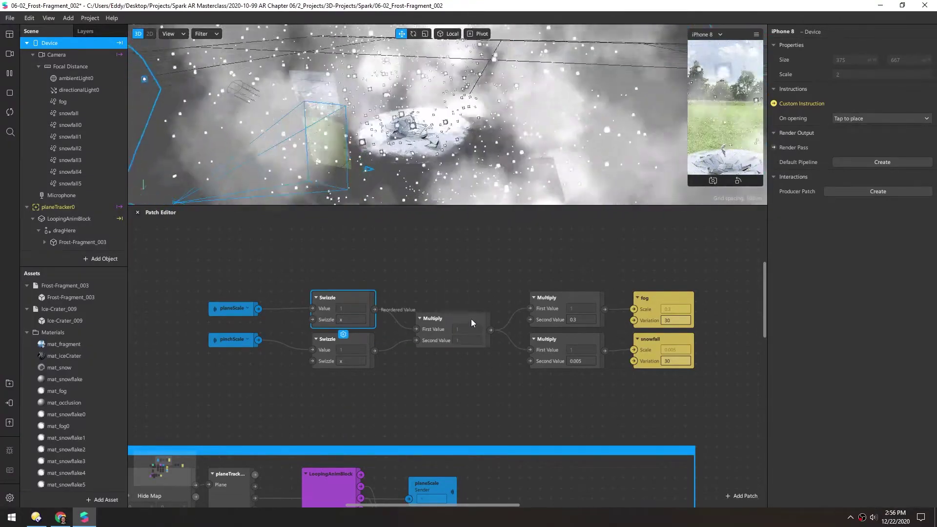
pyautogui.click(66, 183)
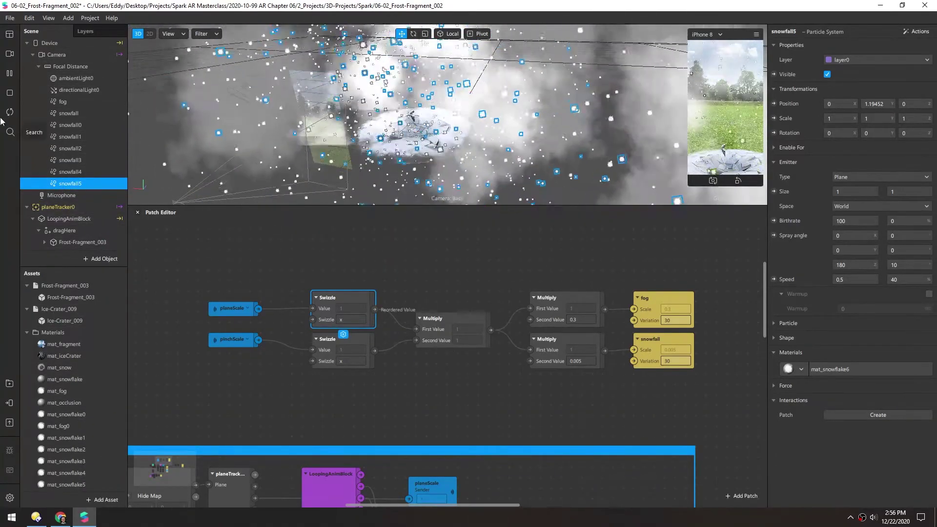
pyautogui.keyDown('shift'); pyautogui.click(54, 102); pyautogui.keyUp('shift')
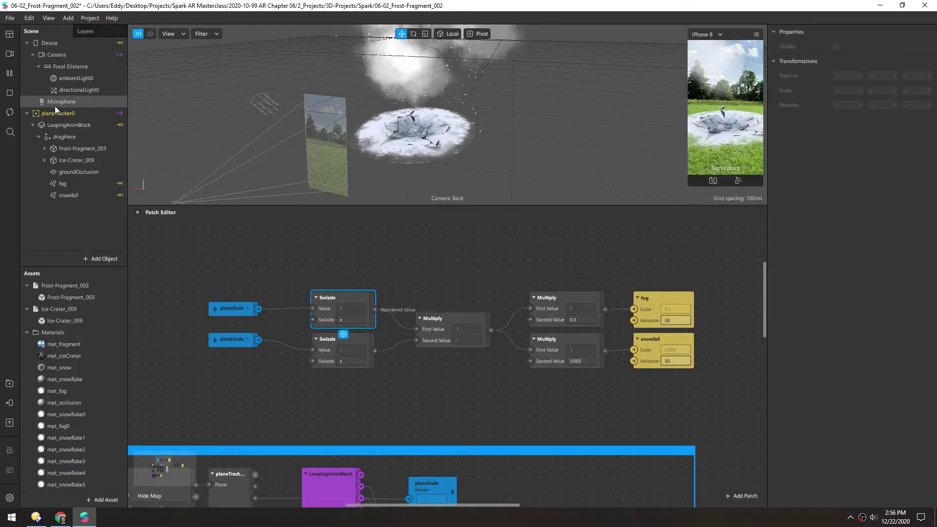
pyautogui.moveTo(689, 187); pyautogui.dragTo(531, 469)
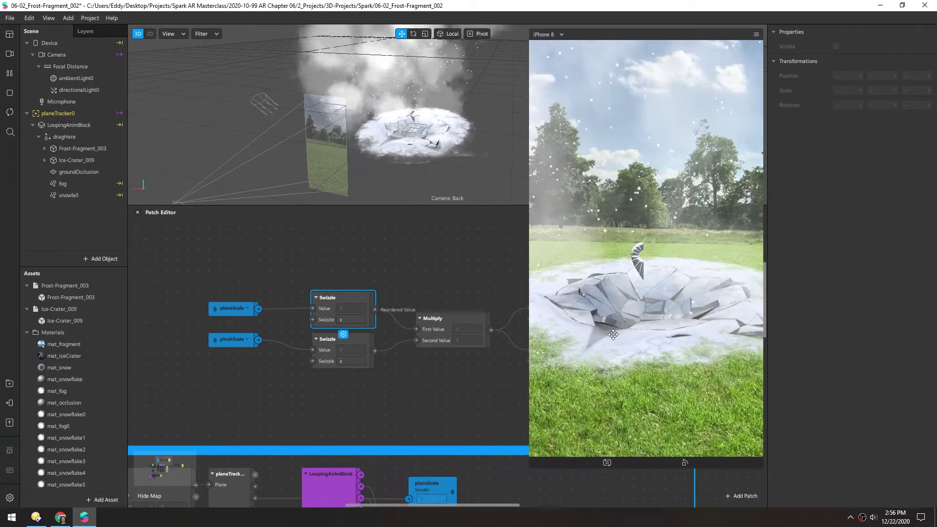
pyautogui.moveTo(548, 469); pyautogui.dragTo(611, 232)
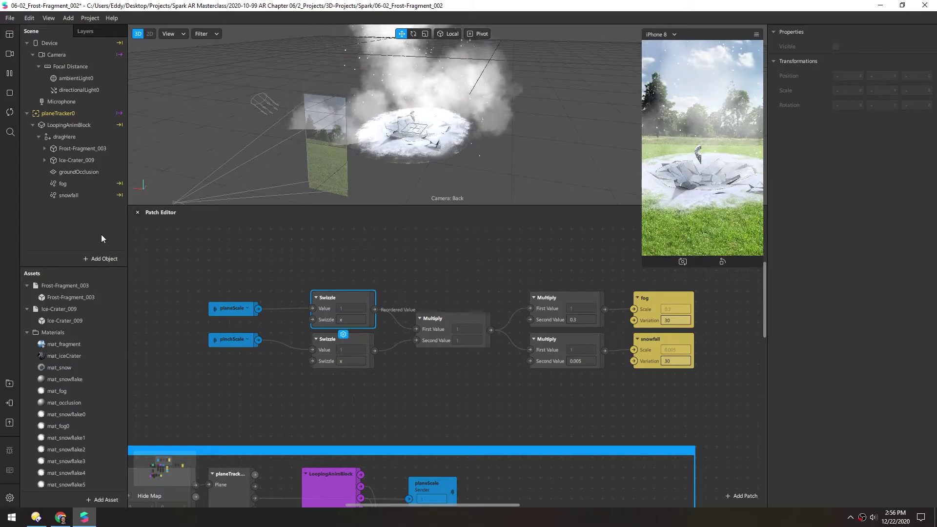
# Scale the groundOcclusion plane up uniformly to about 61.08 in X and Y
pyautogui.click(496, 182)
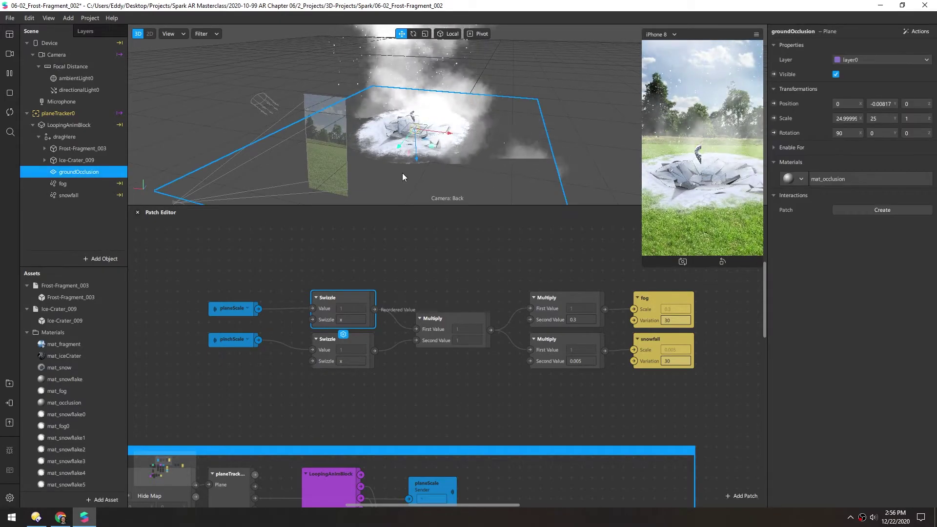
pyautogui.scroll(-5, 418, 157)
pyautogui.moveTo(416, 154); pyautogui.dragTo(417, 133, button='middle')
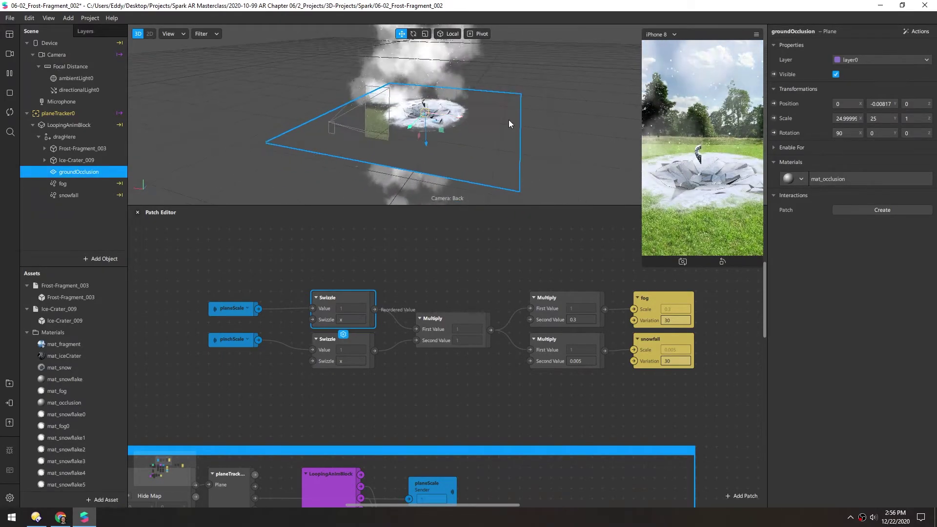
pyautogui.press('r')
pyautogui.keyDown('alt'); pyautogui.moveTo(426, 133); pyautogui.dragTo(690, 110); pyautogui.keyUp('alt')
# Save the project and refresh the test effect on Instagram Camera
pyautogui.hotkey('ctrl', 's')
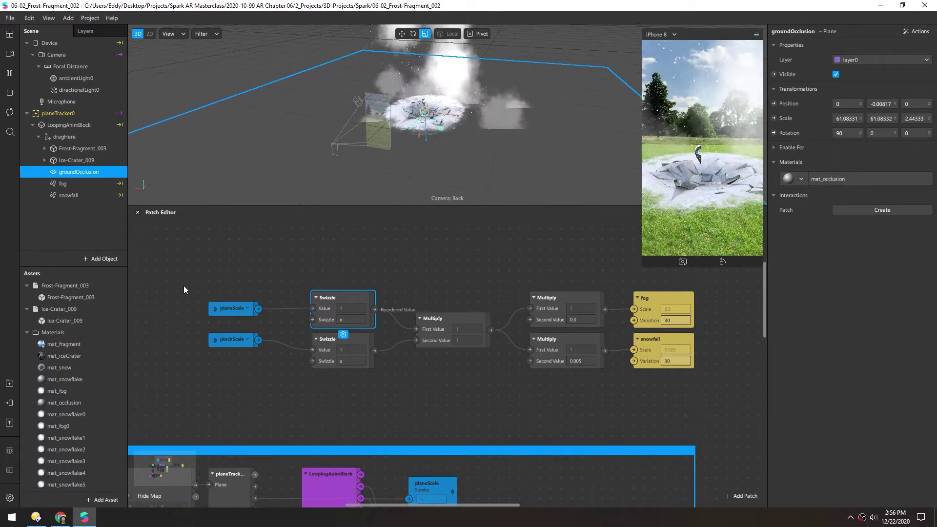
pyautogui.click(10, 404)
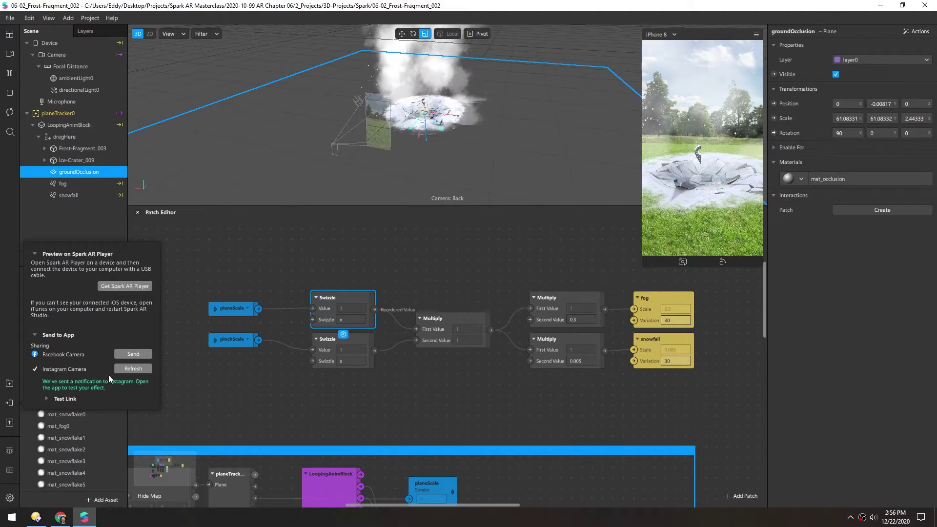
pyautogui.click(125, 368)
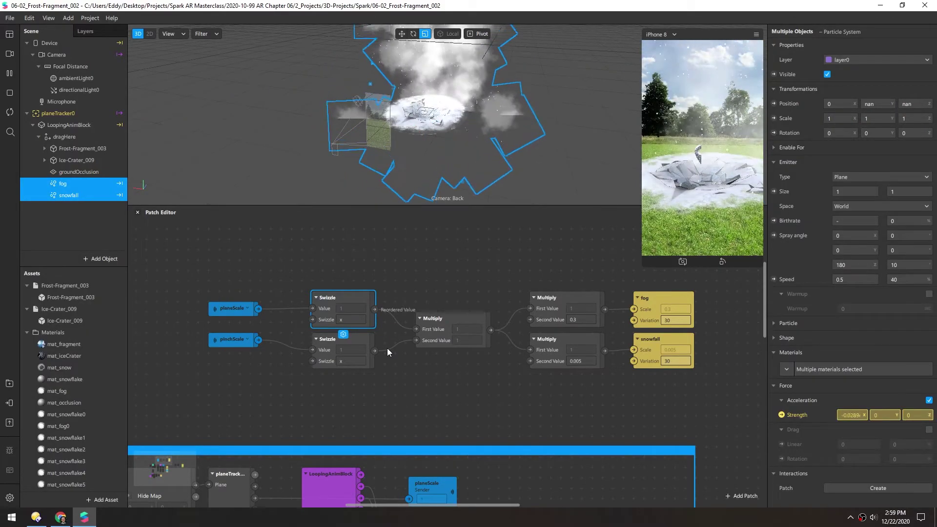
# Enlarge the Patch Editor and move the whole particle-scale patch chain farther above the planeTracker group
pyautogui.moveTo(349, 204); pyautogui.dragTo(295, 187)
pyautogui.moveTo(293, 248); pyautogui.dragTo(283, 245, button='middle')
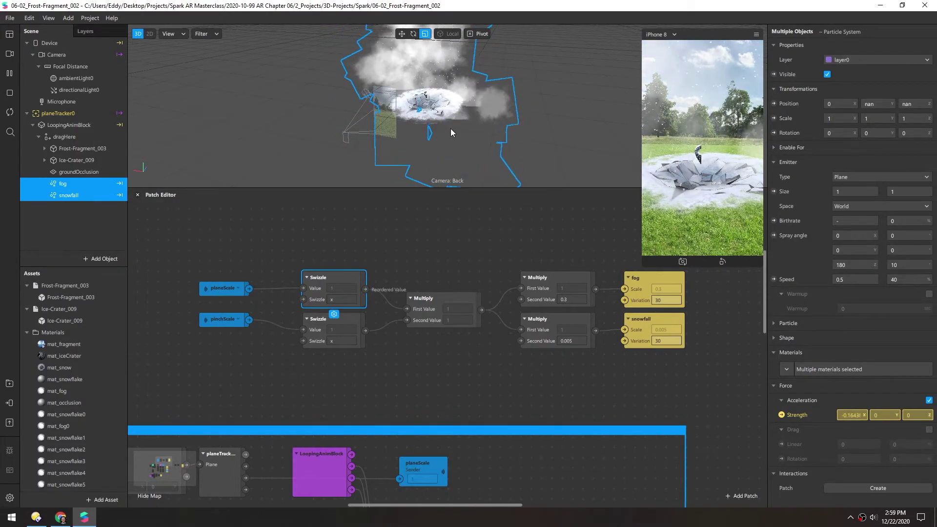
pyautogui.moveTo(355, 188); pyautogui.dragTo(351, 142)
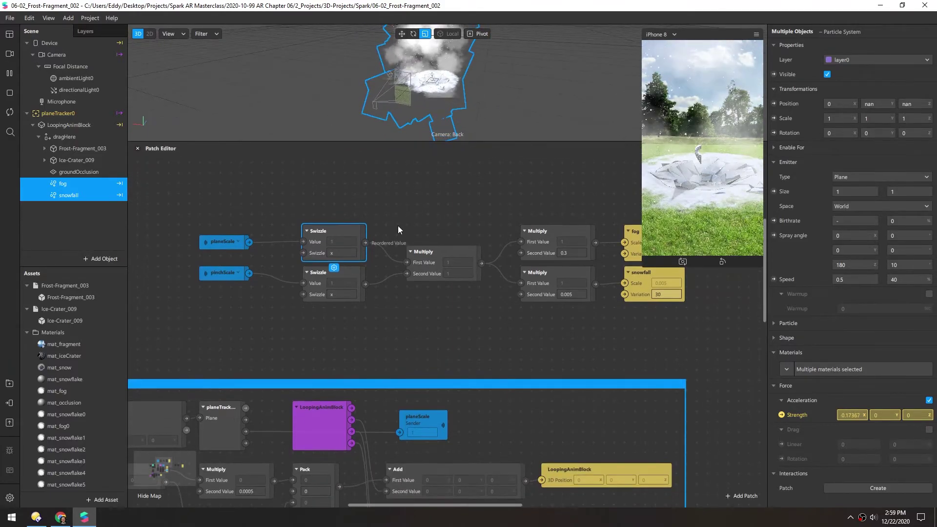
pyautogui.moveTo(446, 309); pyautogui.dragTo(431, 384, button='middle')
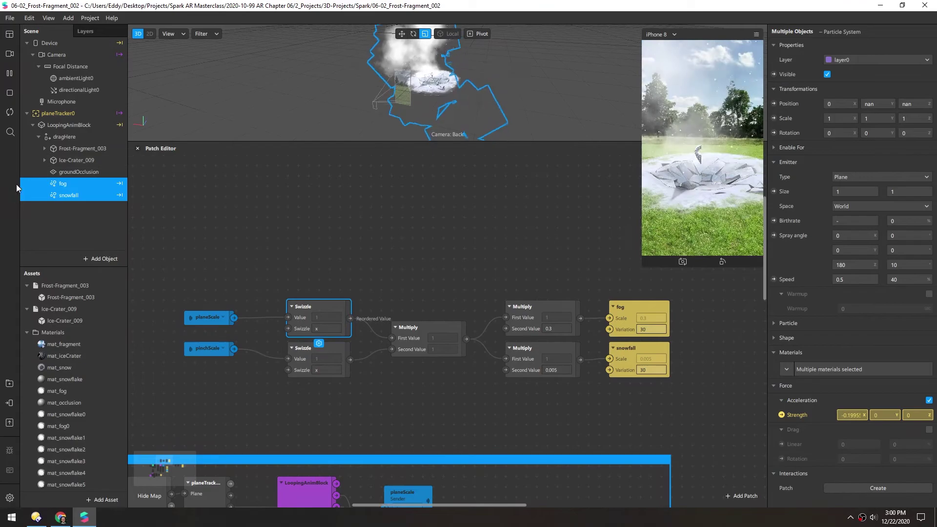
pyautogui.scroll(2, 342, 253)
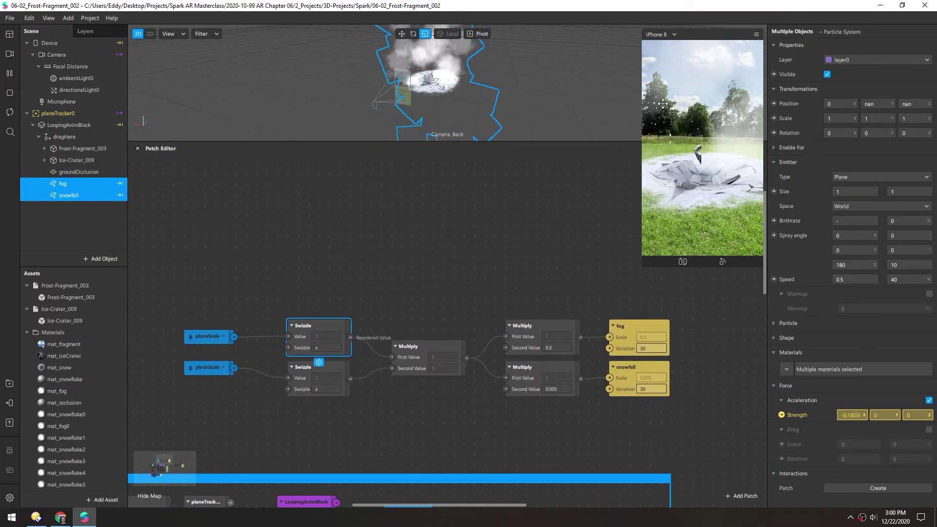
pyautogui.moveTo(184, 303); pyautogui.dragTo(685, 410)
pyautogui.moveTo(323, 326); pyautogui.dragTo(313, 241)
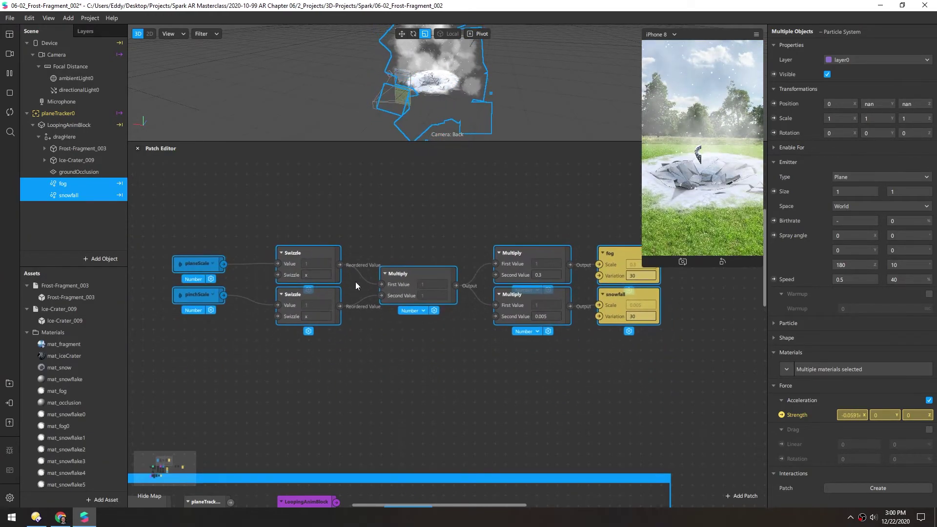
pyautogui.click(397, 343)
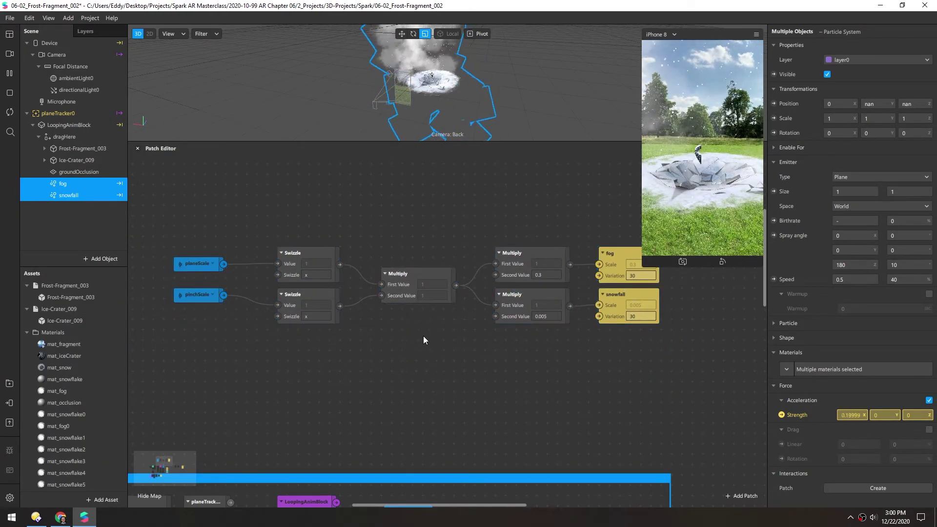
# Locate the patches driving the particles' Acceleration Strength and move the whole Loop Animation chain beneath the particle-scale chain
pyautogui.click(781, 414)
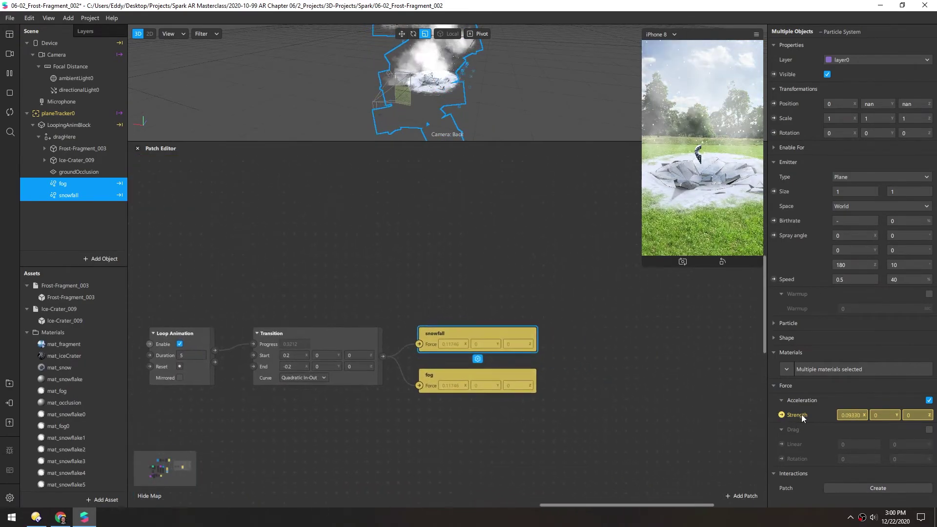
pyautogui.moveTo(259, 326); pyautogui.dragTo(635, 438)
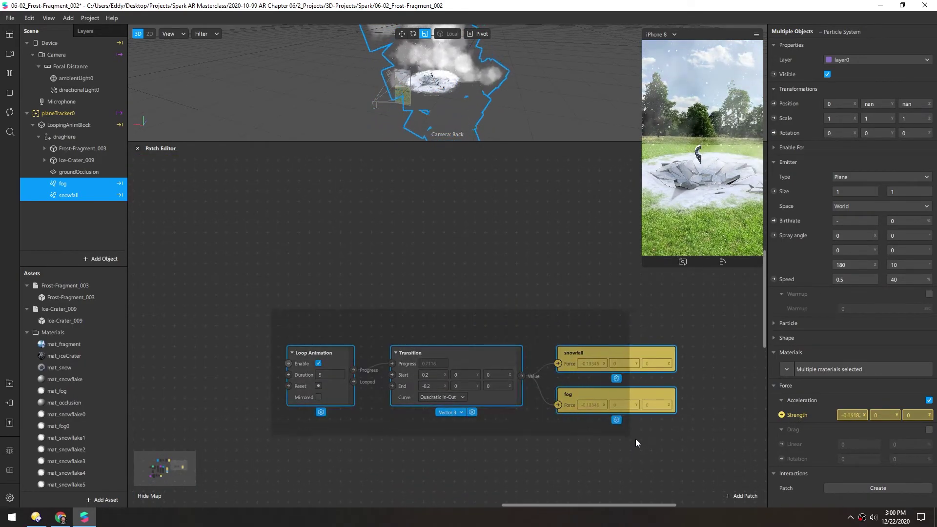
pyautogui.moveTo(447, 353); pyautogui.dragTo(283, 232)
pyautogui.moveTo(291, 375); pyautogui.dragTo(584, 430, button='middle')
pyautogui.moveTo(580, 298); pyautogui.dragTo(279, 297)
pyautogui.moveTo(326, 268); pyautogui.dragTo(537, 274, button='middle')
pyautogui.moveTo(514, 303); pyautogui.dragTo(311, 301)
# Move the snowfall and fog Force patches farther from the Transition patch to leave a gap between them
pyautogui.moveTo(528, 351); pyautogui.dragTo(421, 296)
pyautogui.moveTo(414, 292); pyautogui.dragTo(588, 290)
pyautogui.moveTo(365, 356); pyautogui.dragTo(400, 356, button='middle')
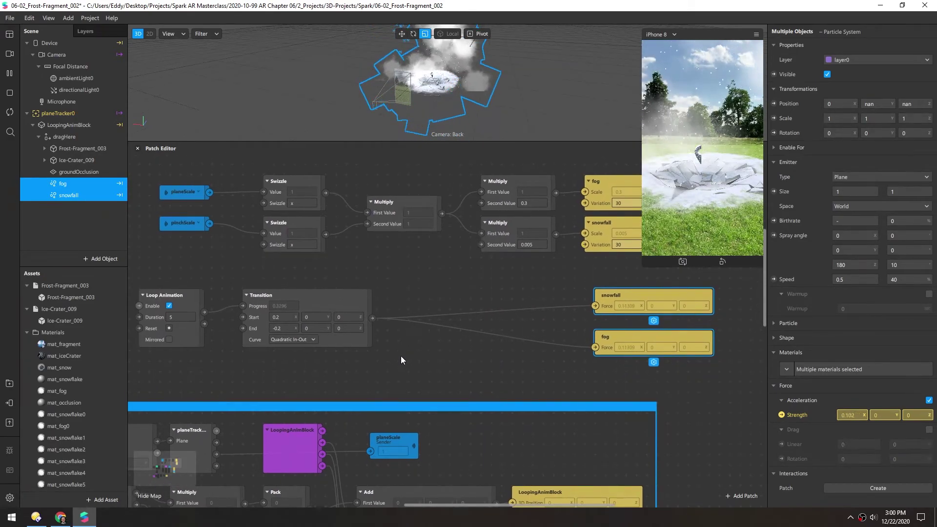
# Add a Multiply patch fed by the combined planeScale and pinchScale output, and place it before the Force patches
pyautogui.click(440, 261)
pyautogui.moveTo(441, 213); pyautogui.dragTo(449, 286)
pyautogui.write('mul')
pyautogui.moveTo(472, 301); pyautogui.dragTo(483, 285)
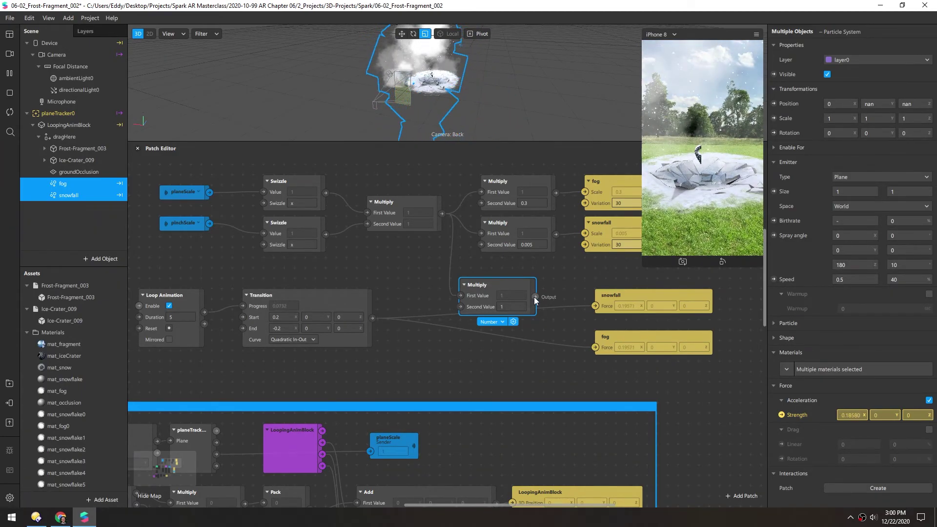
# Connect the new Multiply output to the snowfall and fog Force inputs, and the Transition output to its Second Value
pyautogui.moveTo(535, 297); pyautogui.dragTo(592, 306)
pyautogui.moveTo(535, 297); pyautogui.dragTo(594, 348)
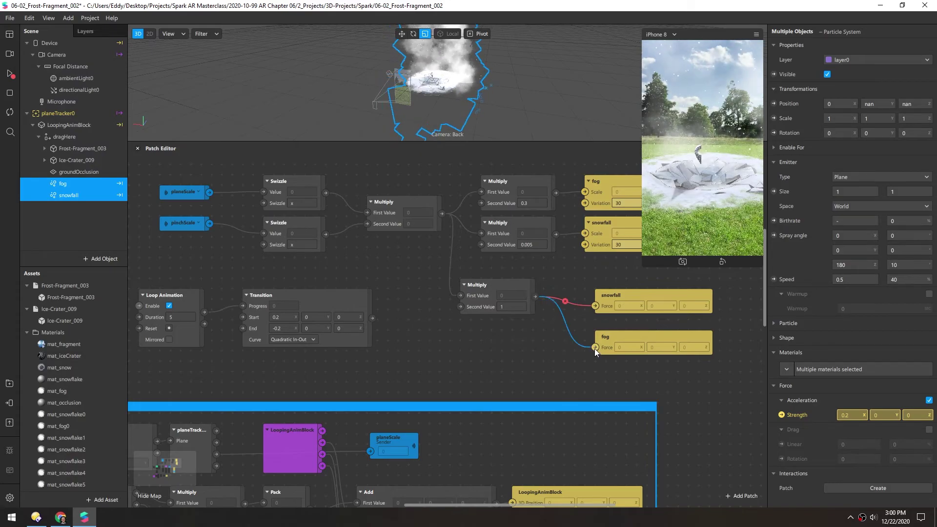
pyautogui.moveTo(372, 318); pyautogui.dragTo(512, 312)
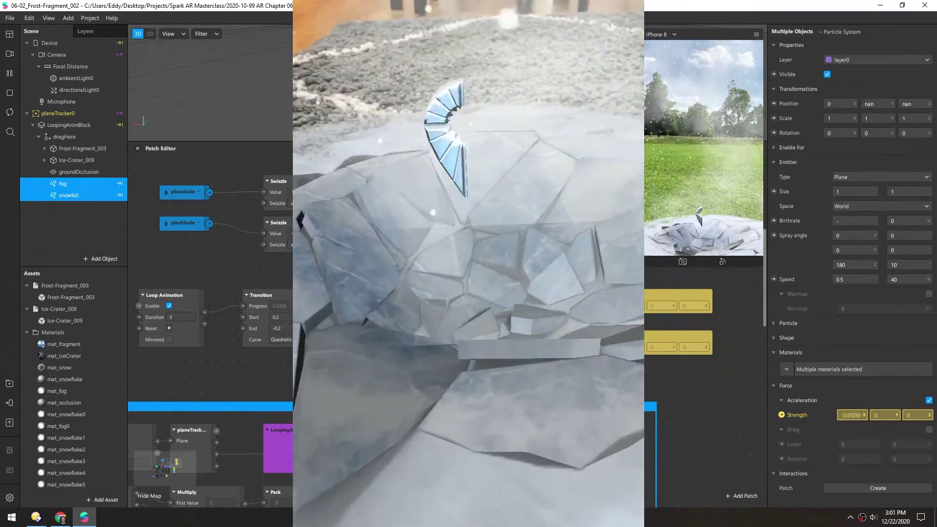
# Send the effect with the scaled particle force to Instagram Camera for another test
pyautogui.click(10, 403)
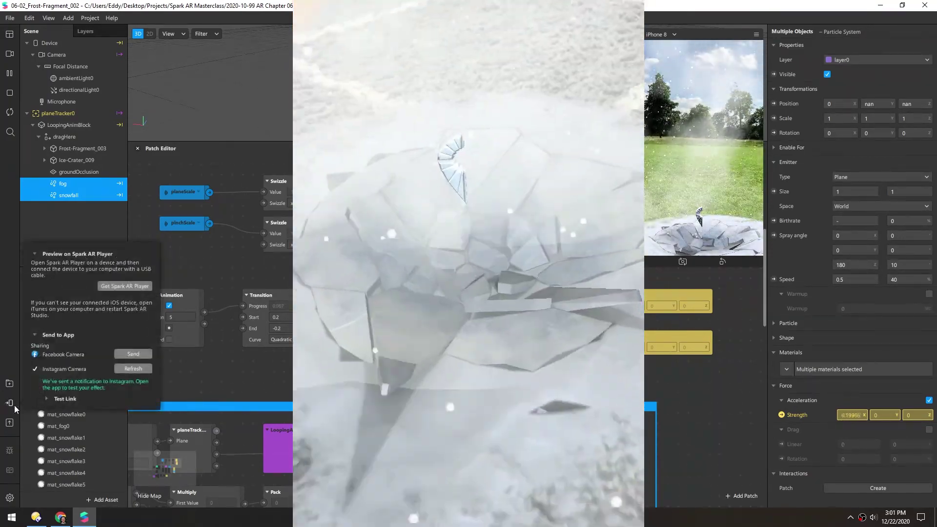
pyautogui.click(124, 371)
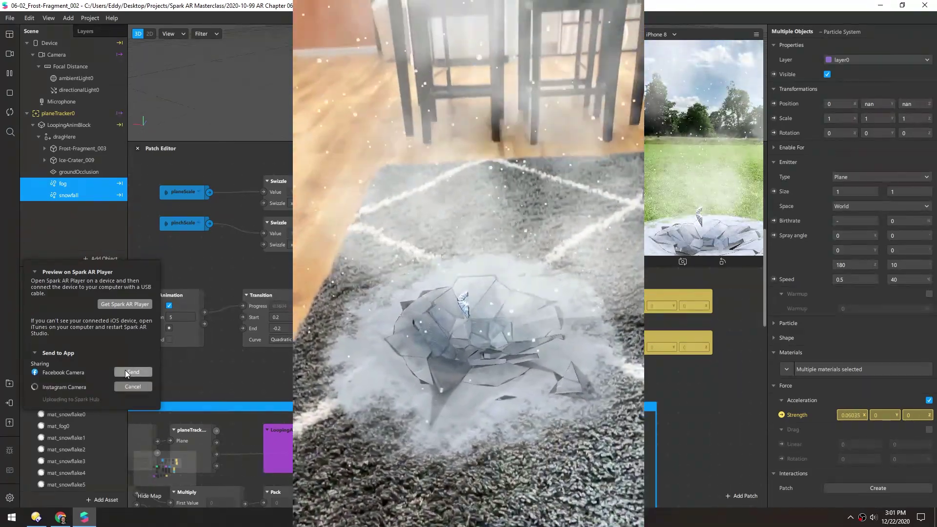